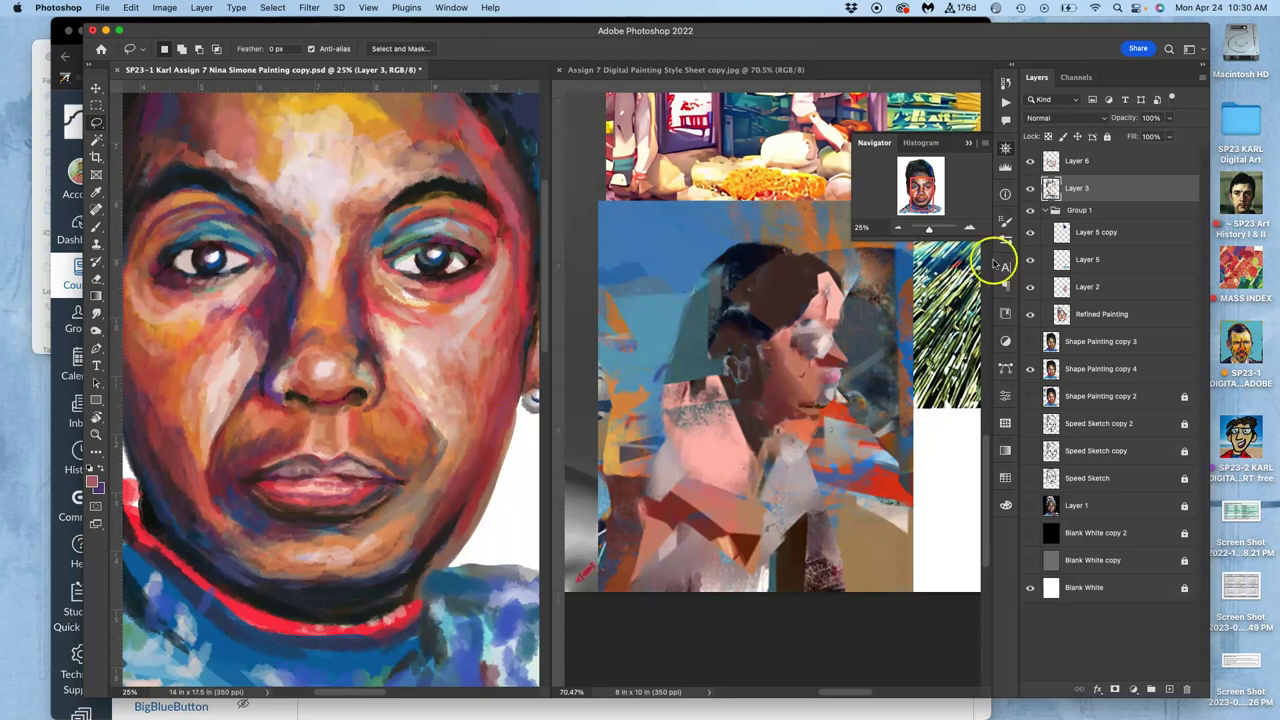
Hide Layer 6, Layer 3 and Group 1, show Speed Sketch copy 2, and toggle Shape Painting copy 4 to compare the early painting stages
left_click(1031, 163)
left_click(1030, 188)
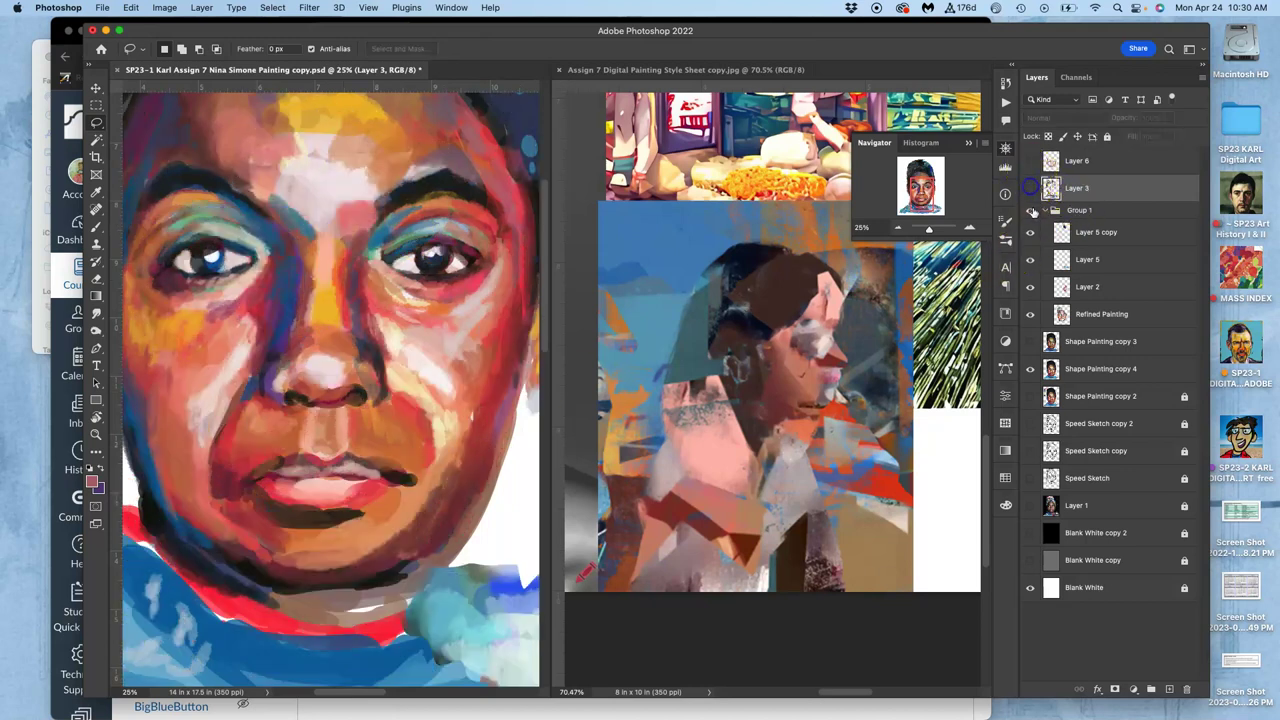
left_click(1030, 210)
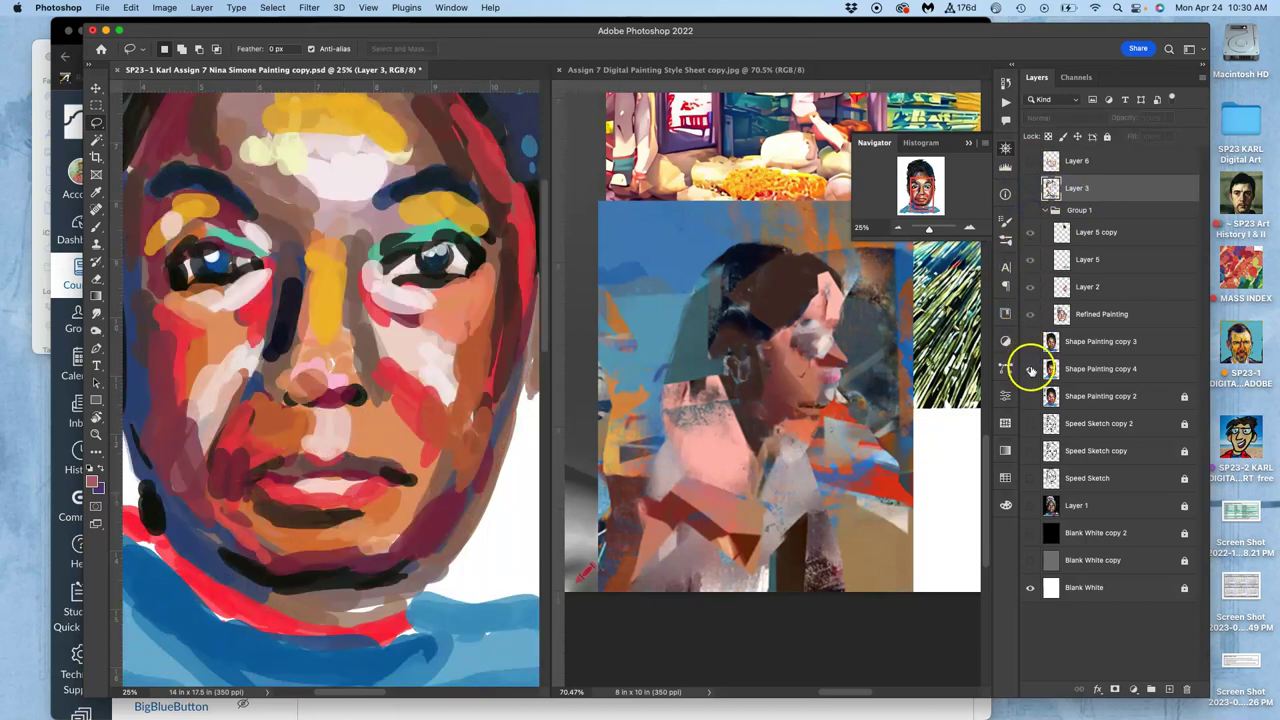
left_click(1030, 420)
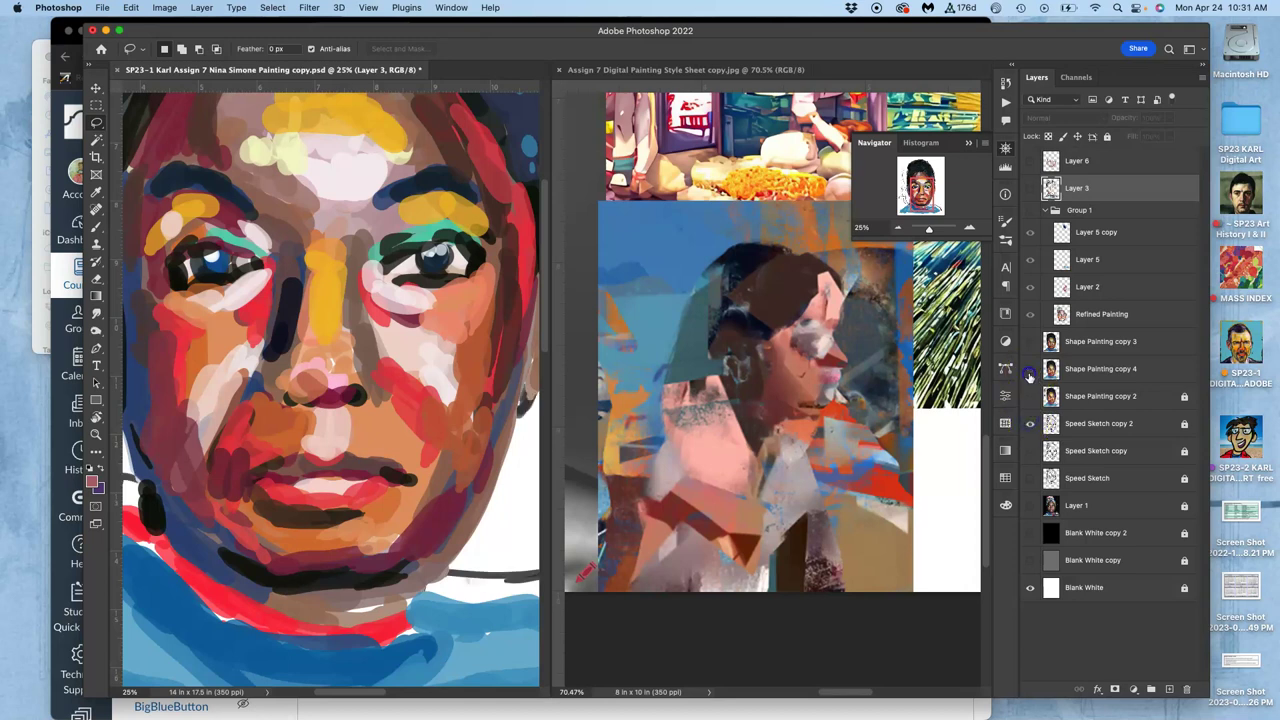
left_click(1030, 370)
left_click(1030, 370)
left_click(1030, 370)
left_click(1030, 396)
Show Group 1, Layer 3 and Layer 6 again in turn, and toggle Layer 6 to compare its refinements
left_click(1030, 210)
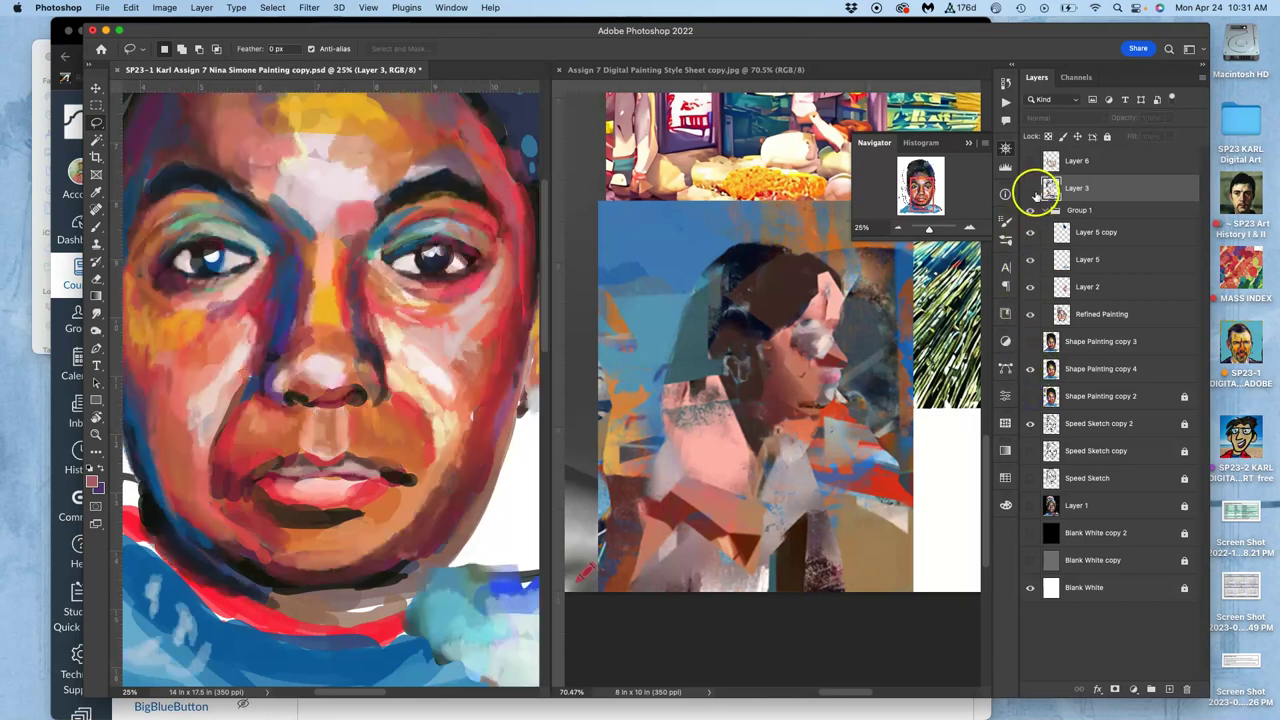
left_click(1031, 188)
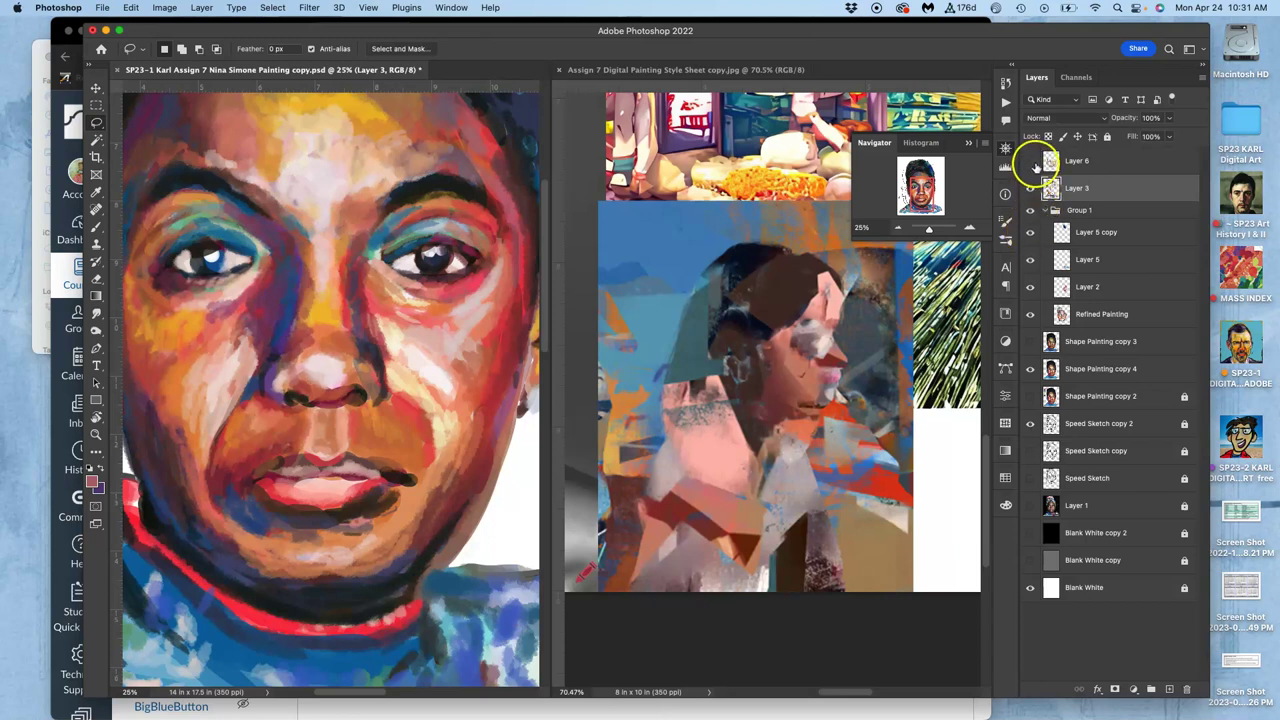
left_click(1030, 161)
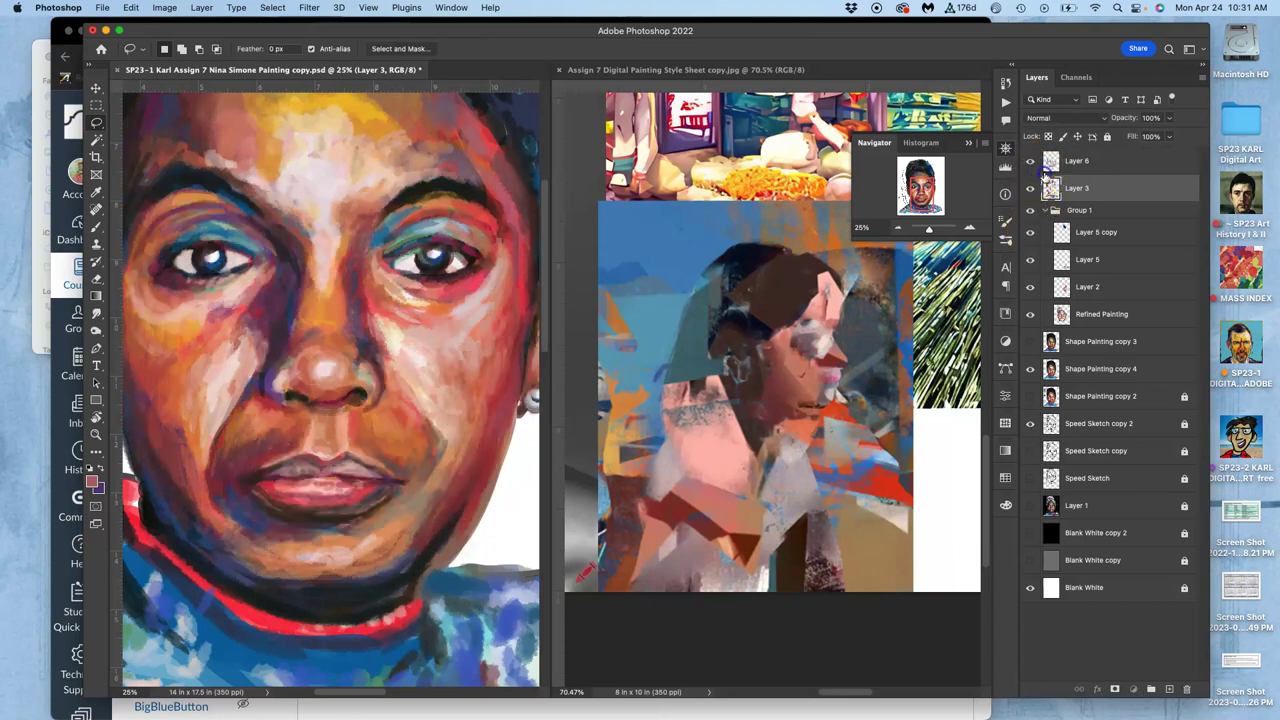
left_click(1045, 164)
left_click(1031, 163)
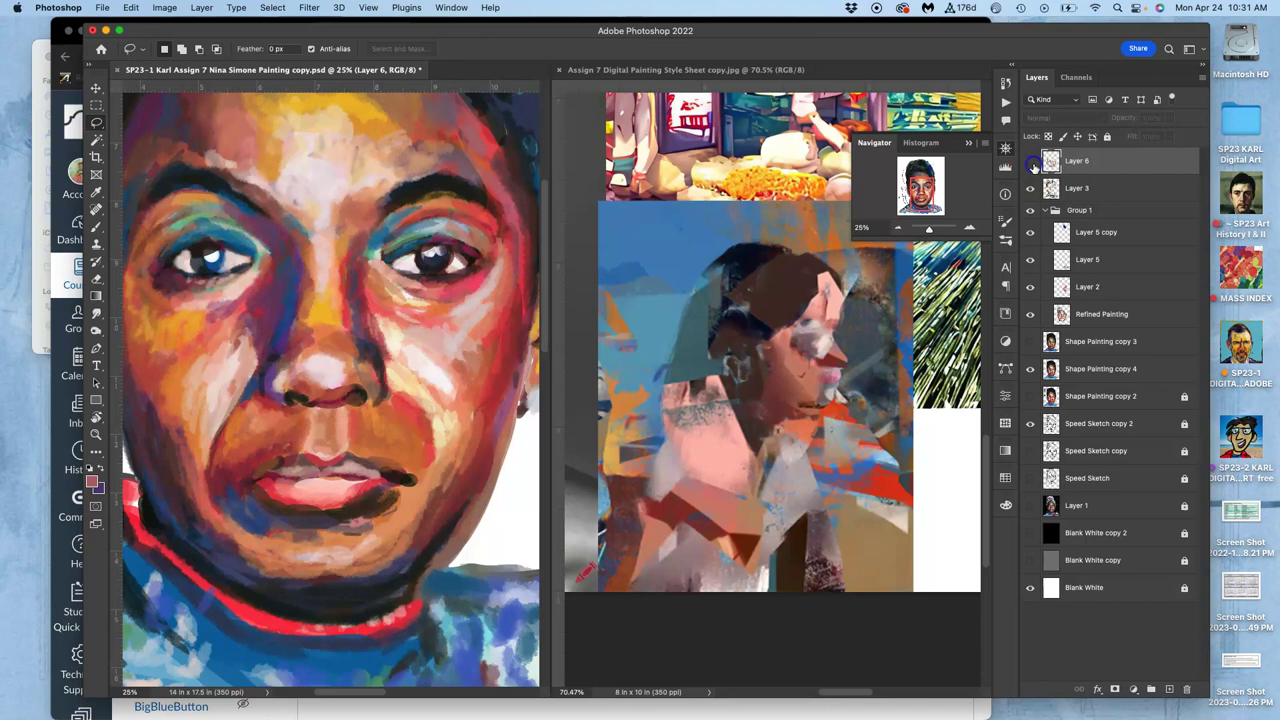
left_click(1031, 162)
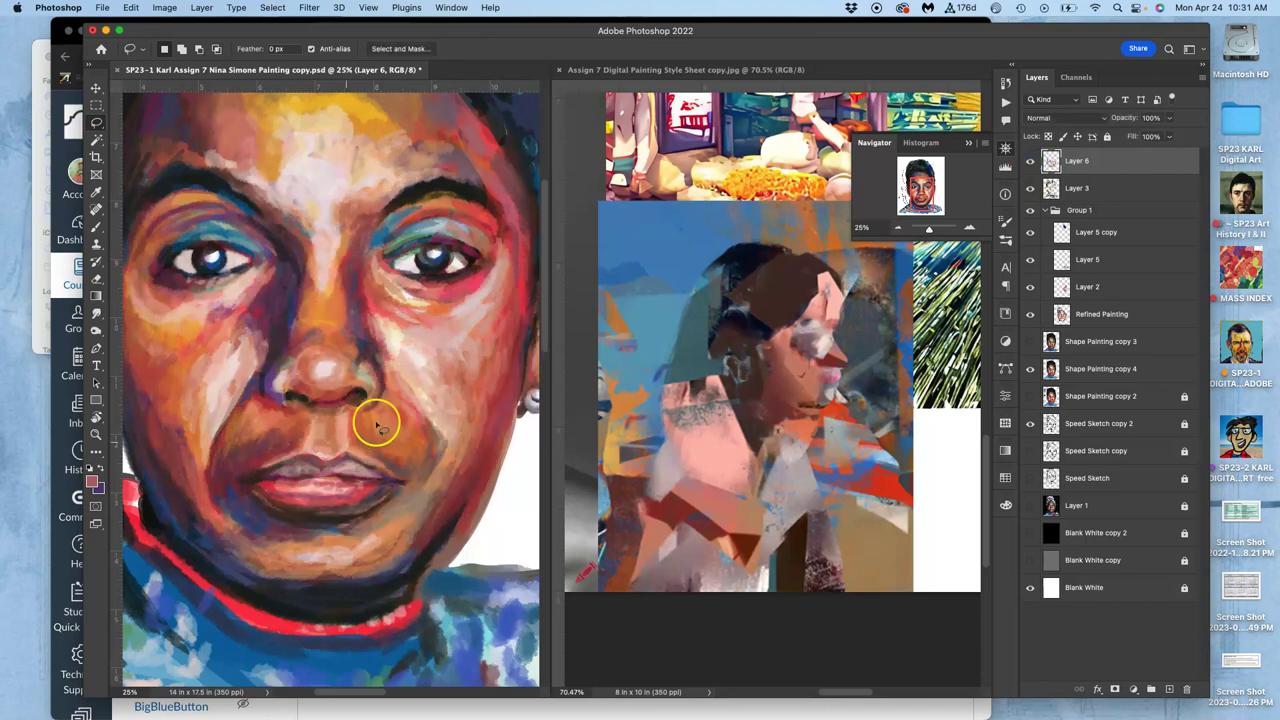
Examine the blended brushwork around the nose and cheek at 200% magnification
scroll(420, 400, "up", 10)
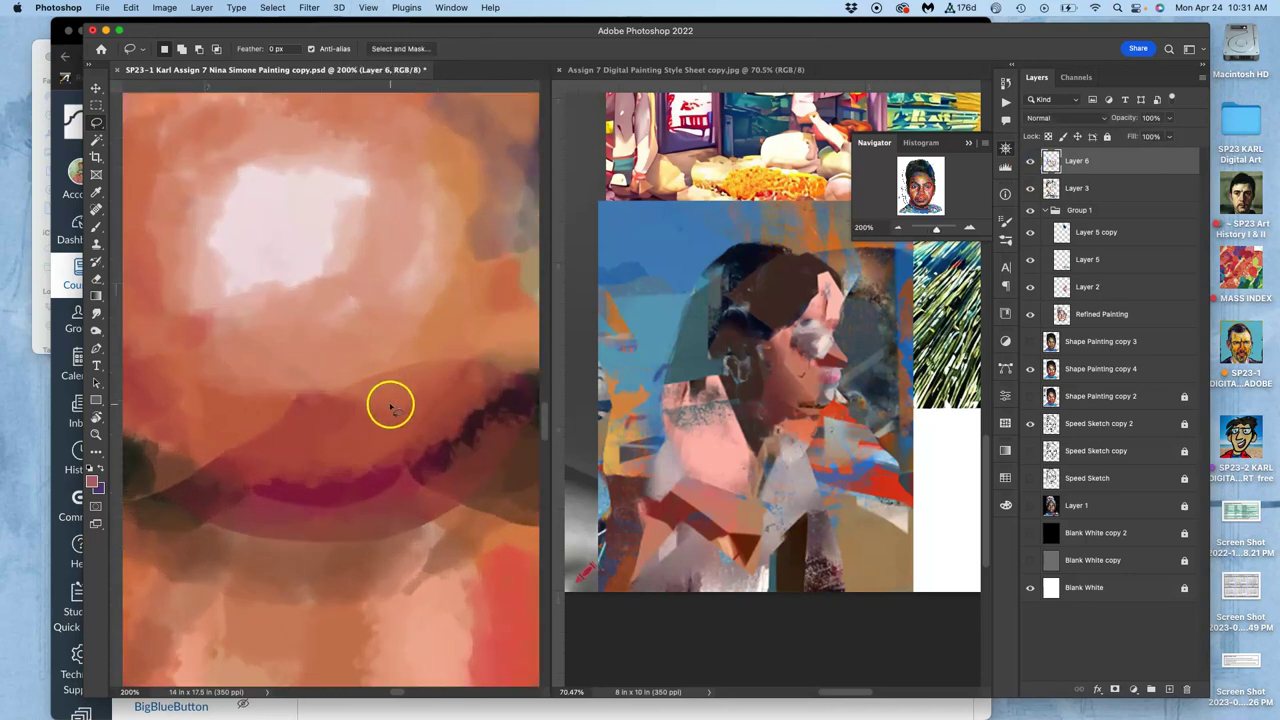
mouse_move(290, 352)
left_mouse_down()
mouse_move(409, 446)
mouse_move(443, 500)
mouse_move(409, 377)
mouse_move(421, 380)
mouse_move(374, 466)
mouse_move(326, 426)
mouse_move(359, 360)
left_mouse_up()
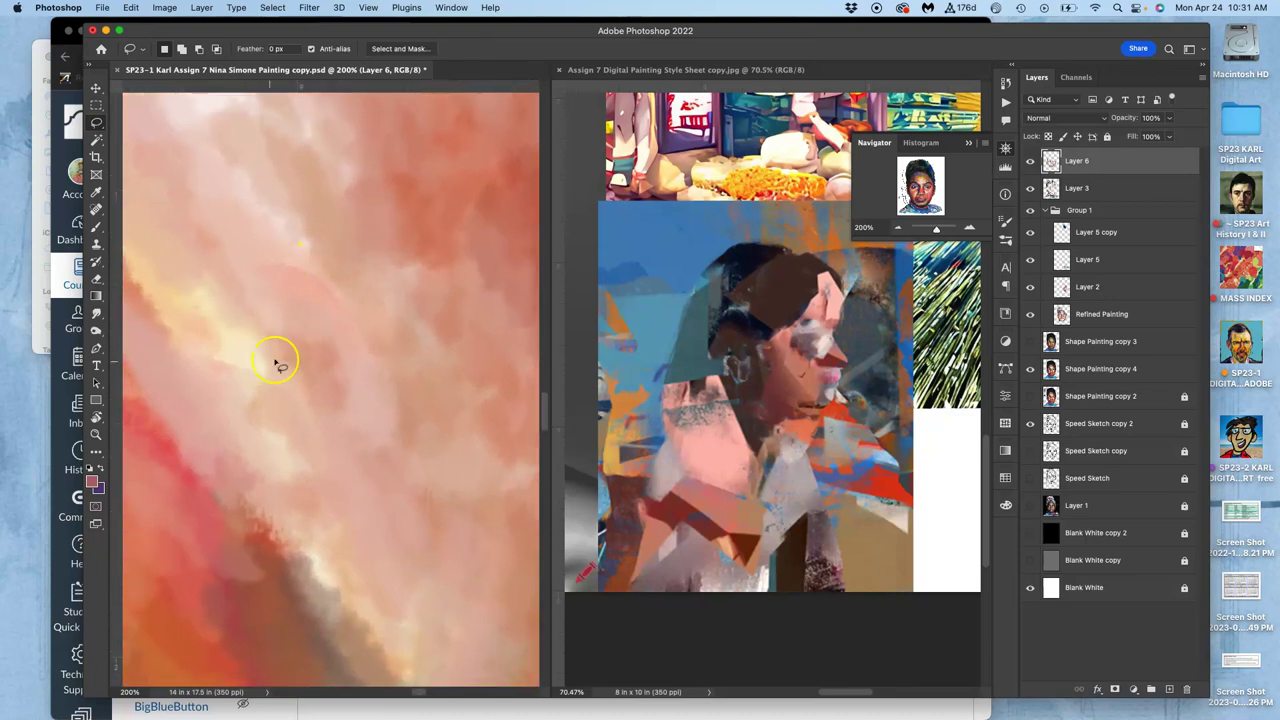
key("super+minus")
key("super+minus")
key("super+minus")
key("super+minus")
key("super+minus")
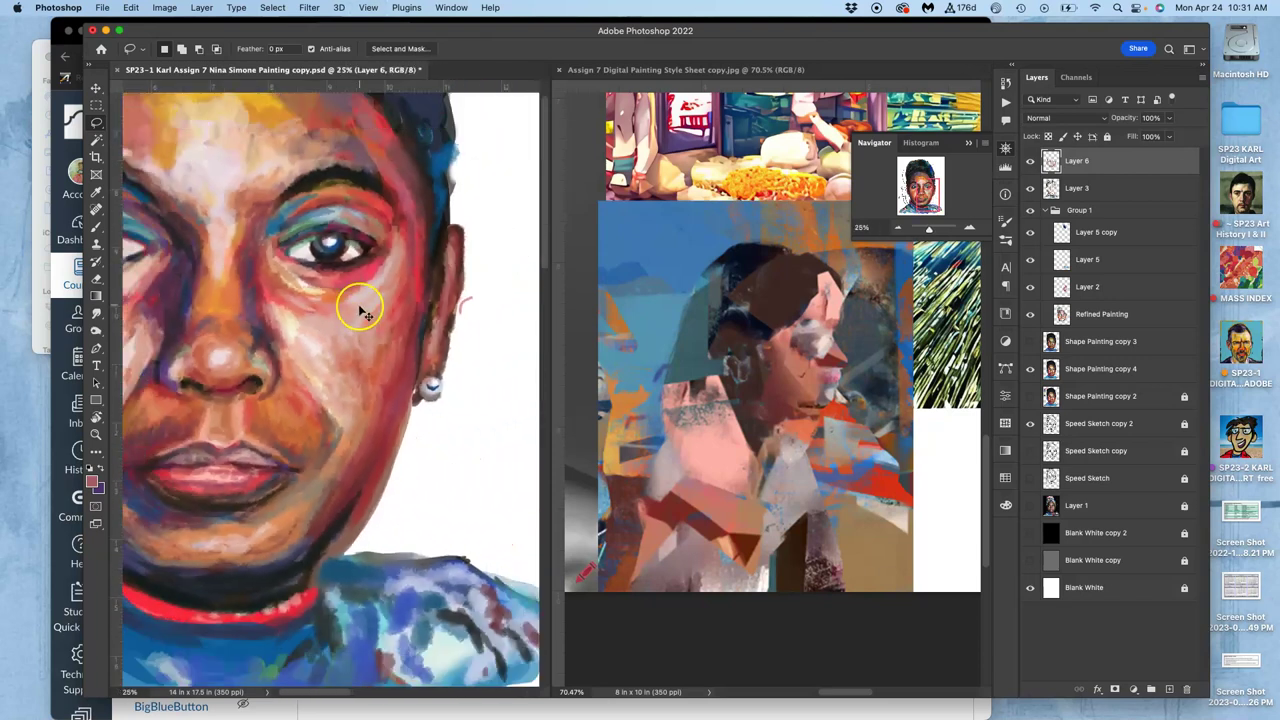
With the whole portrait in view, hide the Speed Sketch copy 2 layer
left_click_drag(321, 389, 452, 430)
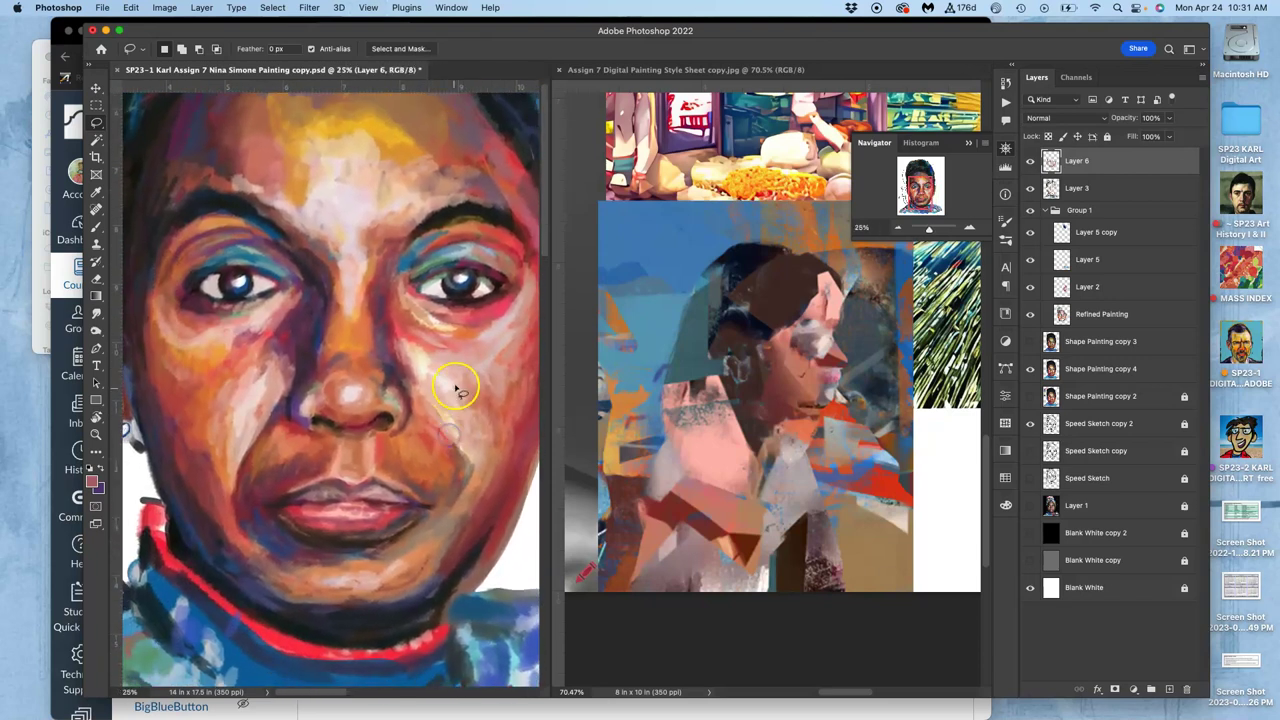
key("super+minus")
key("super+minus")
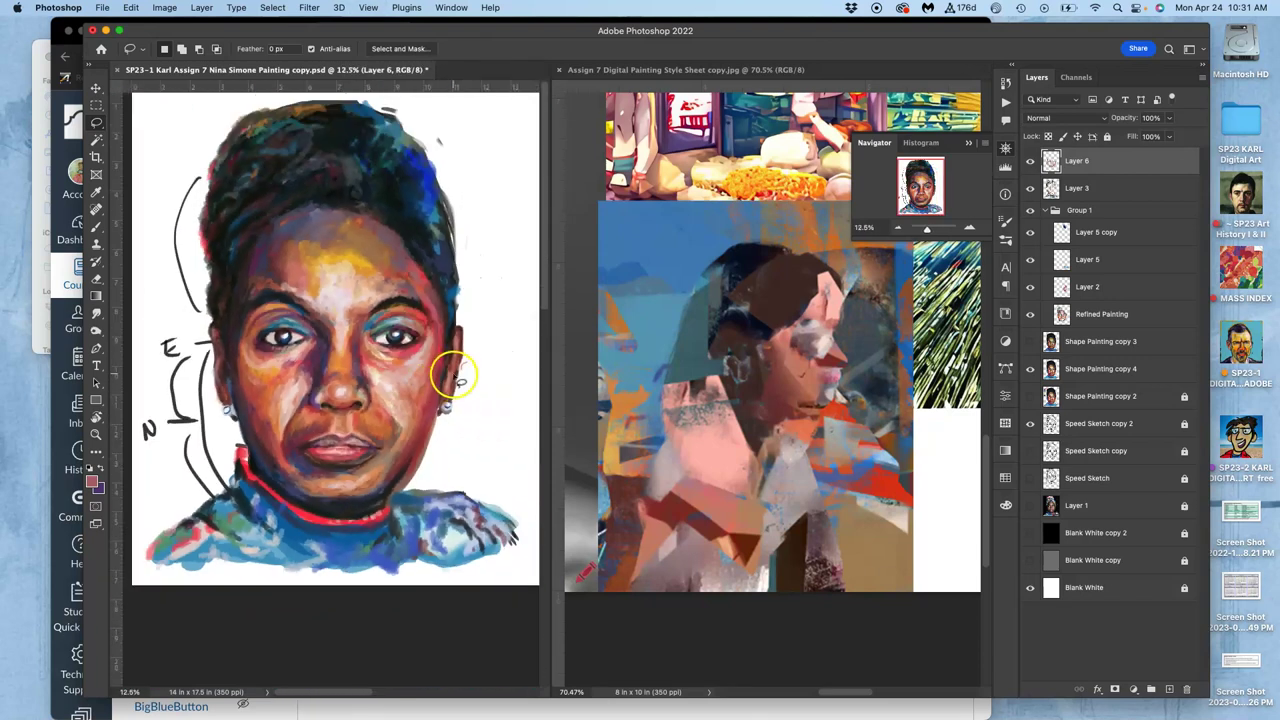
left_click(1030, 424)
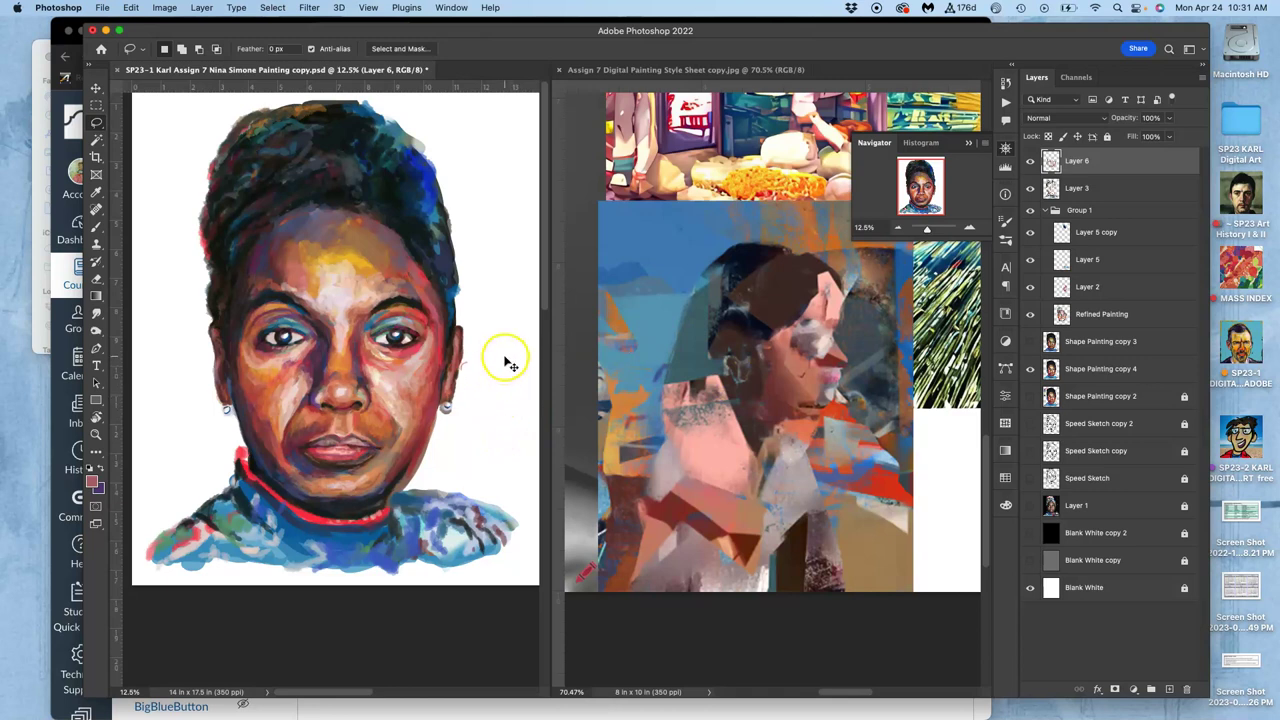
Toggle the painting layers one at a time to find which one holds the stray marks beside the ear with the earring
key("super+equal")
scroll(480, 366, "right", 5)
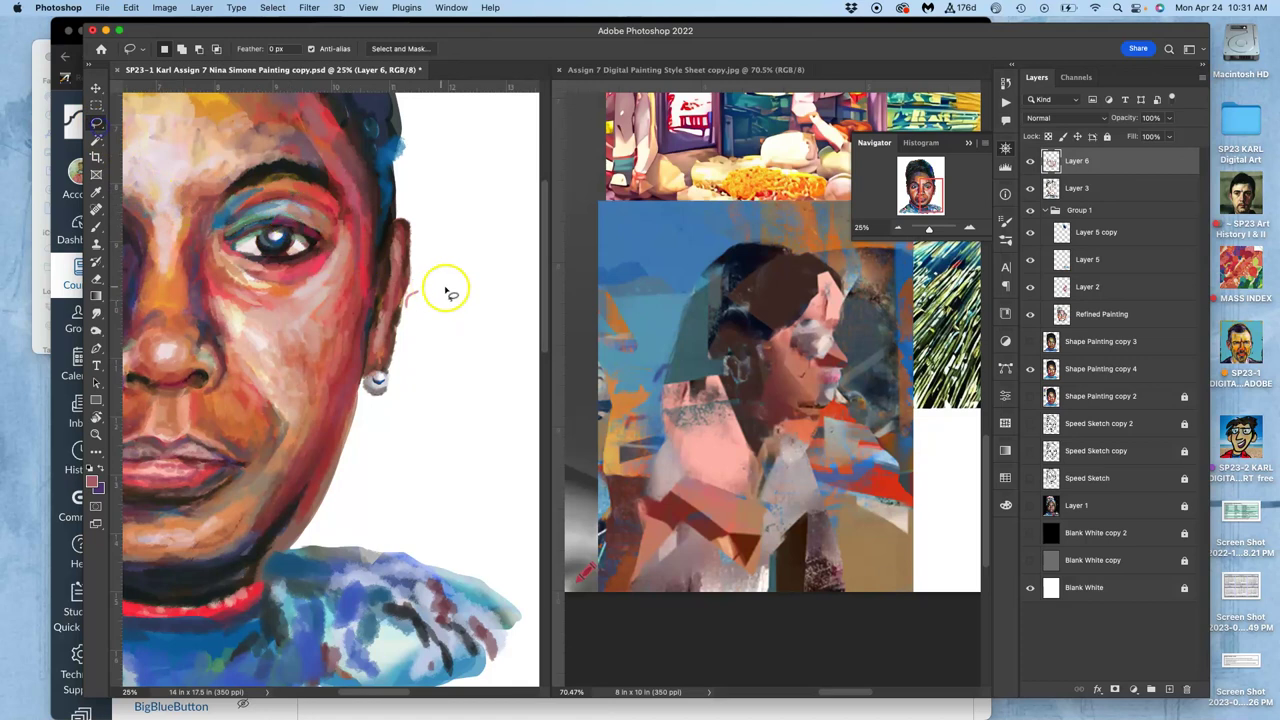
left_click(1031, 369)
left_click(1031, 369)
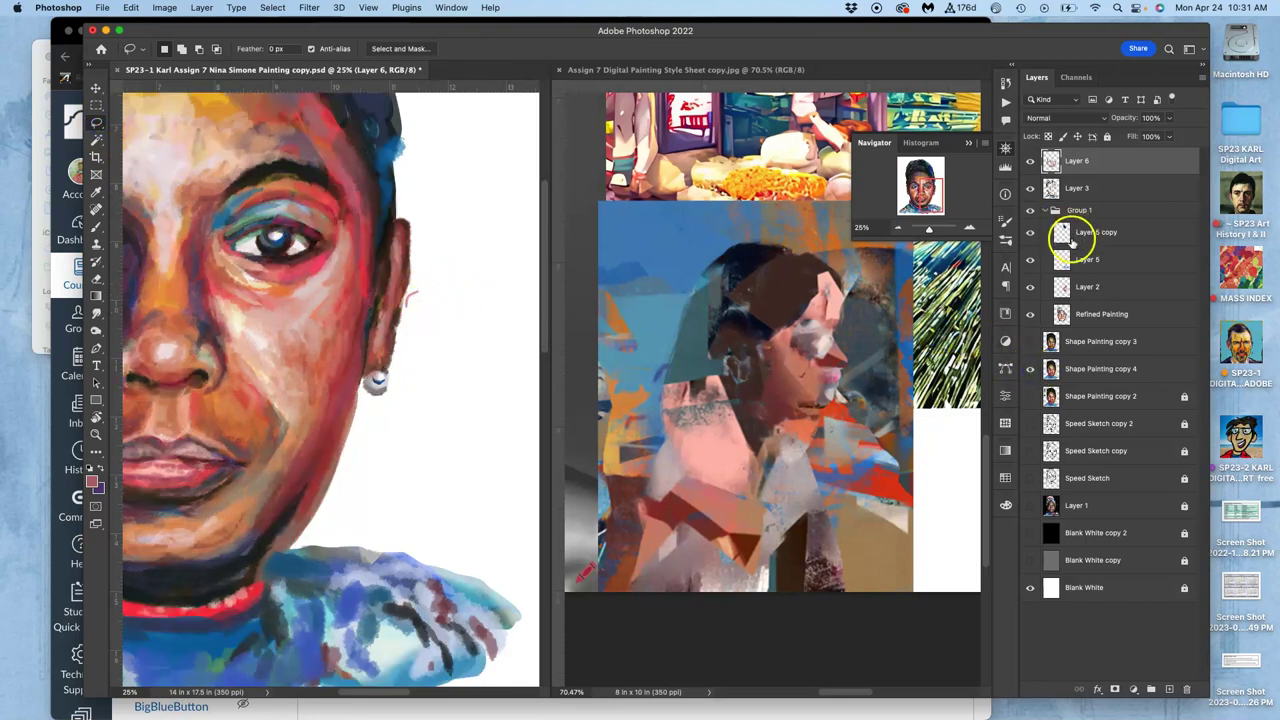
left_click(1031, 314)
left_click(1031, 314)
left_click(1031, 560)
left_click(1031, 560)
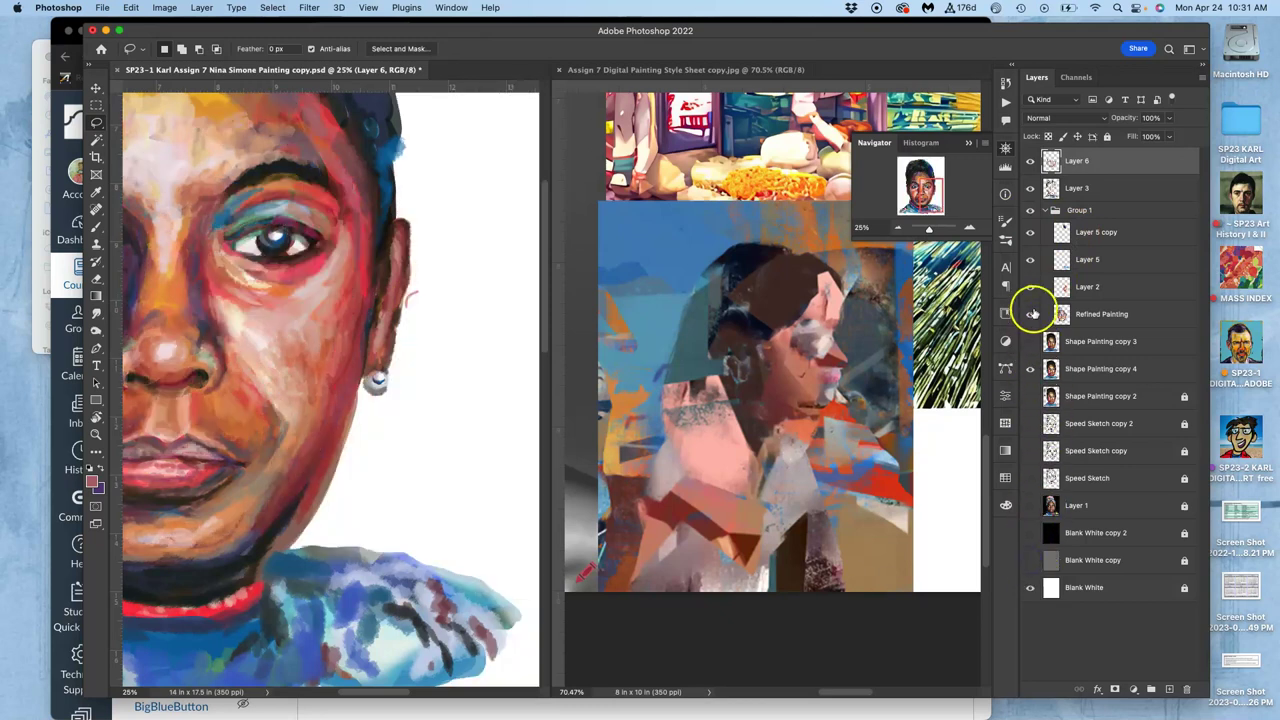
left_click(1031, 287)
left_click(1031, 287)
left_click(1031, 262)
left_click(1031, 262)
left_click(1031, 315)
left_click(1031, 315)
left_click(1031, 188)
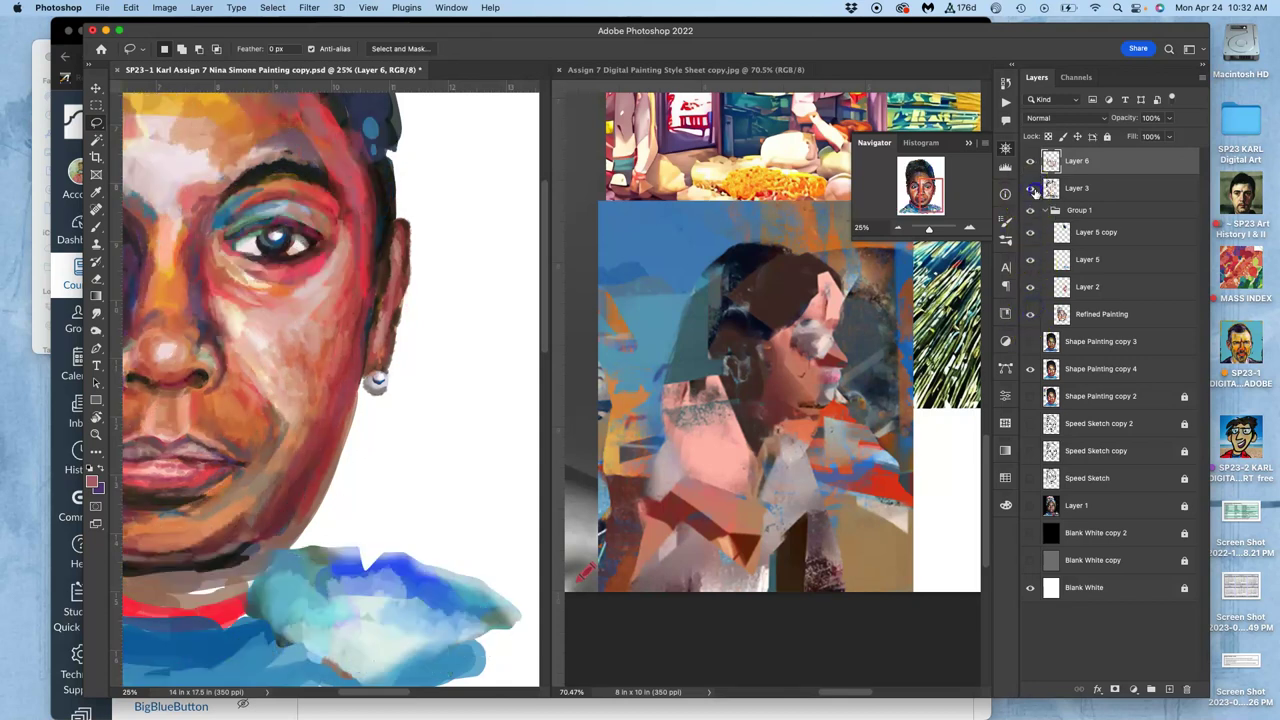
left_click(1031, 188)
Lasso the white background beside the ear and jaw, and clear stray marks there on Layer 3, Layer 6, Refined Painting and Shape Painting copy 4
left_click(1077, 188)
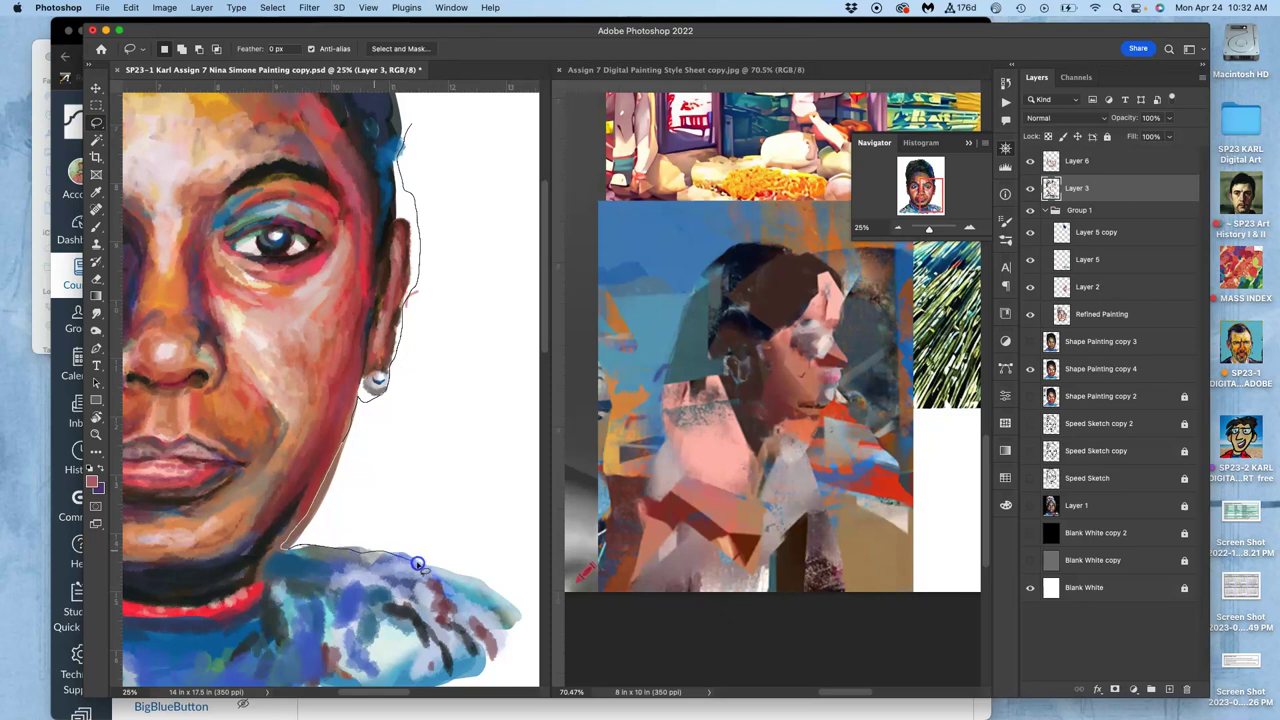
left_click_drag(458, 442, 460, 178)
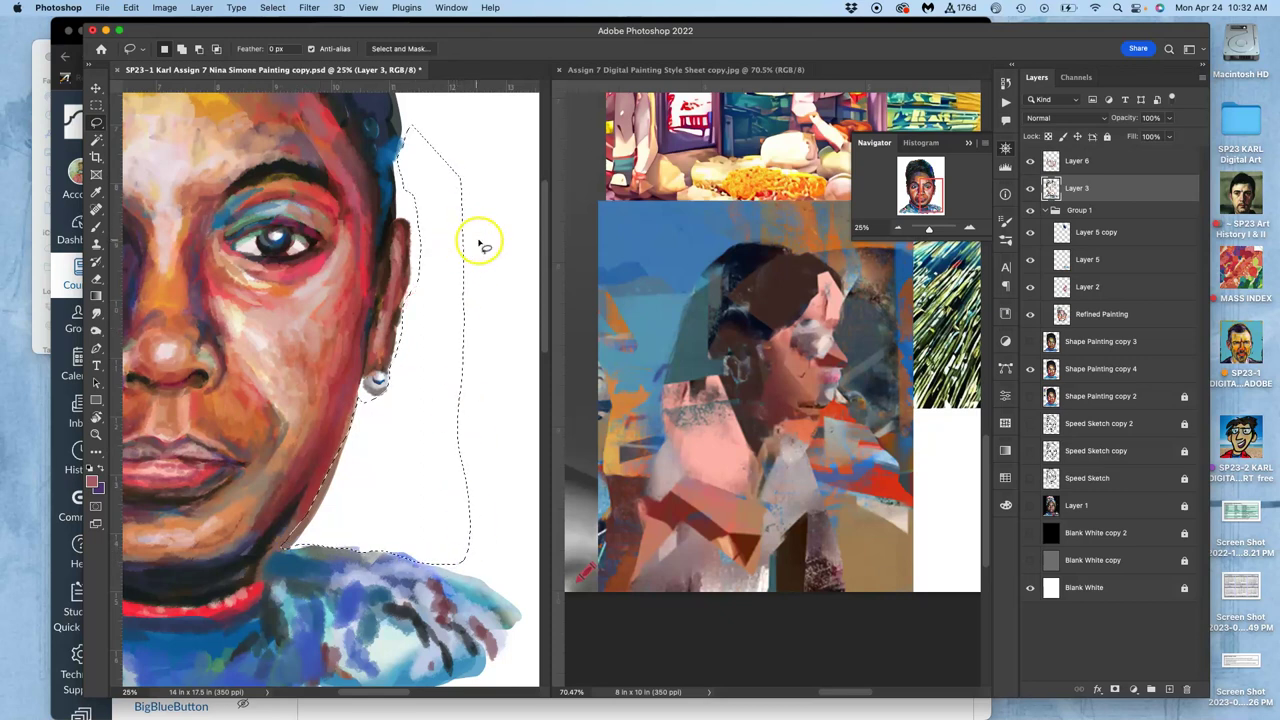
left_click(1087, 163)
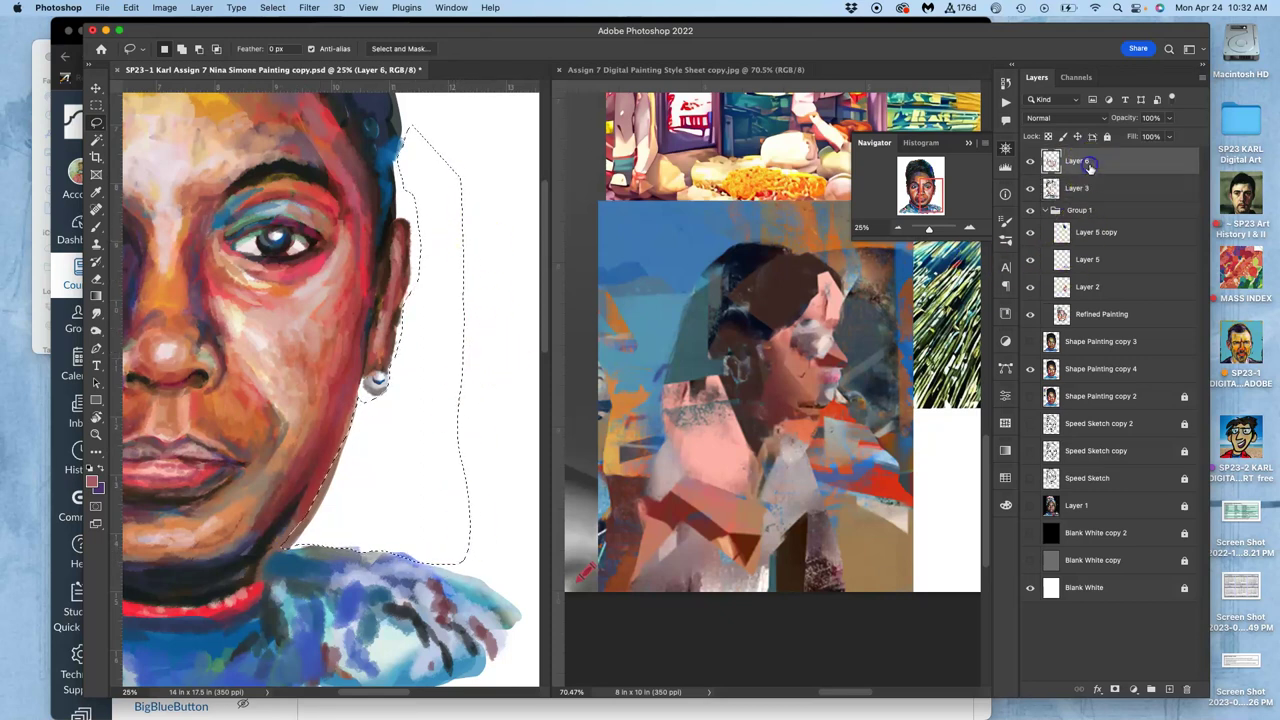
left_click(1090, 315)
left_click(1083, 368)
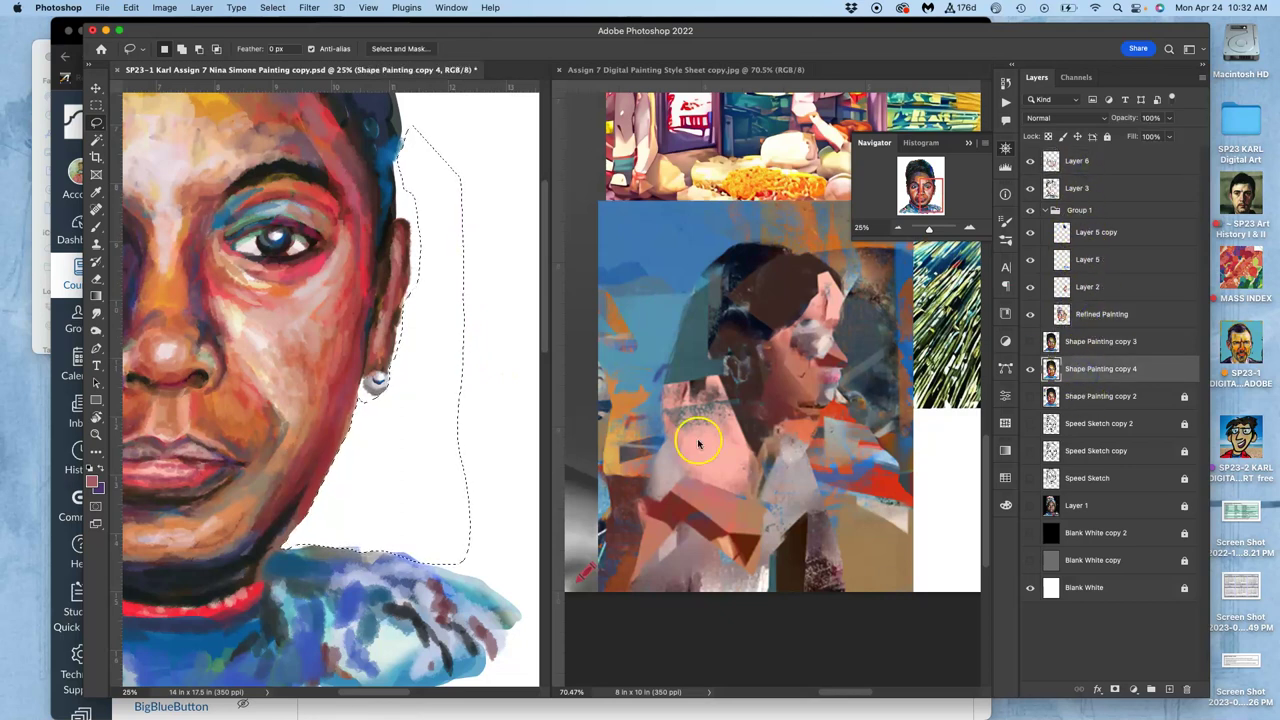
Lasso the gap between the jaw and shoulder, clear stray paint there on Refined Painting, Layer 2, Layer 3 and Layer 6, and deselect
left_click(502, 423)
mouse_move(419, 443)
left_mouse_down()
mouse_move(546, 363)
mouse_move(558, 378)
left_mouse_up()
scroll(508, 314, "up", 3)
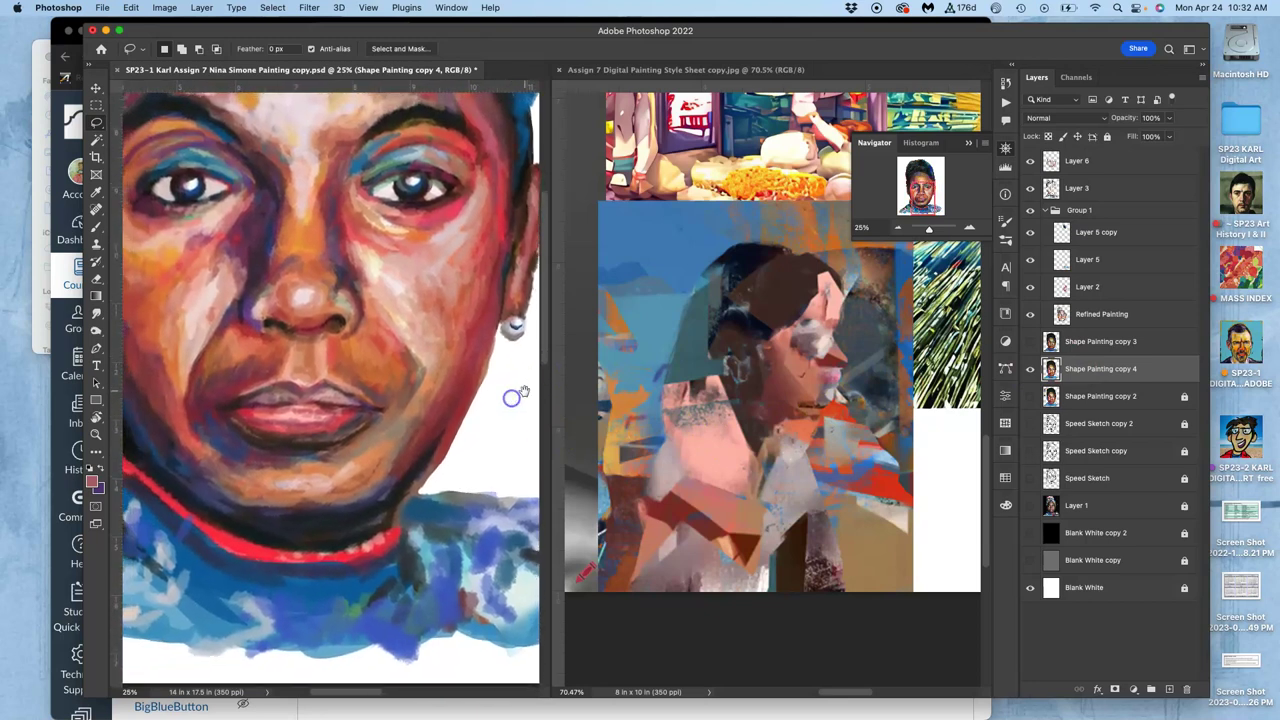
scroll(533, 442, "down", 2)
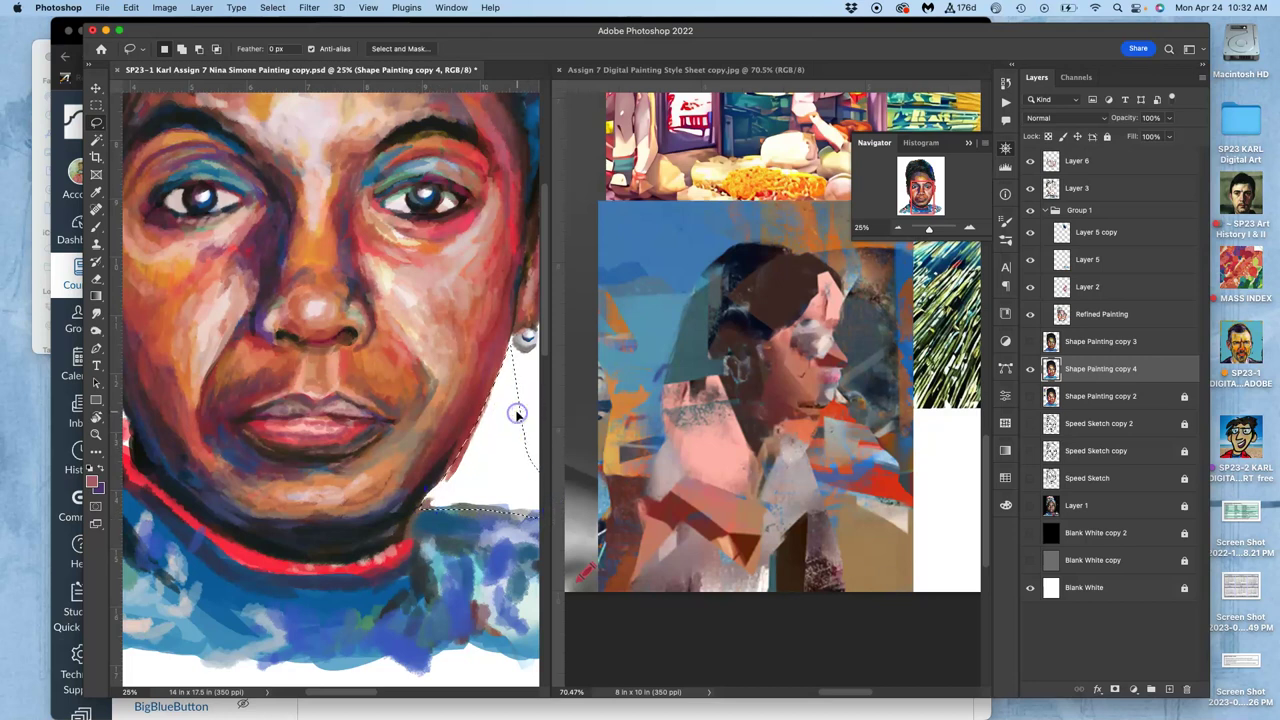
left_click(1086, 320)
left_click(1087, 285)
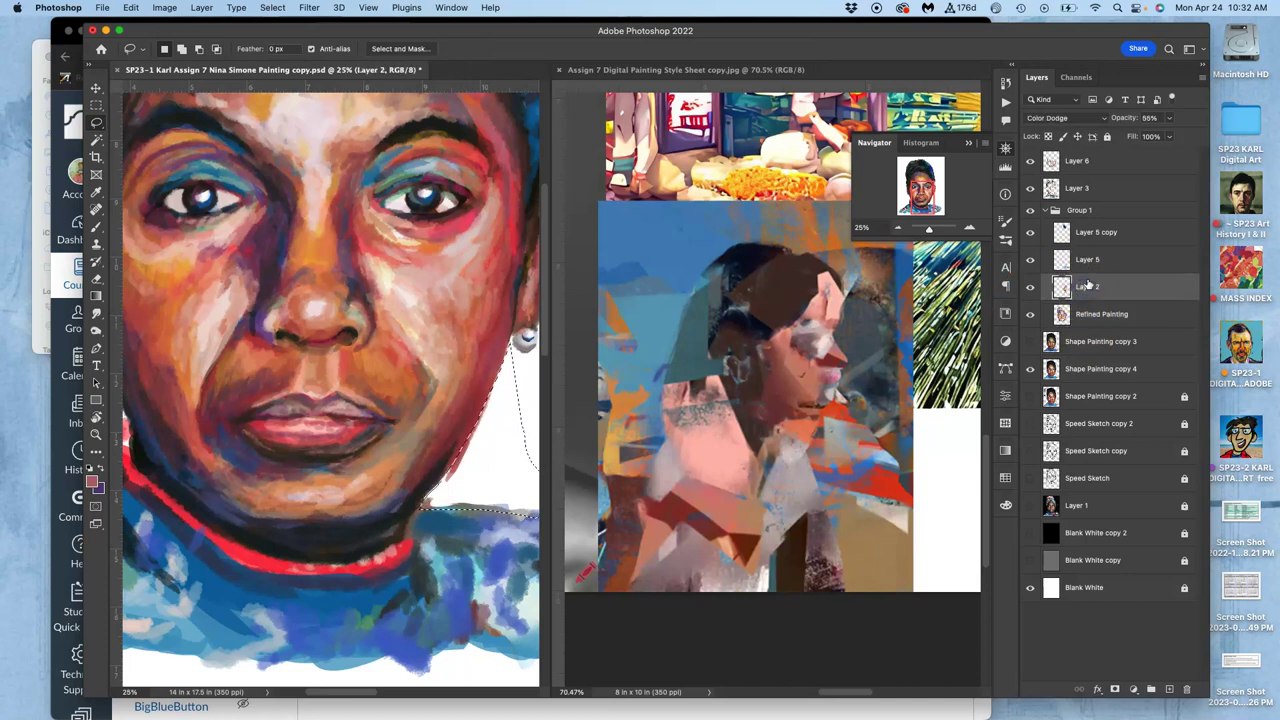
left_click(1086, 192)
left_click(1089, 163)
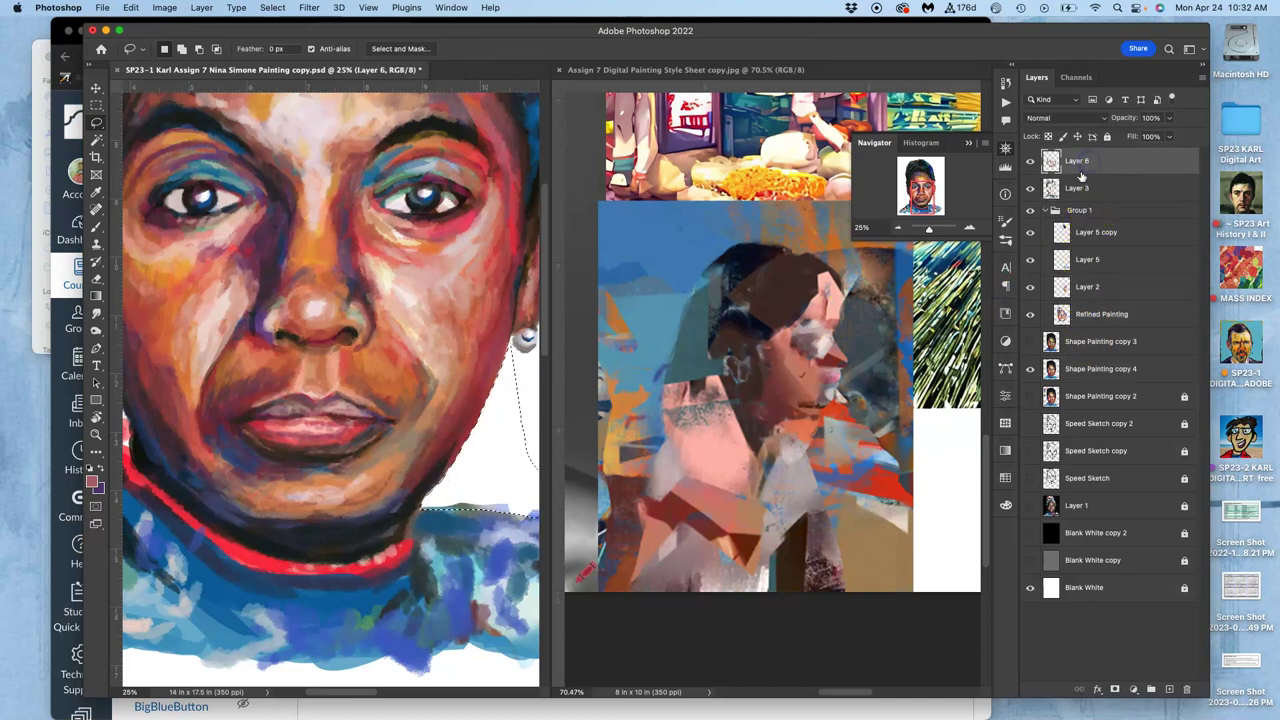
left_click_drag(443, 447, 331, 420)
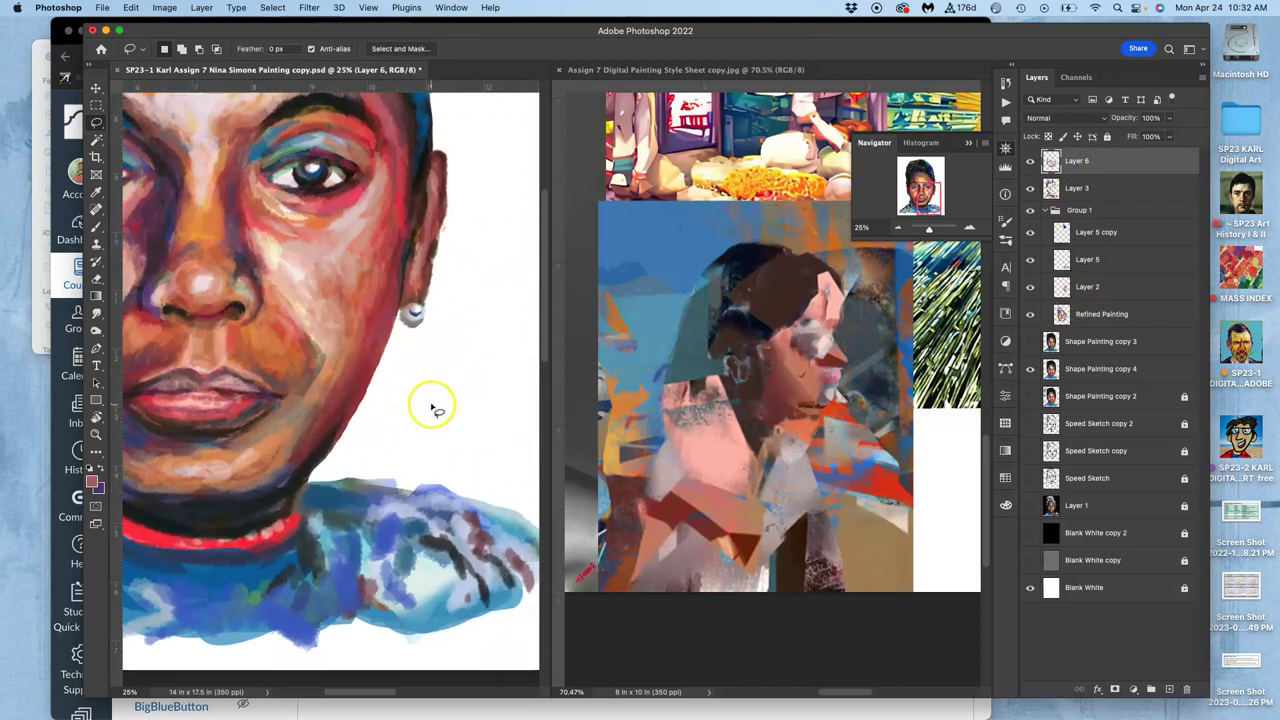
View the full portrait at 12.5% and bring up the reference portrait photo in the style sheet document for comparison
key("super+minus")
key("super+minus")
left_click_drag(405, 395, 422, 404)
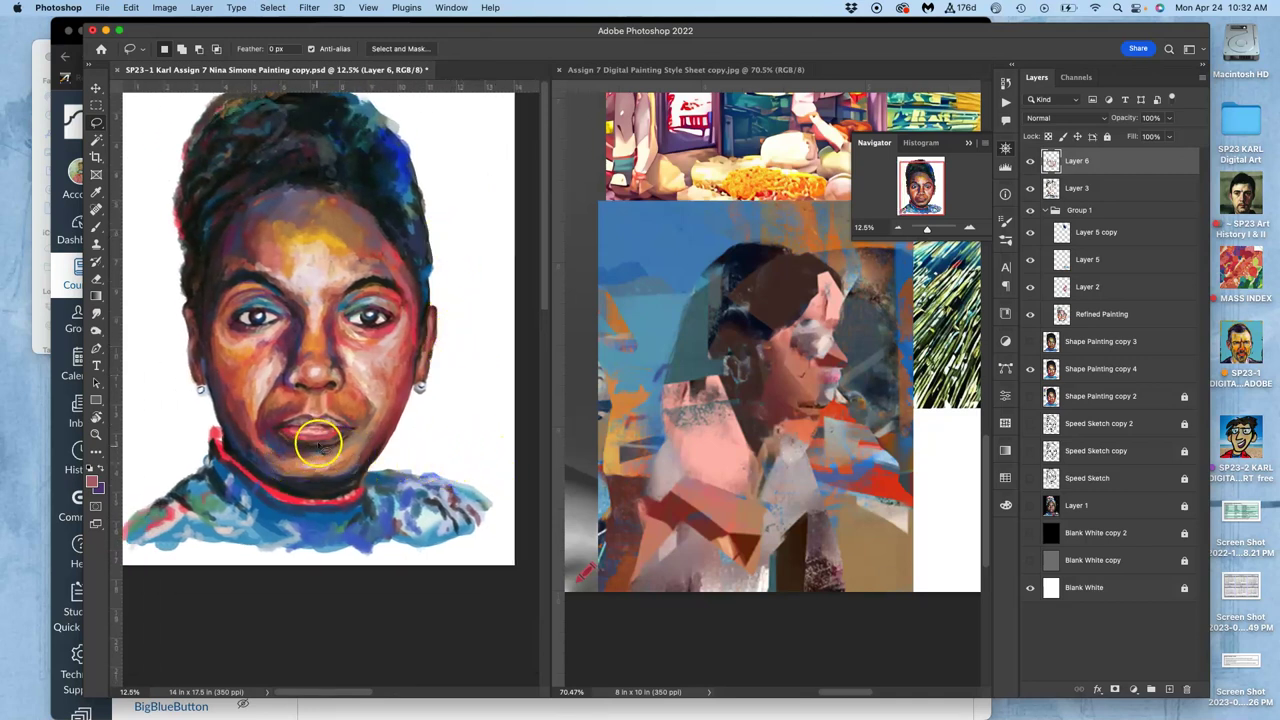
left_click_drag(349, 435, 374, 458)
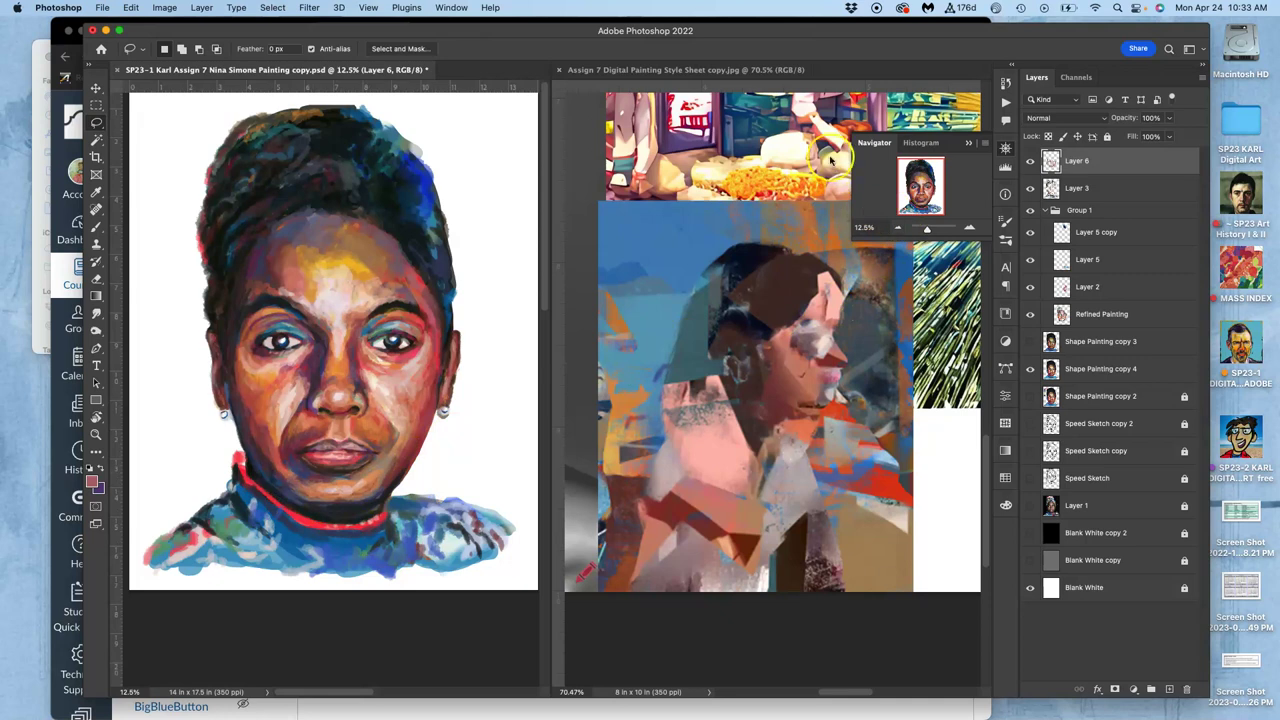
left_click(757, 68)
left_click_drag(702, 271, 588, 443)
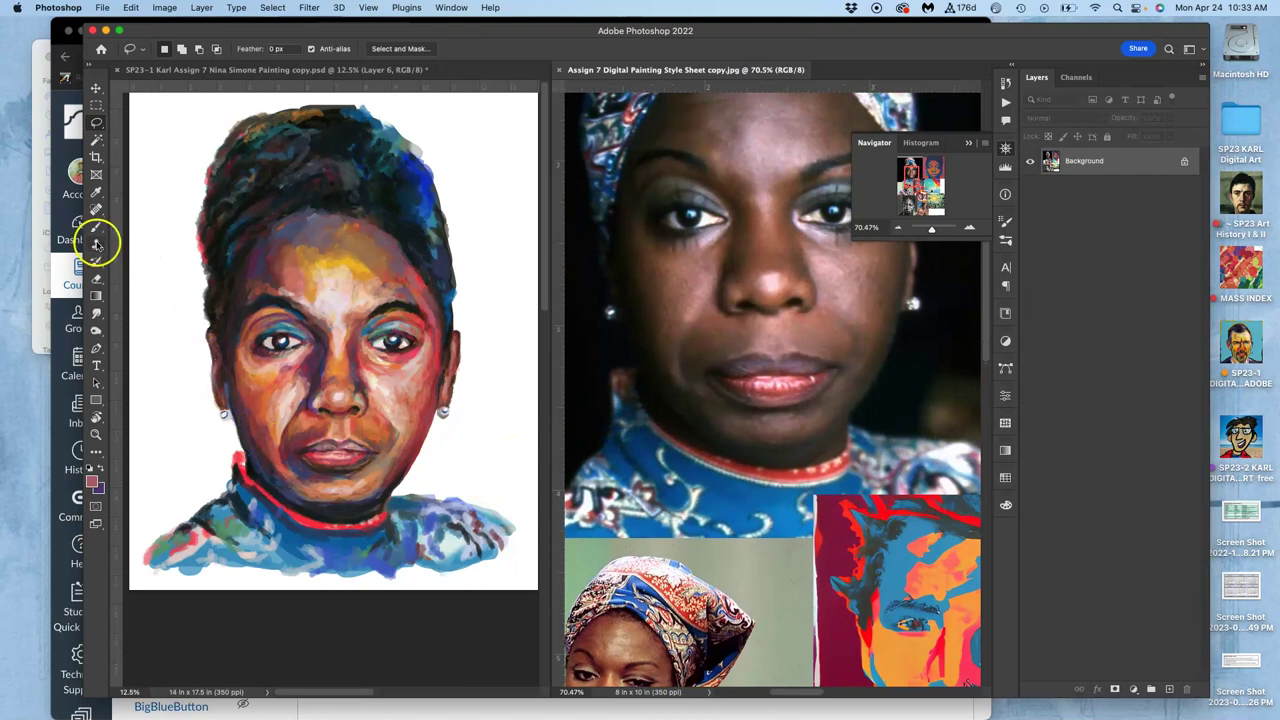
Set up the Brush tool at 49% opacity on Layer 3 of the portrait and sample a pale blue from the garment's shoulder
left_click(96, 229)
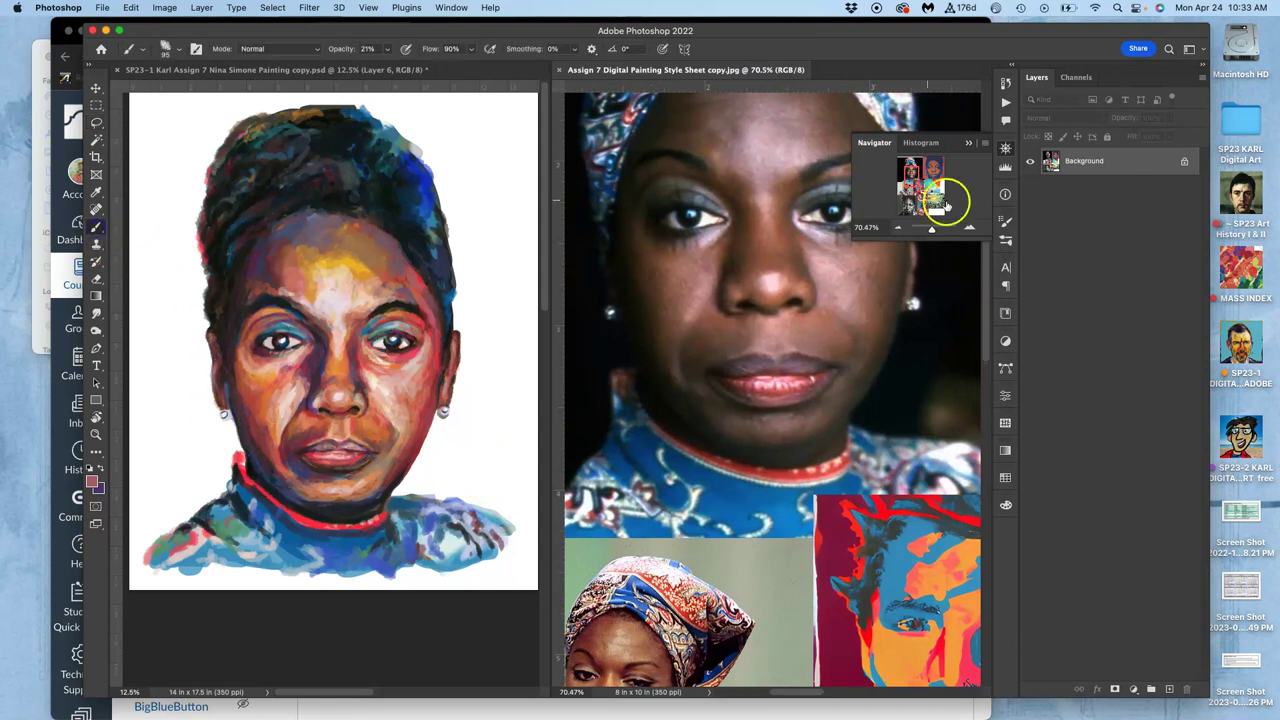
left_click(370, 70)
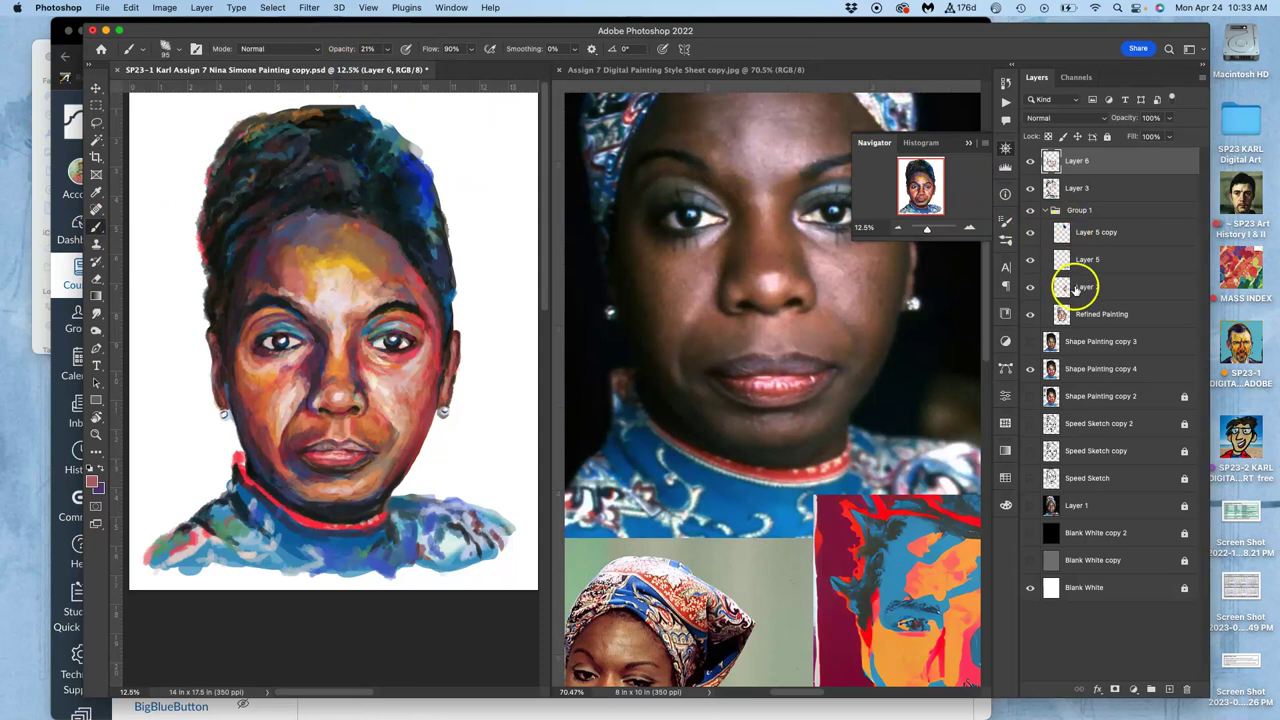
left_click(1030, 210)
left_click(1030, 210)
left_click(1093, 190)
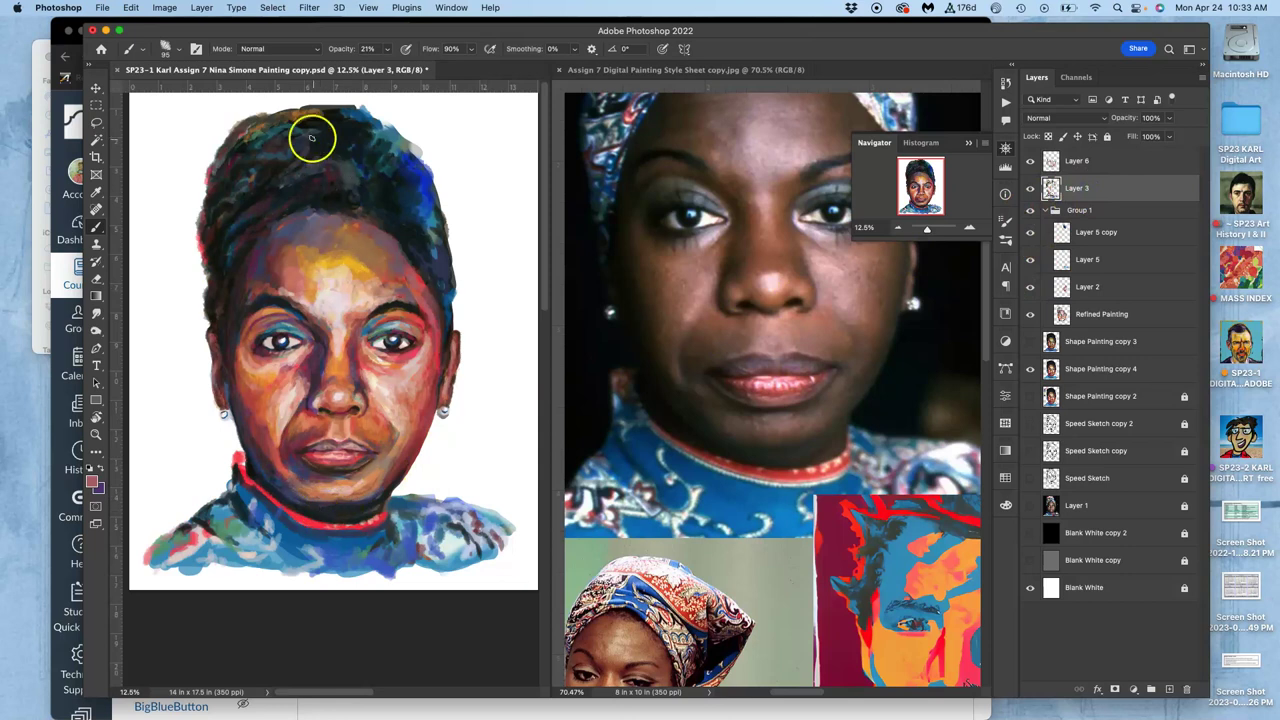
left_click(387, 49)
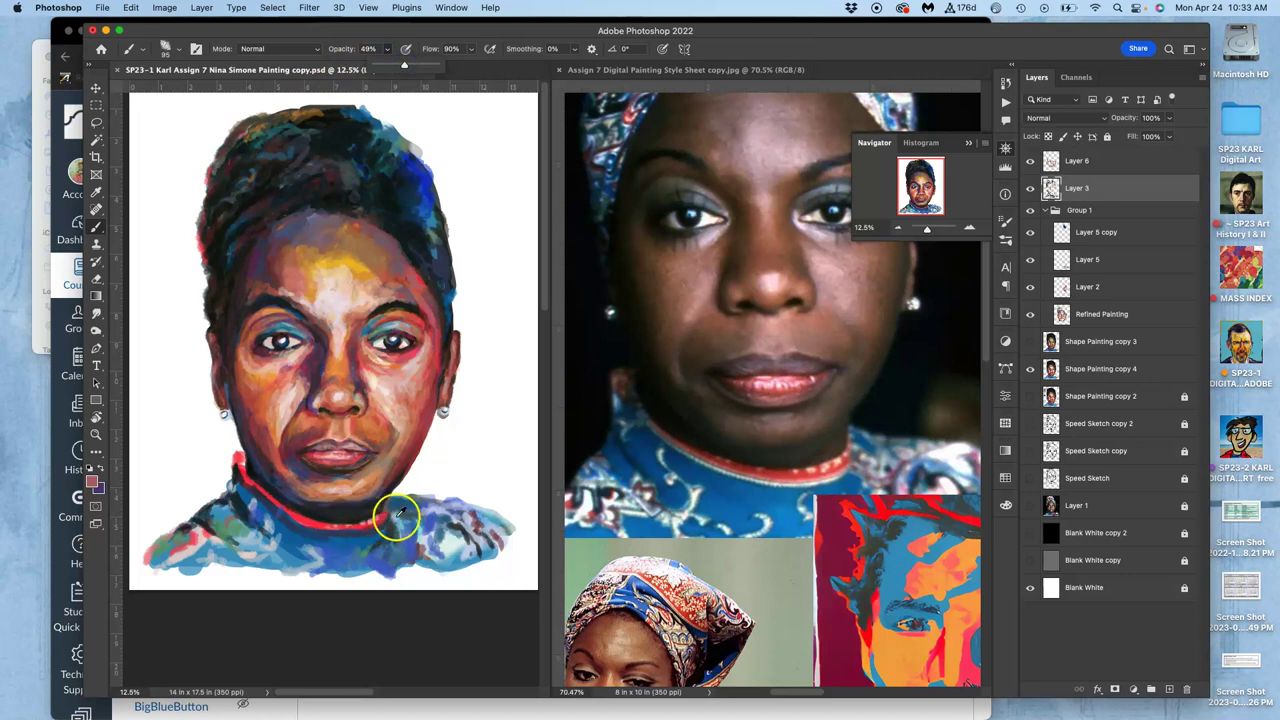
left_click(424, 543, "alt")
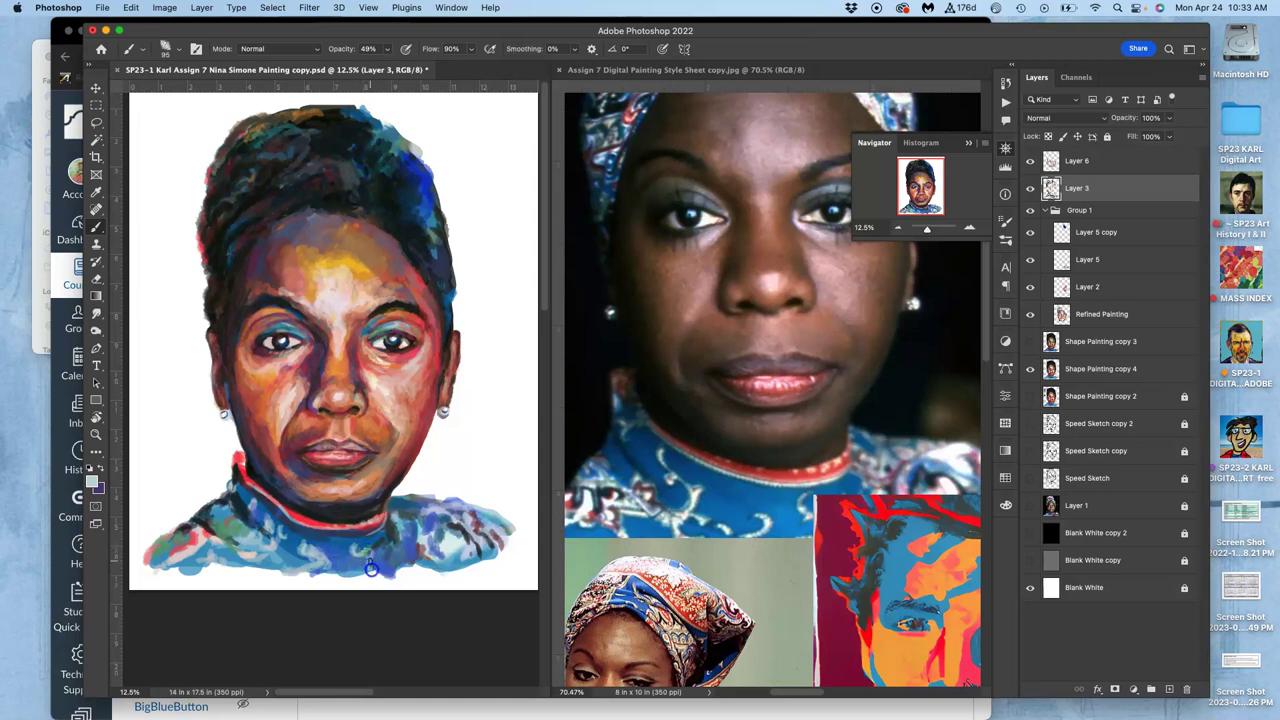
Sample dark maroon and purple tones and paint shadow strokes along the neck and the jaw corner above the collar on Layer 3
left_click(243, 510, "alt")
left_click(473, 523, "alt")
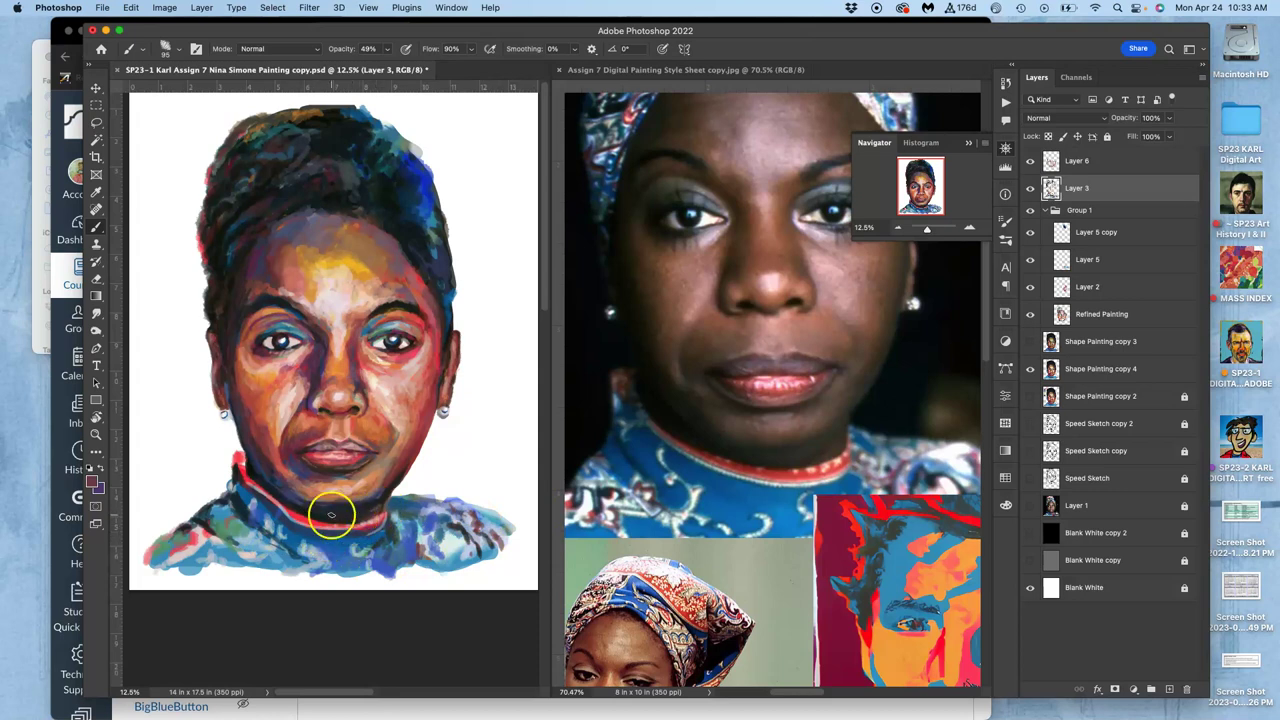
mouse_move(380, 506)
left_mouse_down()
mouse_move(404, 526)
mouse_move(326, 509)
mouse_move(289, 477)
mouse_move(336, 518)
mouse_move(256, 475)
left_mouse_up()
key("super+plus")
key("super+plus")
key("super+plus")
scroll(343, 449, "down", 5)
mouse_move(470, 375)
left_mouse_down()
mouse_move(461, 386)
mouse_move(512, 362)
left_mouse_up()
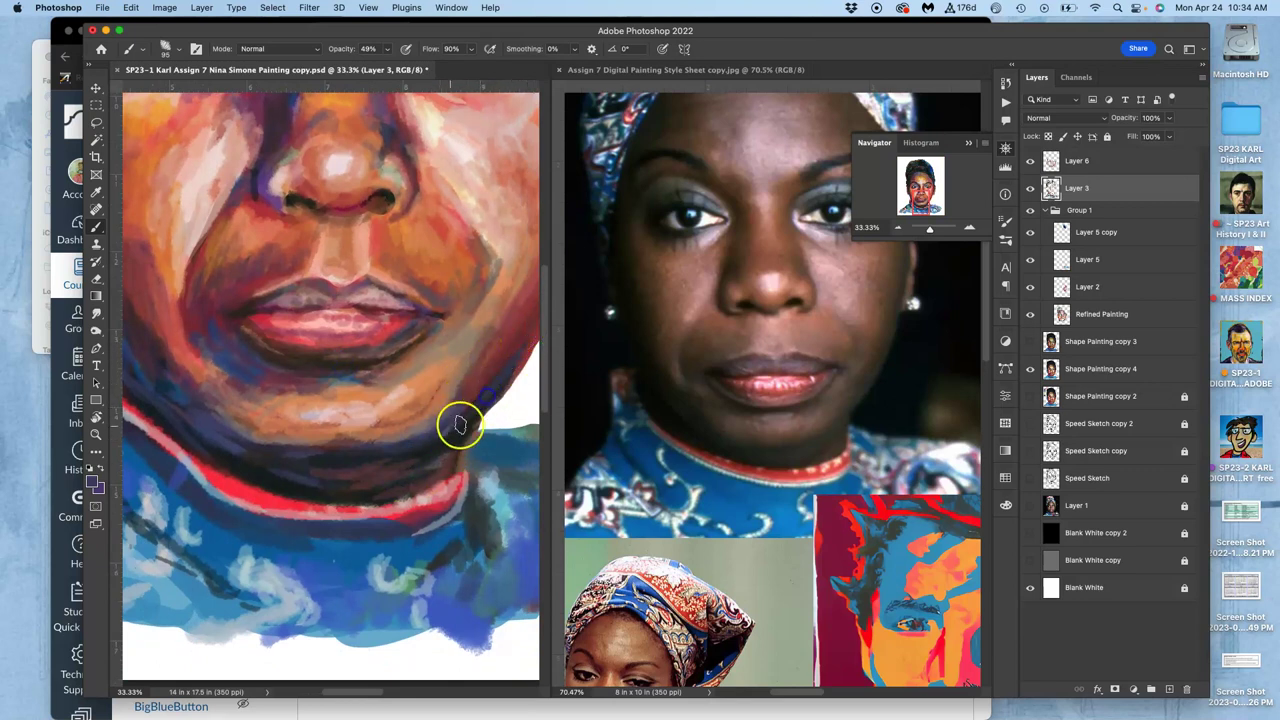
left_click_drag(460, 420, 424, 445)
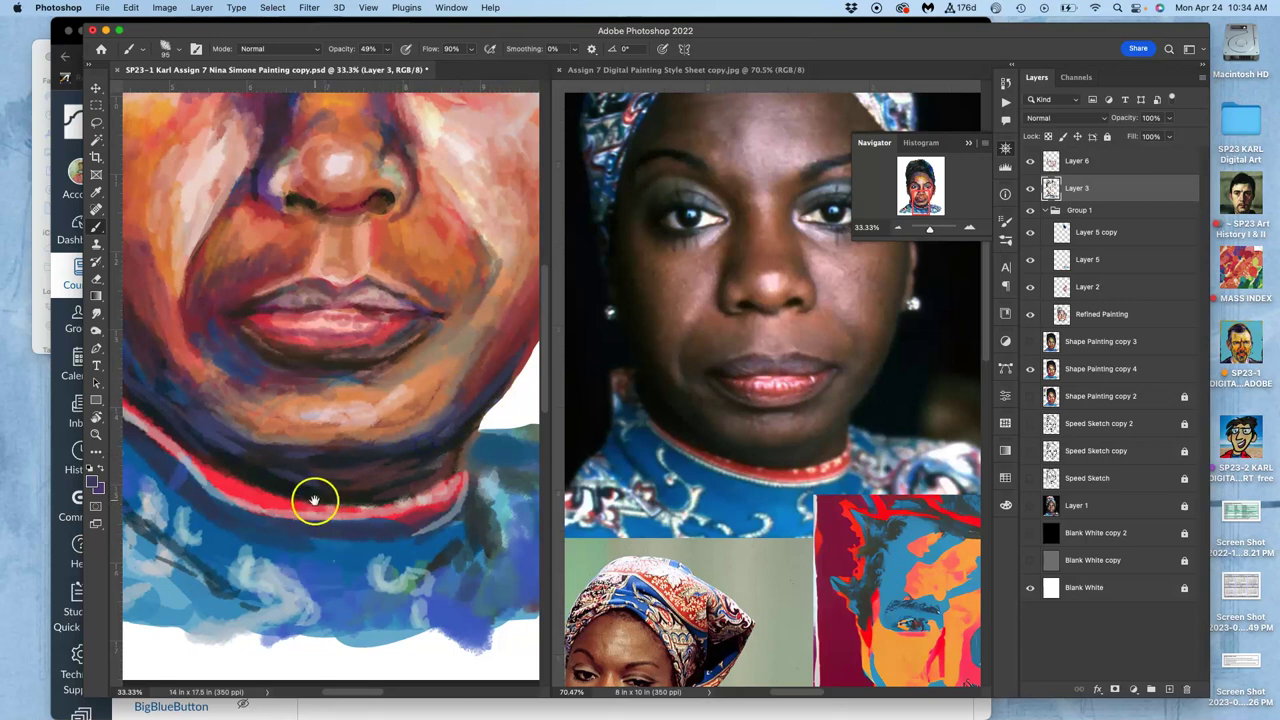
Refine the red collar band and the dark neck edge above it with near-black brush strokes
scroll(300, 480, "left", 3)
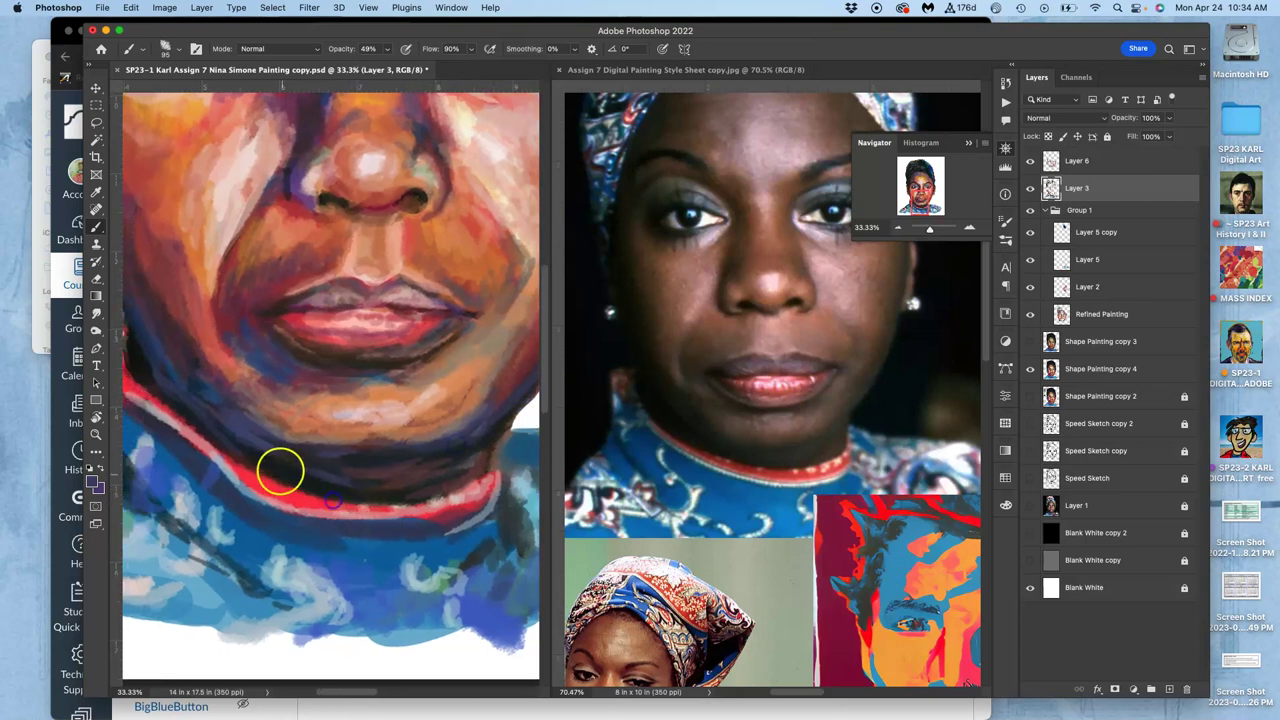
left_click_drag(452, 489, 380, 498)
left_click(438, 496)
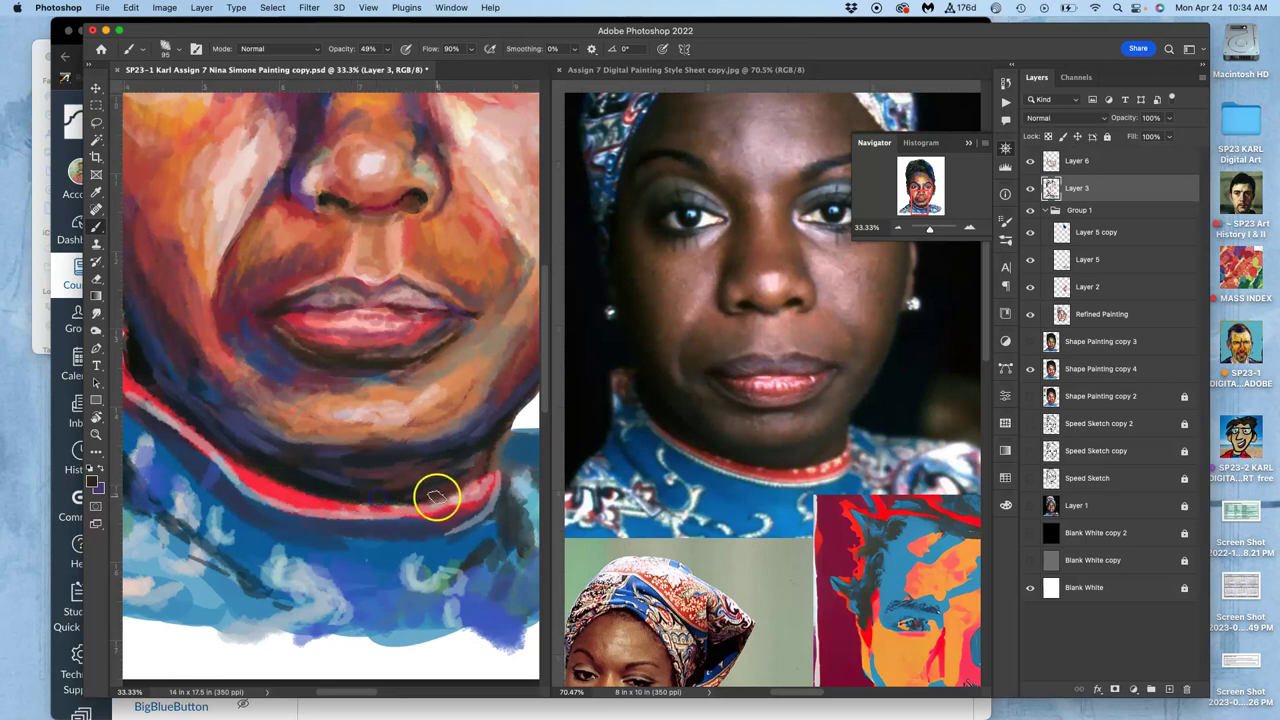
left_click(472, 471)
left_click_drag(481, 467, 450, 498)
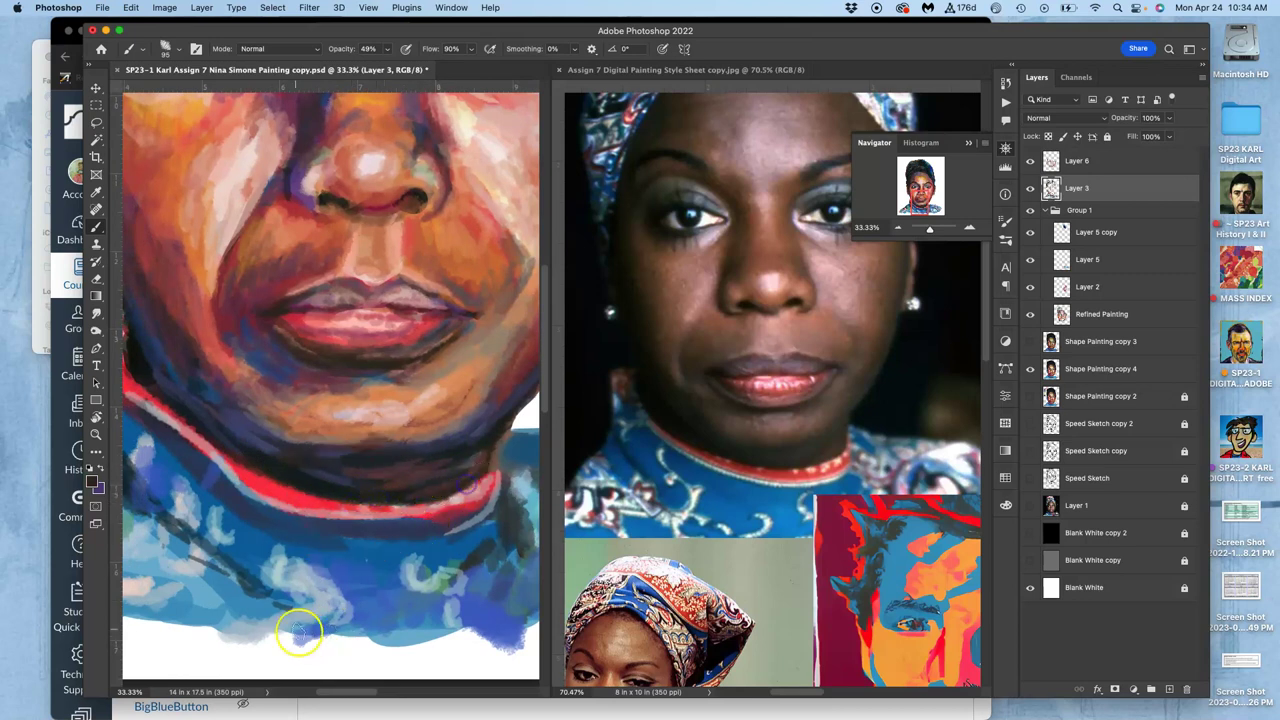
Paint a pale swirl on the garment front below the collar, and work blue sampled from the reference photo around it
mouse_move(320, 519)
left_mouse_down()
mouse_move(280, 506)
mouse_move(363, 583)
mouse_move(374, 568)
left_mouse_up()
left_click(752, 512, "alt")
mouse_move(489, 563)
left_mouse_down()
mouse_move(338, 574)
mouse_move(294, 590)
mouse_move(282, 613)
mouse_move(299, 569)
left_mouse_up()
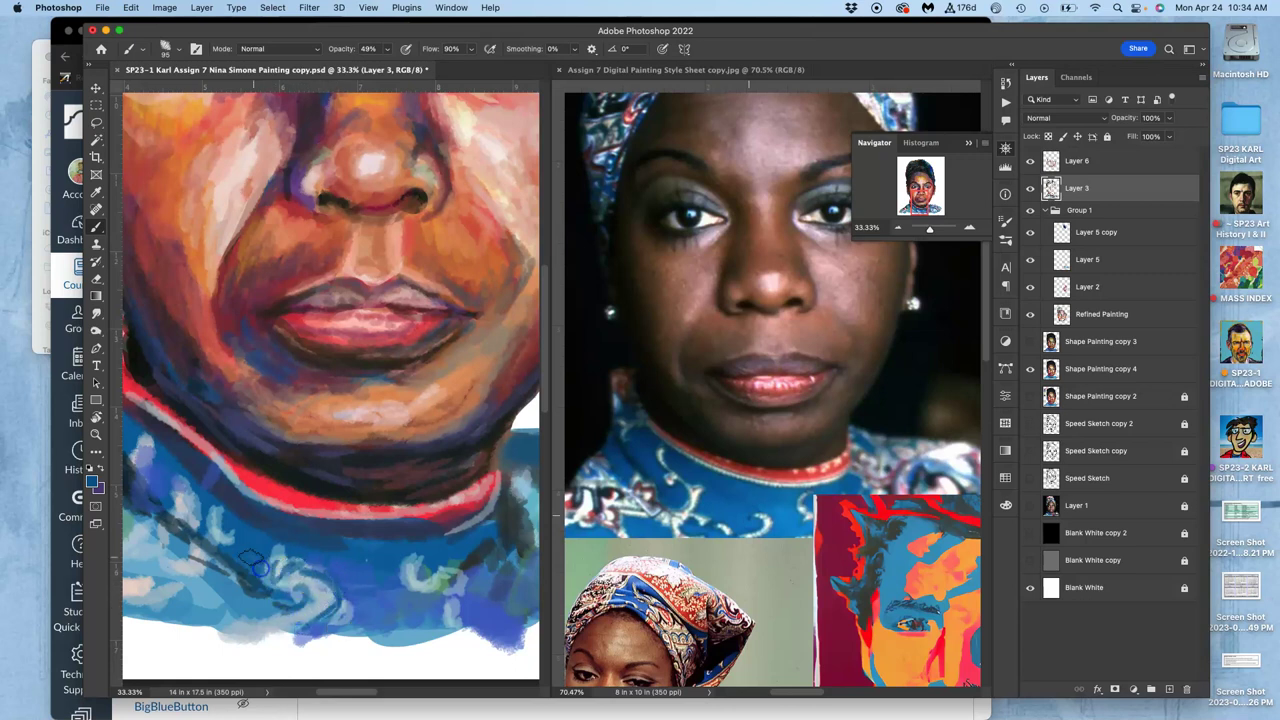
left_click(203, 544, "alt")
mouse_move(190, 518)
left_mouse_down()
mouse_move(162, 519)
mouse_move(186, 512)
left_mouse_up()
Sample white and light blue, and brush pale pattern highlights onto both sides of the garment front below the collar
left_click(182, 470, "alt")
left_click(523, 422, "alt")
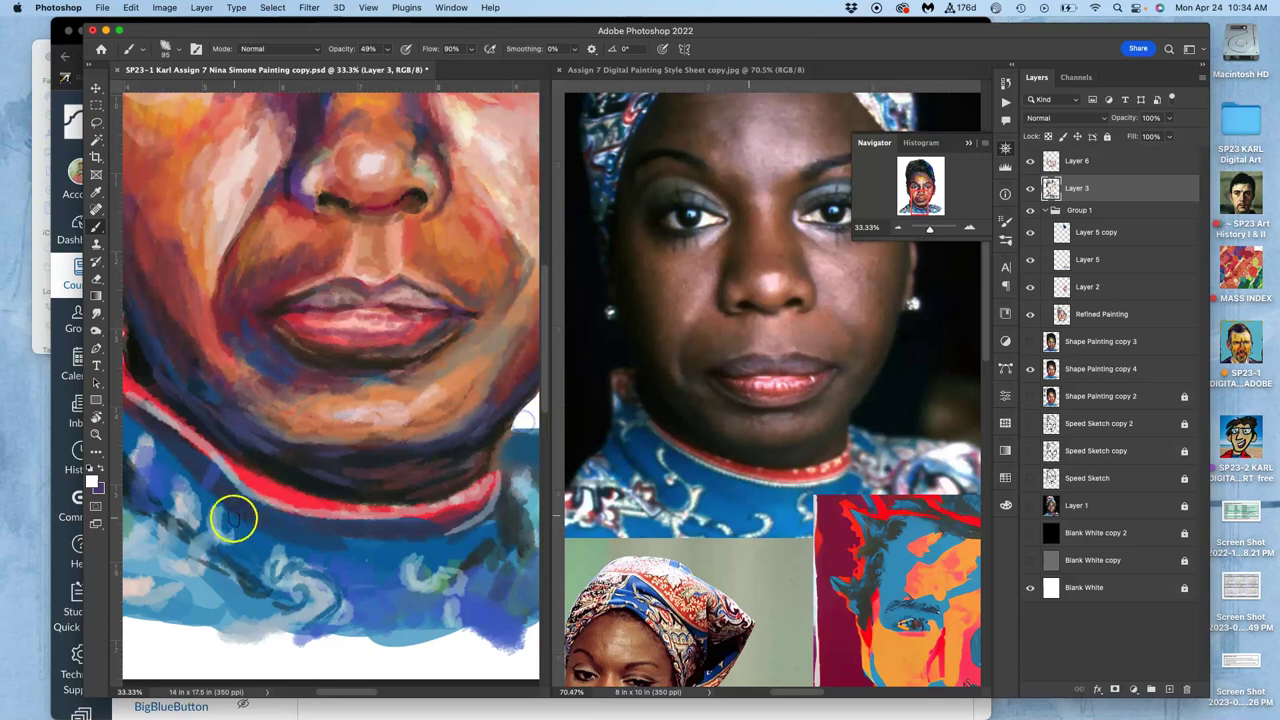
mouse_move(207, 553)
left_mouse_down()
mouse_move(179, 524)
mouse_move(192, 508)
mouse_move(183, 466)
mouse_move(165, 466)
mouse_move(175, 497)
left_mouse_up()
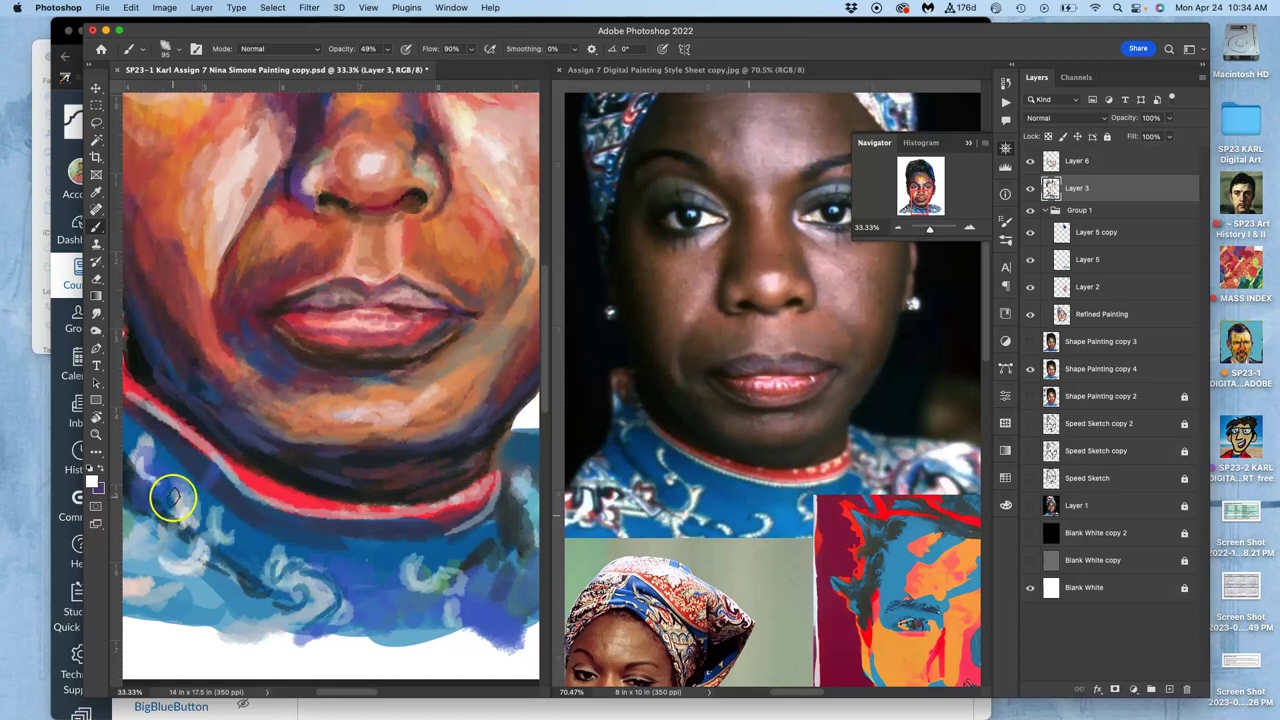
left_click_drag(427, 558, 410, 598)
mouse_move(428, 544)
left_mouse_down()
mouse_move(414, 590)
mouse_move(374, 609)
mouse_move(286, 586)
mouse_move(316, 592)
mouse_move(306, 606)
mouse_move(346, 606)
mouse_move(351, 587)
mouse_move(411, 600)
mouse_move(414, 580)
mouse_move(428, 632)
mouse_move(434, 561)
left_mouse_up()
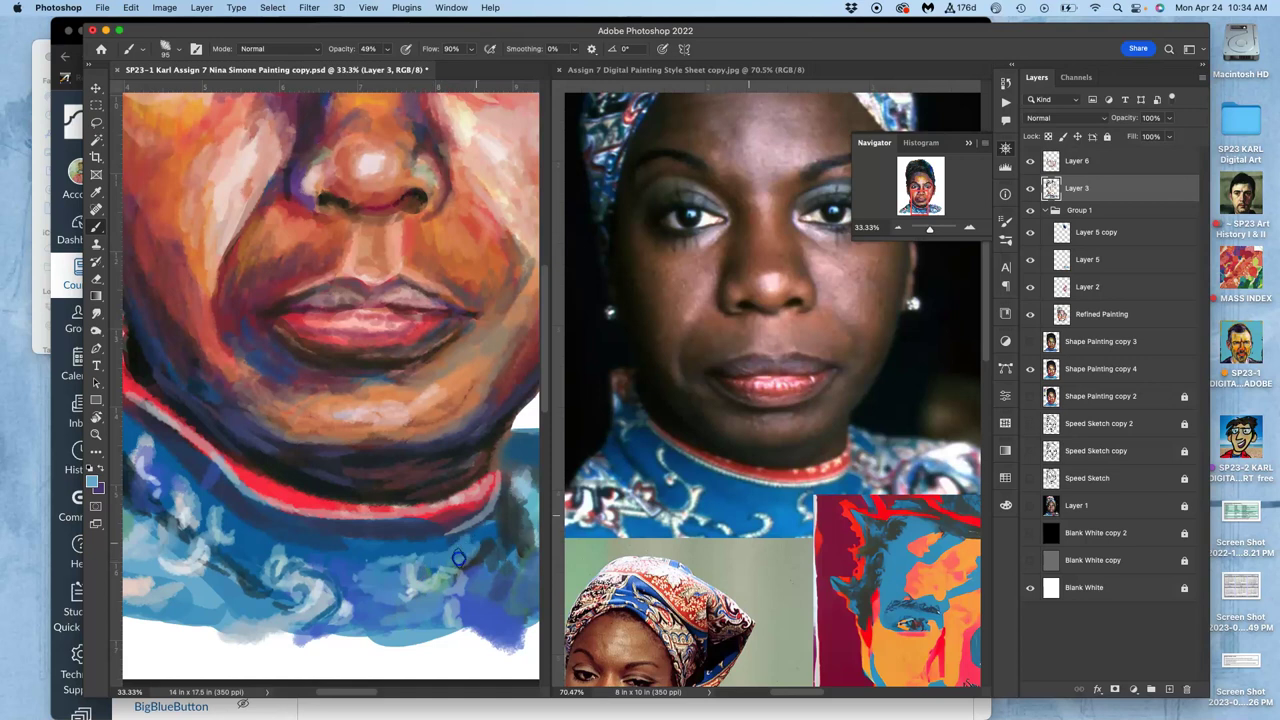
Sample lavender, orange and blue tones, and dab them into the pattern on the shoulder below the pearl earring and jaw
scroll(493, 592, "right", 5)
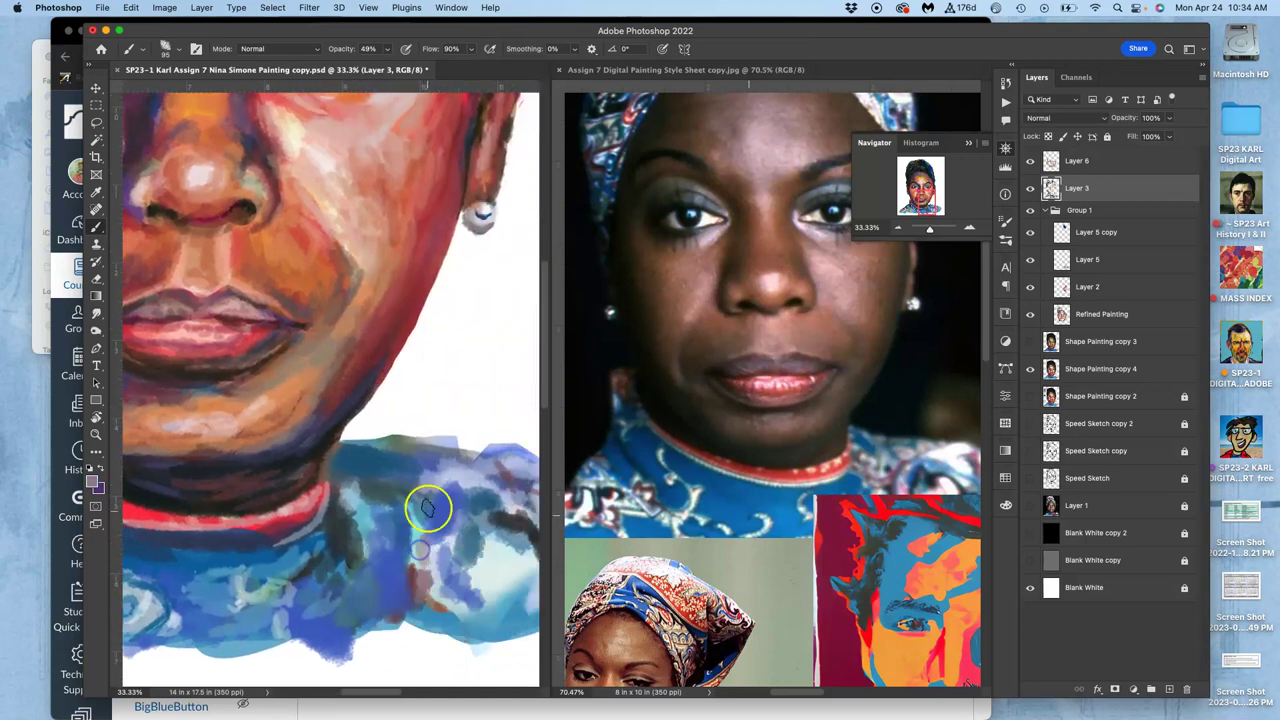
left_click(281, 388, "alt")
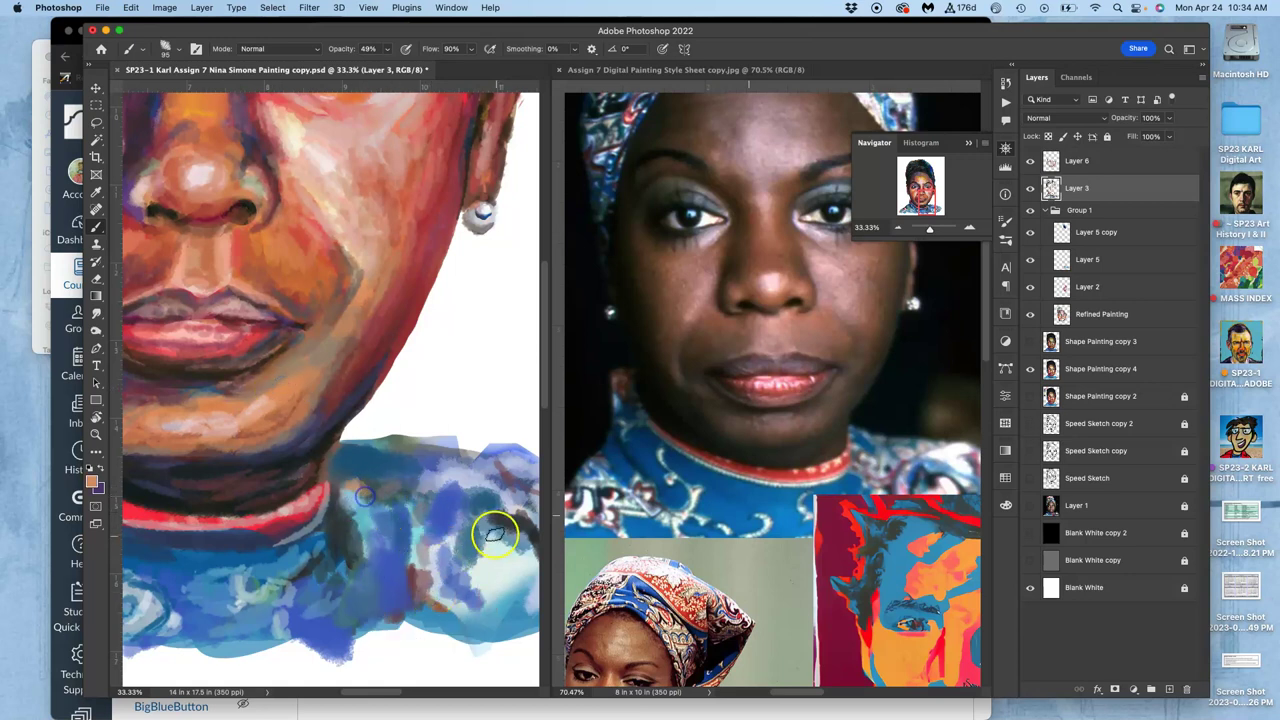
scroll(349, 509, "right", 4)
mouse_move(409, 492)
left_mouse_down()
mouse_move(378, 488)
mouse_move(400, 502)
mouse_move(399, 527)
left_mouse_up()
left_click(477, 506, "alt")
left_click(375, 562, "alt")
left_click(391, 567, "alt")
left_click(245, 595)
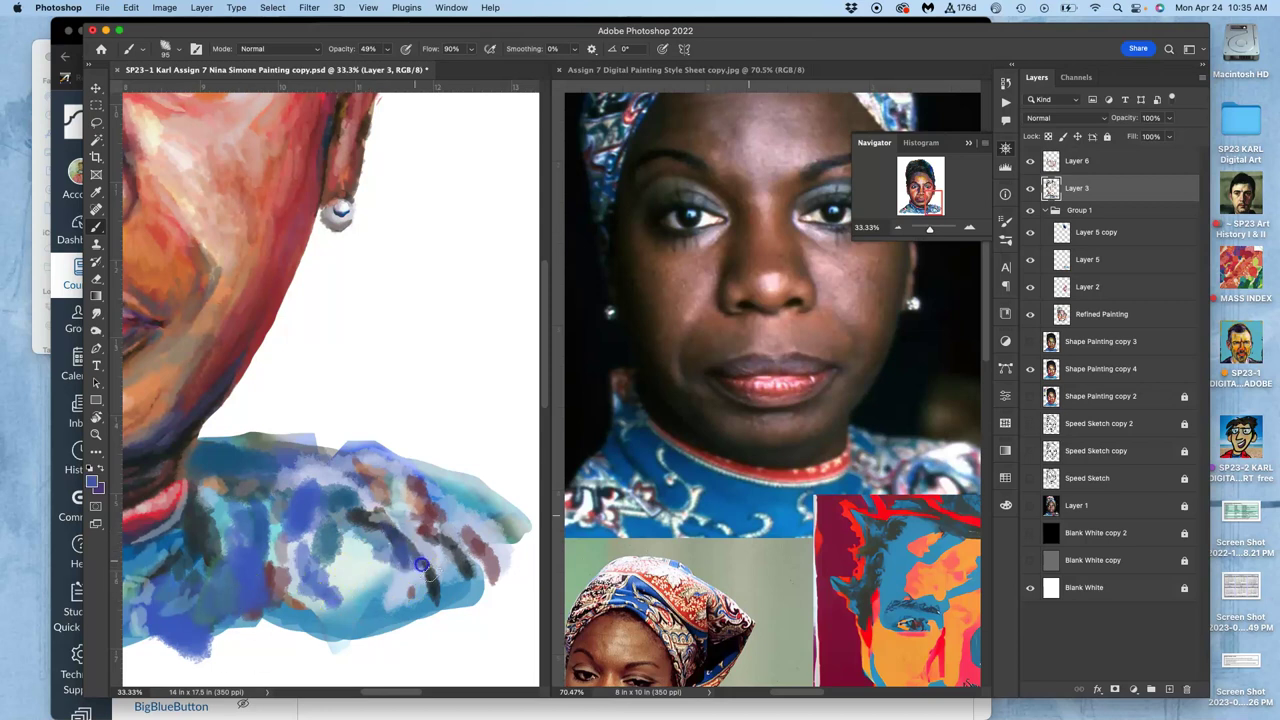
Break up the dark and brown patches on that shoulder's outer part with blue and light blue strokes
left_click(484, 534)
left_click(239, 549, "alt")
left_click(374, 619, "alt")
left_click_drag(504, 556, 484, 546)
left_click(477, 518, "alt")
left_click(449, 535)
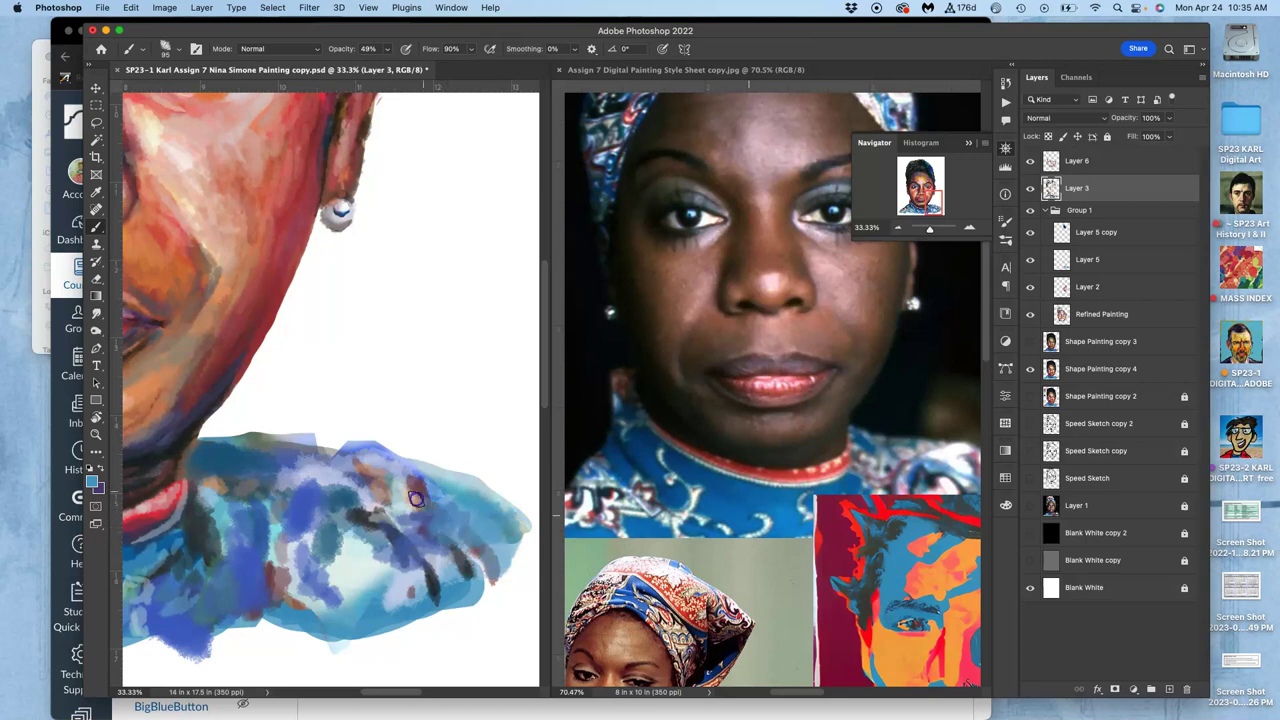
Paint blue and lavender strokes on the opposite shoulder beside the collar, sampling colors from the garment
left_click_drag(324, 540, 526, 511)
mouse_move(178, 547)
left_mouse_down()
mouse_move(331, 537)
mouse_move(487, 458)
left_mouse_up()
left_click_drag(310, 434, 369, 437)
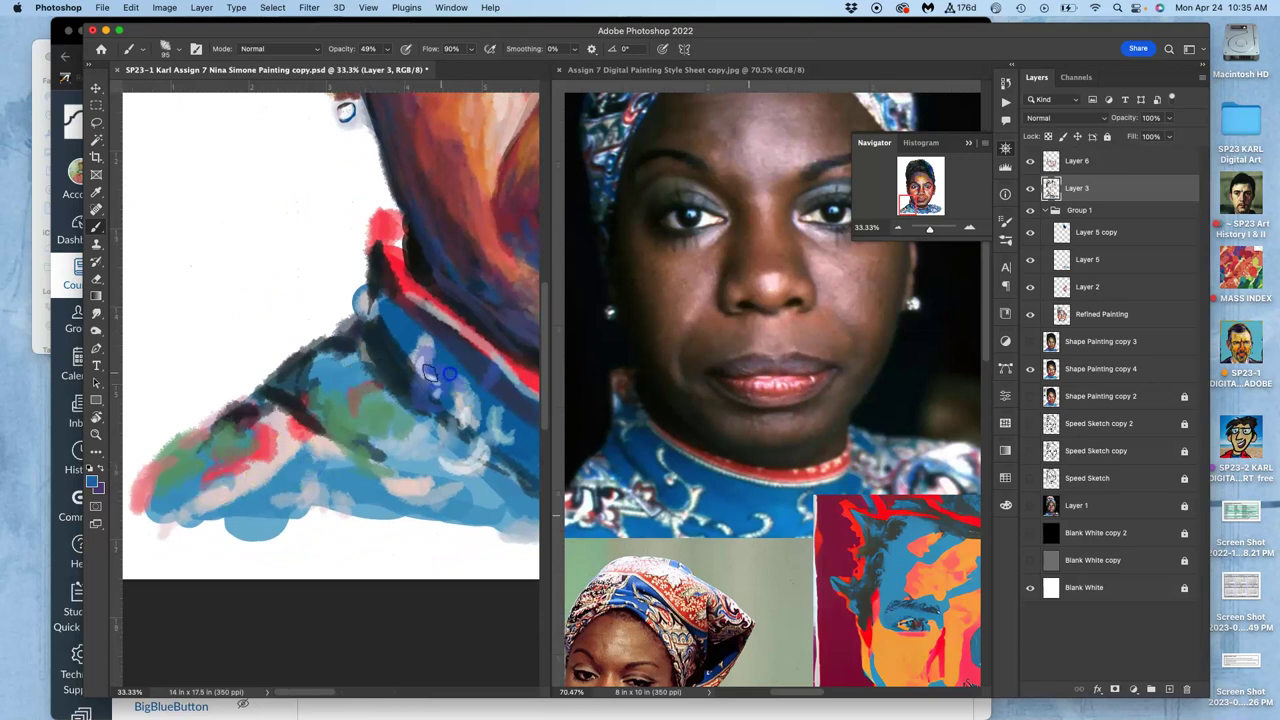
left_click(370, 428, "alt")
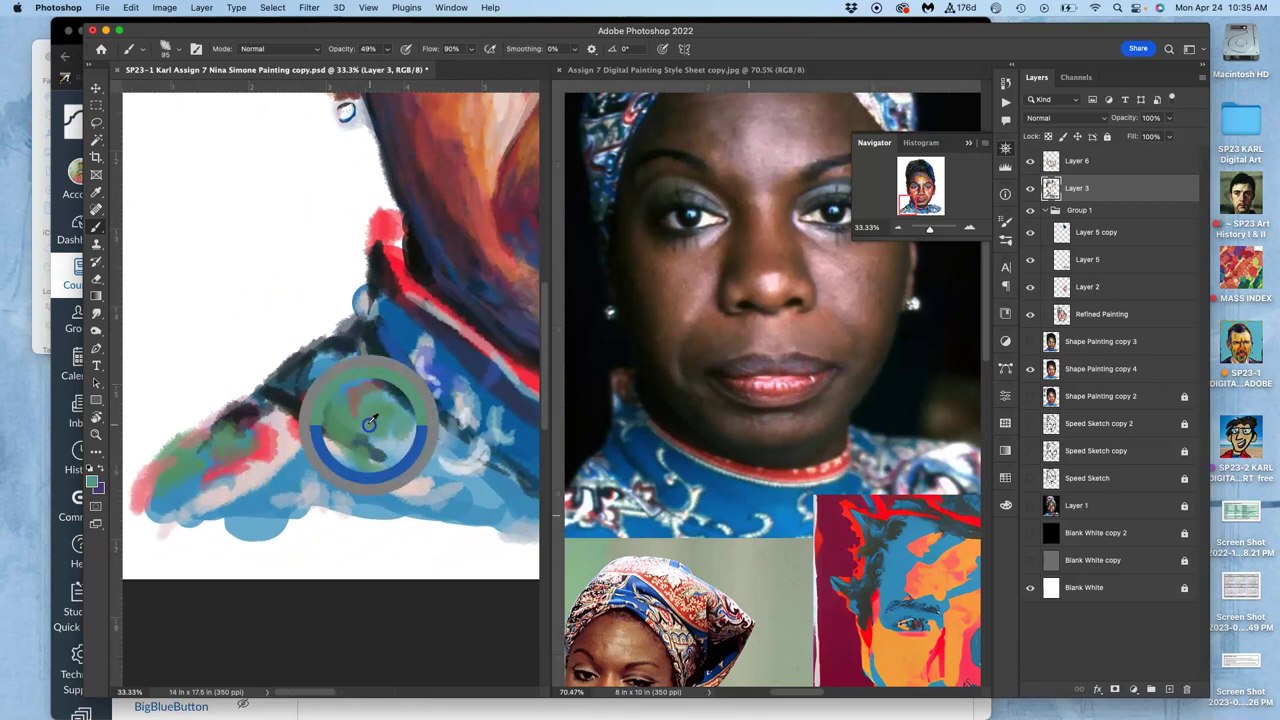
left_click_drag(414, 343, 412, 380)
left_click(488, 419, "alt")
left_click(371, 403, "alt")
left_click(379, 324, "alt")
left_click(372, 300)
Add green, pale and reddish strokes to the floral pattern across the middle and lower edge of this shoulder
mouse_move(362, 438)
left_mouse_down()
mouse_move(354, 426)
mouse_move(286, 436)
left_mouse_up()
left_click(296, 386)
left_click(336, 406, "alt")
left_click(308, 480)
left_click(373, 494)
left_click(268, 446, "alt")
left_click_drag(348, 496, 388, 501)
Paint dark blue folds near the chest and brighter blue strokes through the floral pattern on the same shoulder
left_click(470, 360, "alt")
mouse_move(420, 460)
left_mouse_down()
mouse_move(450, 488)
mouse_move(463, 479)
left_mouse_up()
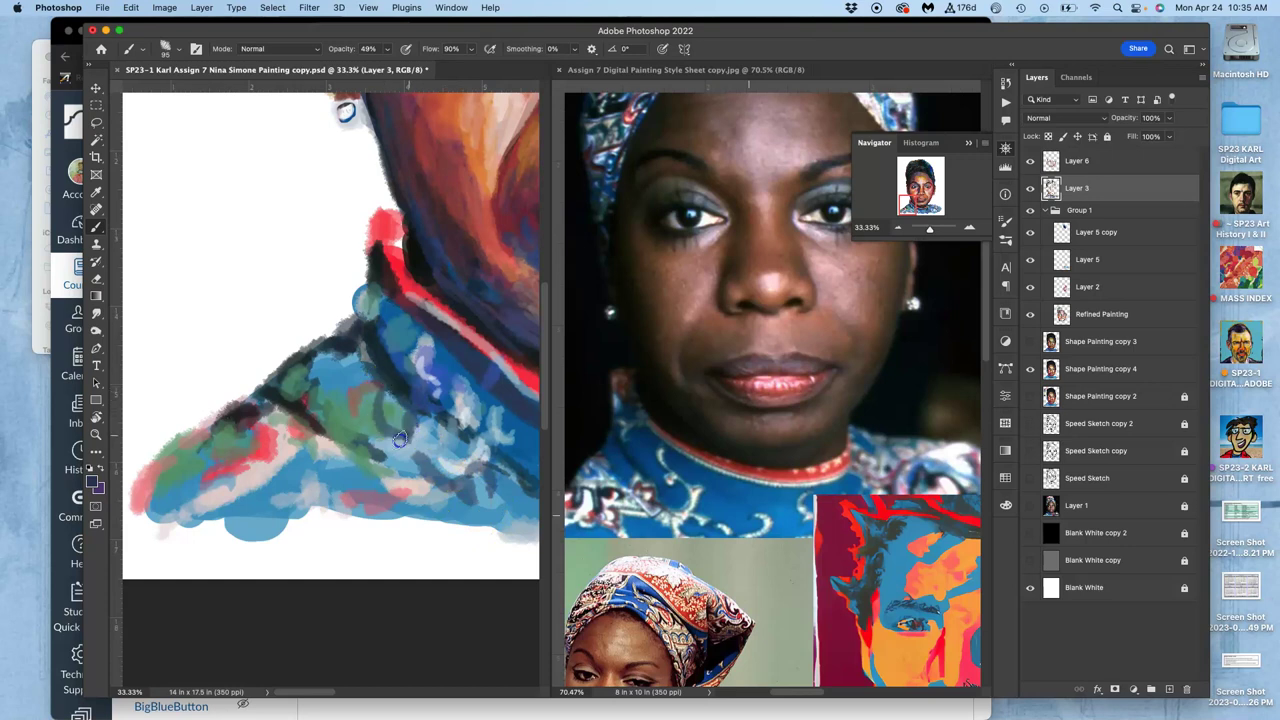
left_click_drag(349, 443, 358, 449)
left_click(451, 382, "alt")
left_click_drag(352, 380, 344, 382)
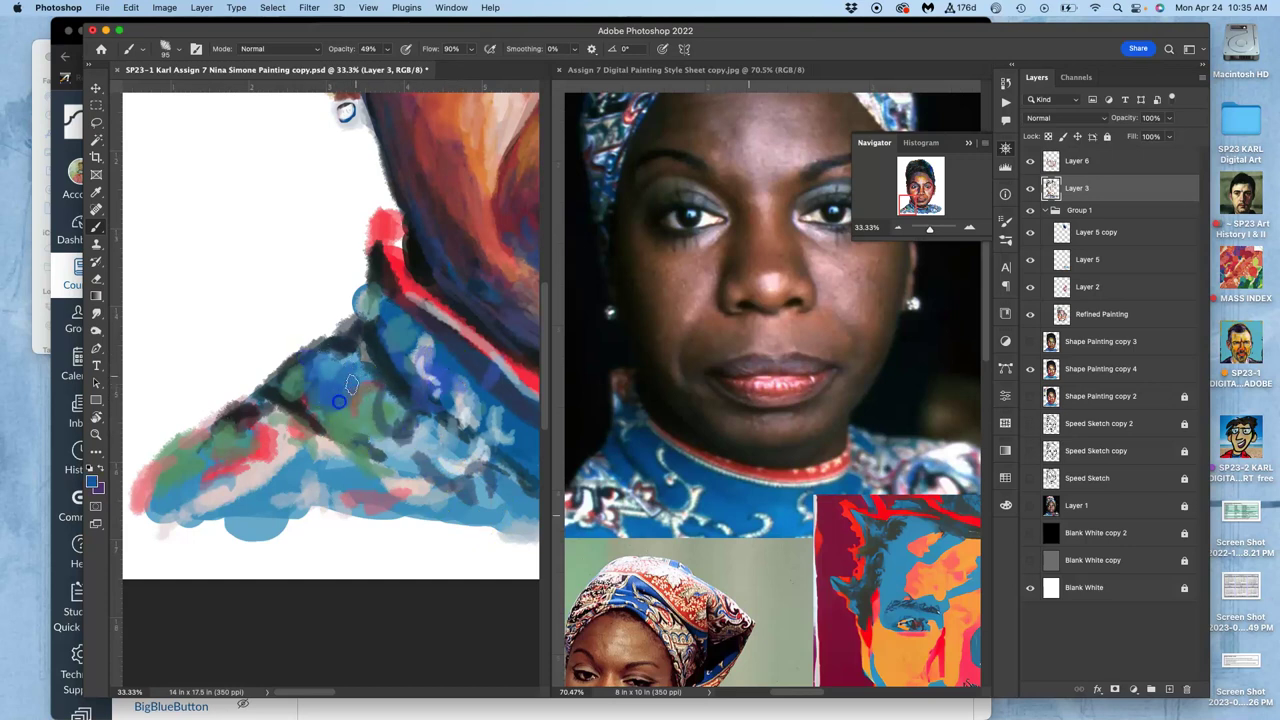
mouse_move(276, 416)
left_mouse_down()
mouse_move(238, 530)
mouse_move(201, 492)
mouse_move(180, 508)
mouse_move(222, 470)
mouse_move(253, 505)
left_mouse_up()
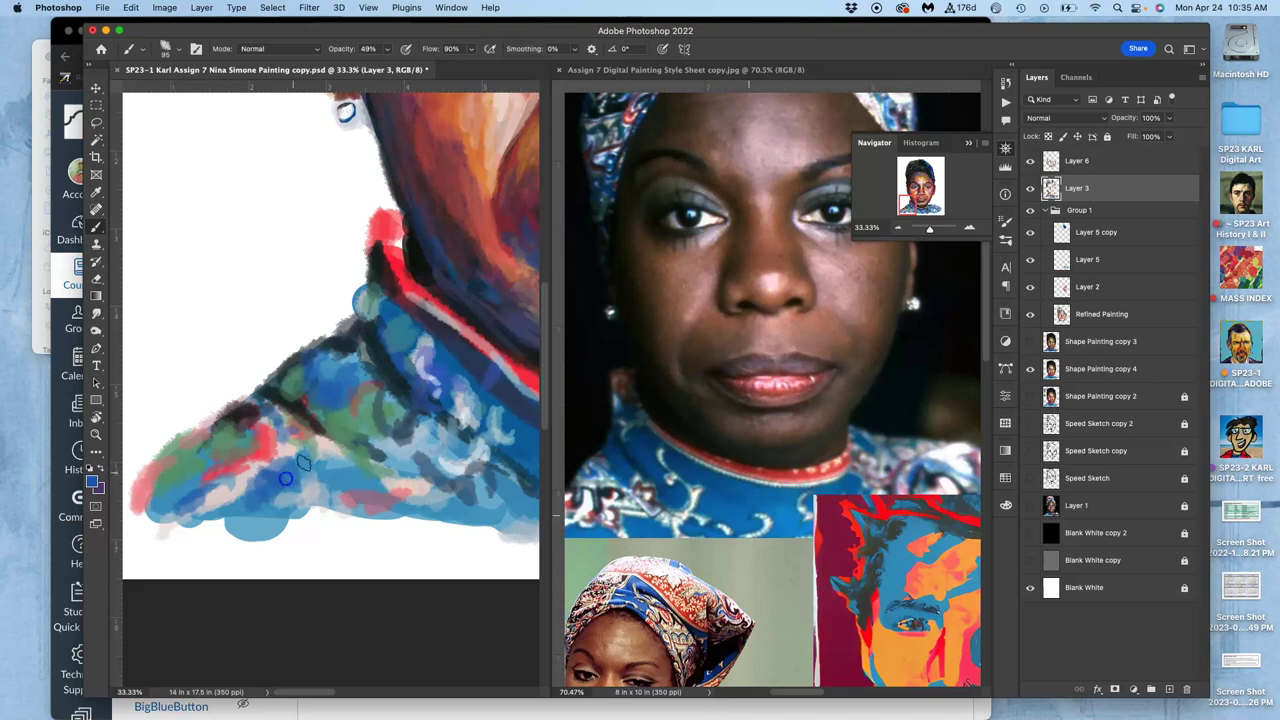
Brush blue into the garment's lower chest area and sampled teal-blue strokes beside the dark fold near the collar
scroll(420, 457, "right", 5)
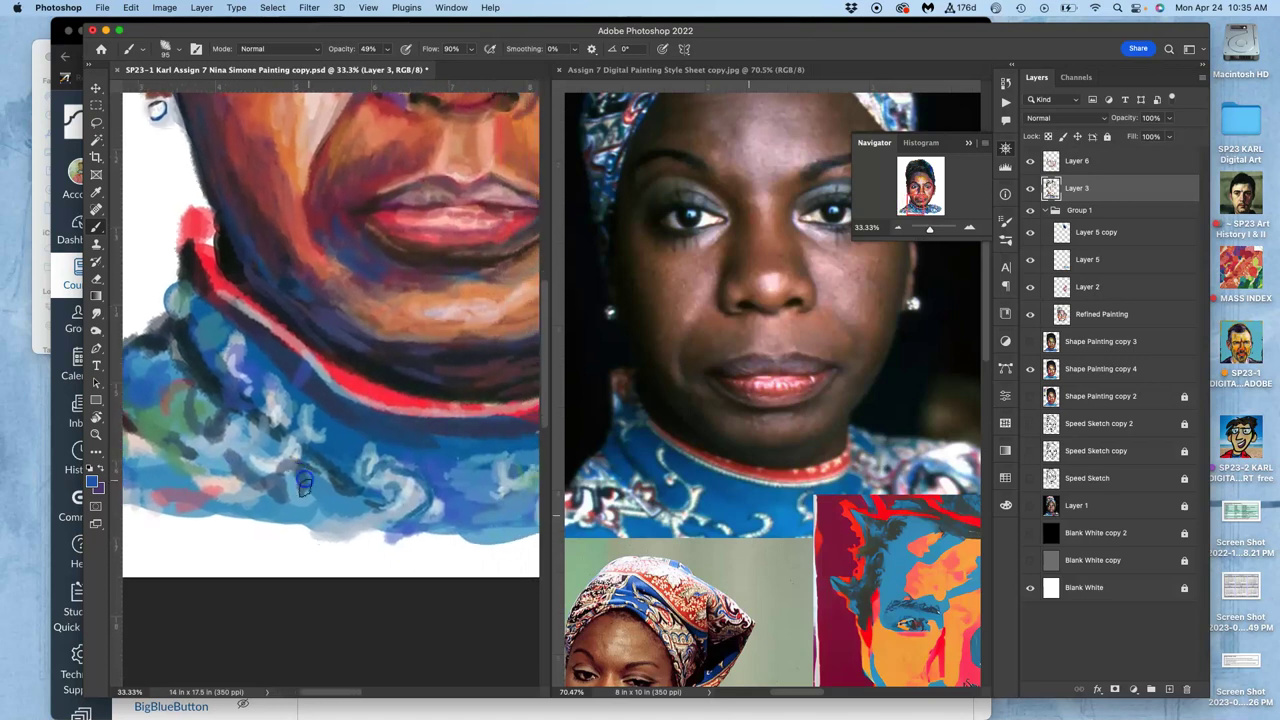
mouse_move(286, 496)
left_mouse_down()
mouse_move(343, 471)
mouse_move(357, 493)
left_mouse_up()
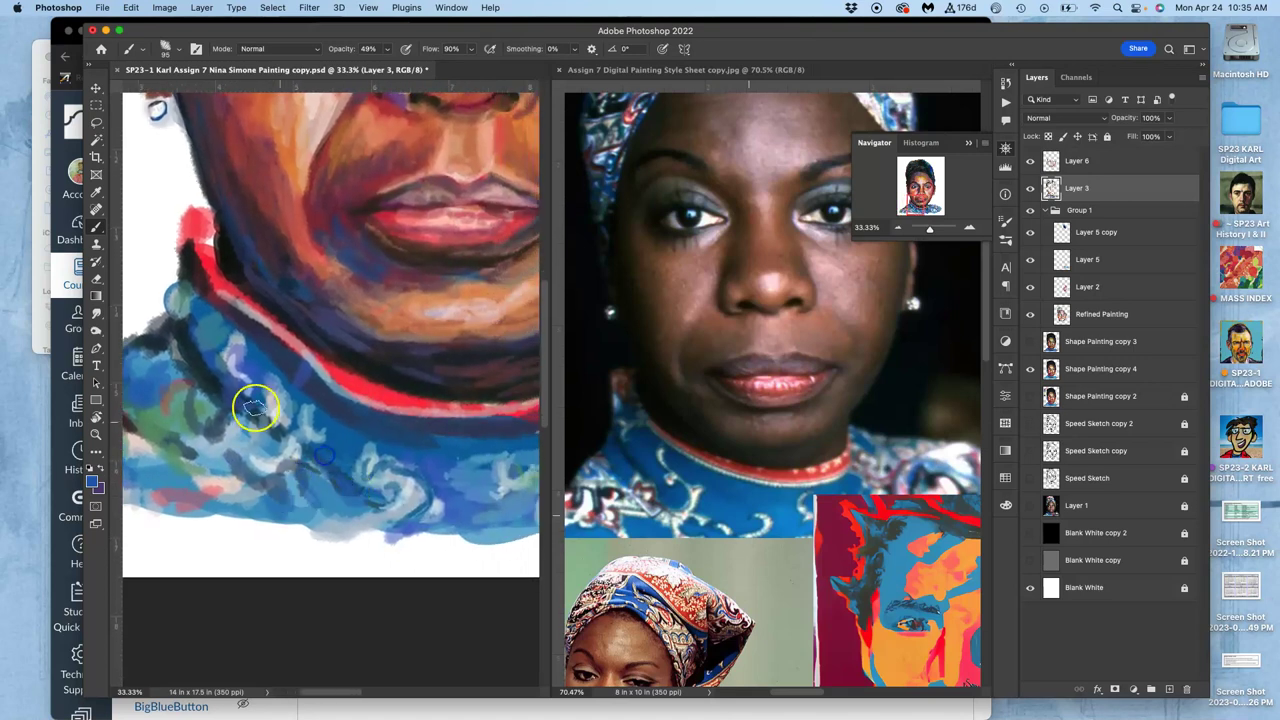
left_click(217, 338, "alt")
mouse_move(204, 351)
left_mouse_down()
mouse_move(203, 321)
mouse_move(210, 370)
left_mouse_up()
Sample teal from the garment and blend it across the front below the collar toward the far shoulder
scroll(353, 513, "right", 3)
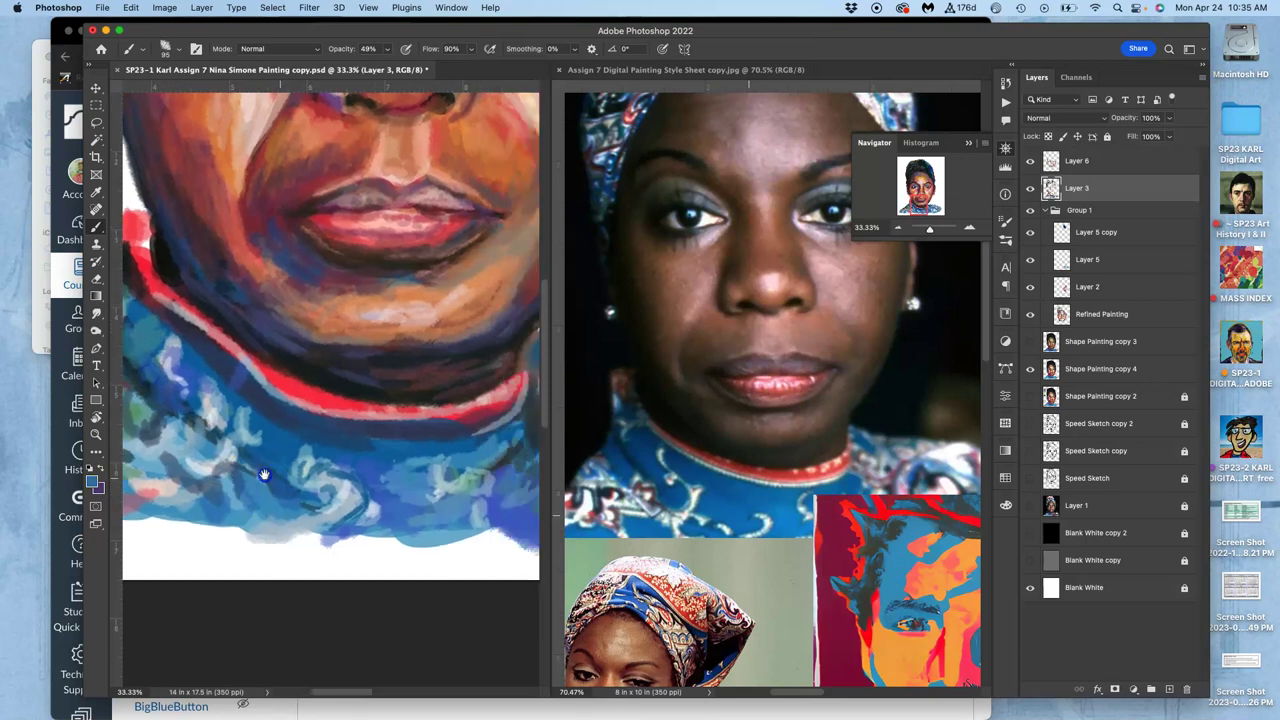
scroll(320, 480, "down", 1)
left_click(275, 466, "alt")
left_click_drag(346, 433, 359, 431)
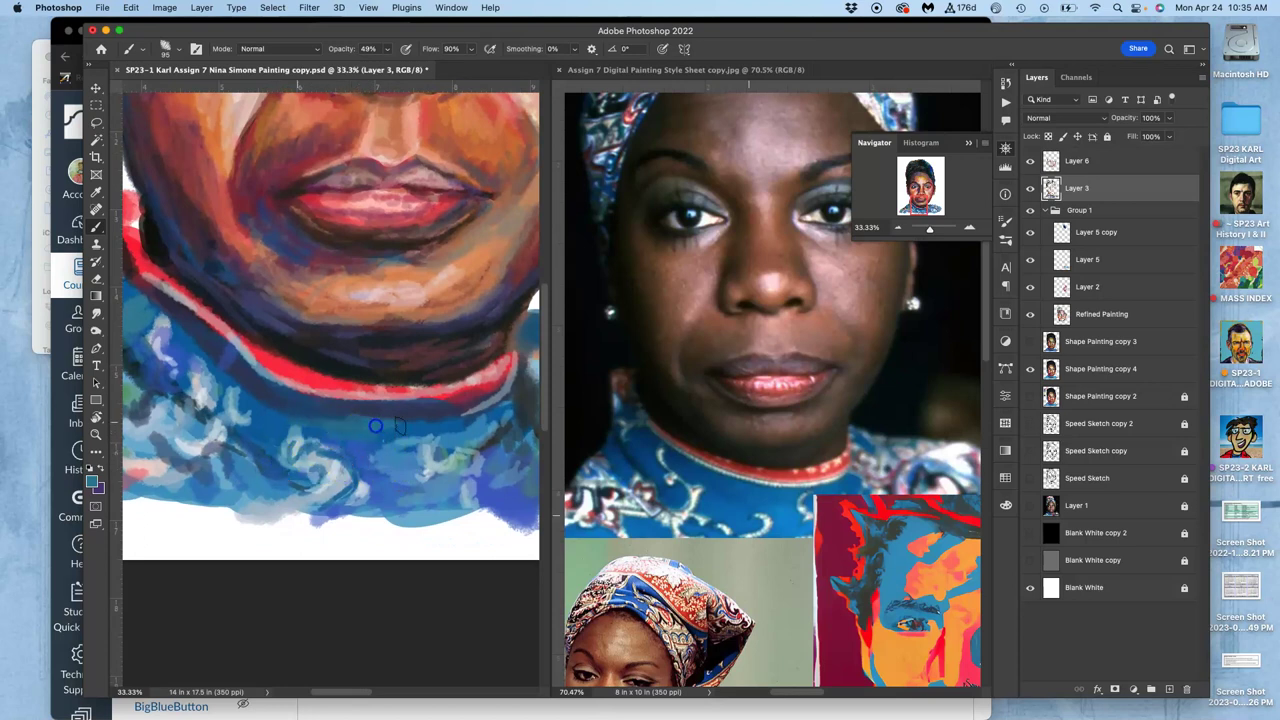
left_click_drag(466, 437, 313, 451)
mouse_move(406, 415)
left_mouse_down()
mouse_move(395, 380)
mouse_move(409, 446)
left_mouse_up()
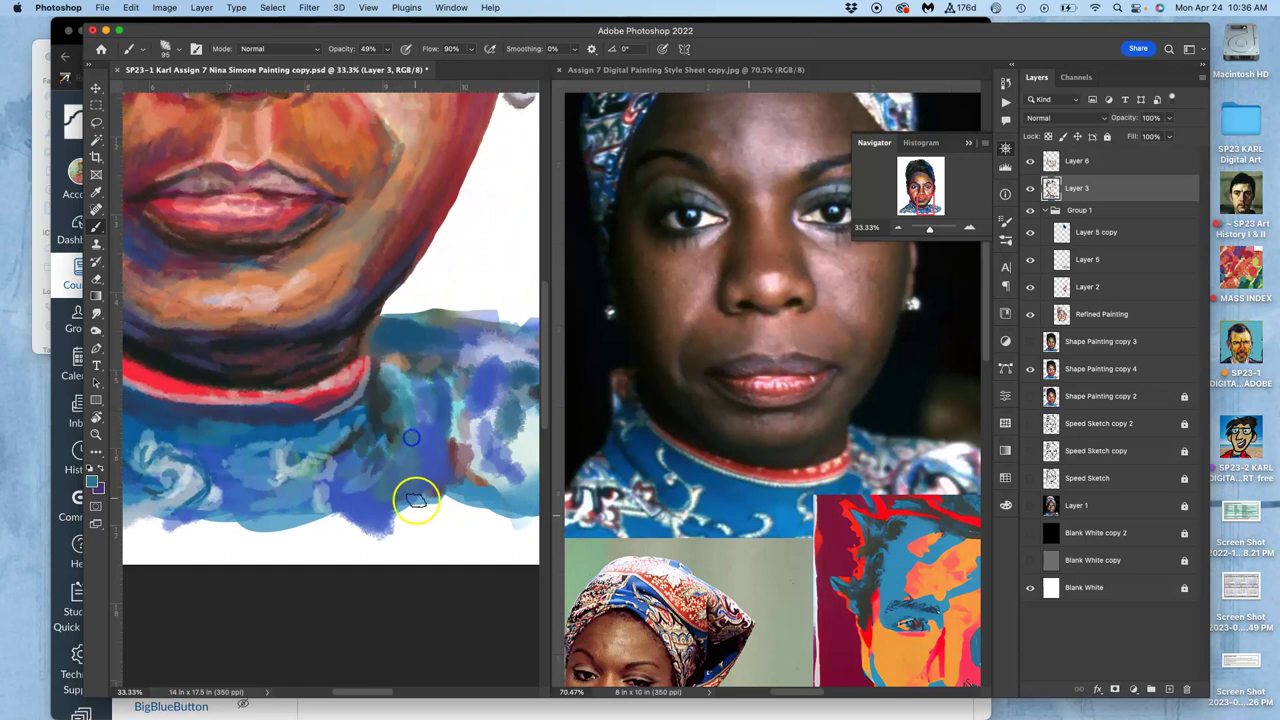
Add pale whitish highlights to the patterned shoulder below the jaw, and sample white from the background
mouse_move(512, 420)
left_mouse_down()
mouse_move(403, 435)
mouse_move(368, 455)
mouse_move(350, 402)
mouse_move(402, 463)
left_mouse_up()
left_click(436, 454, "alt")
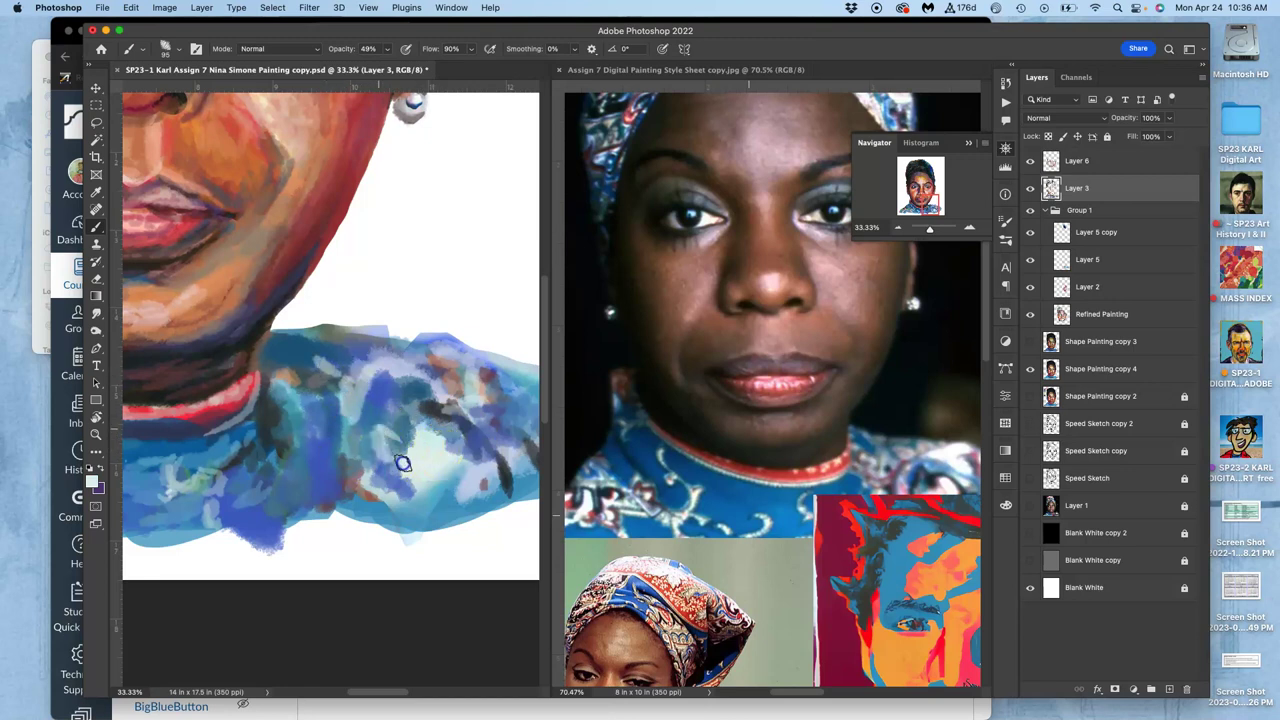
mouse_move(527, 435)
left_mouse_down()
mouse_move(412, 450)
mouse_move(380, 429)
mouse_move(545, 433)
left_mouse_up()
left_click(362, 437)
left_click_drag(288, 335, 381, 329)
left_click(242, 513, "alt")
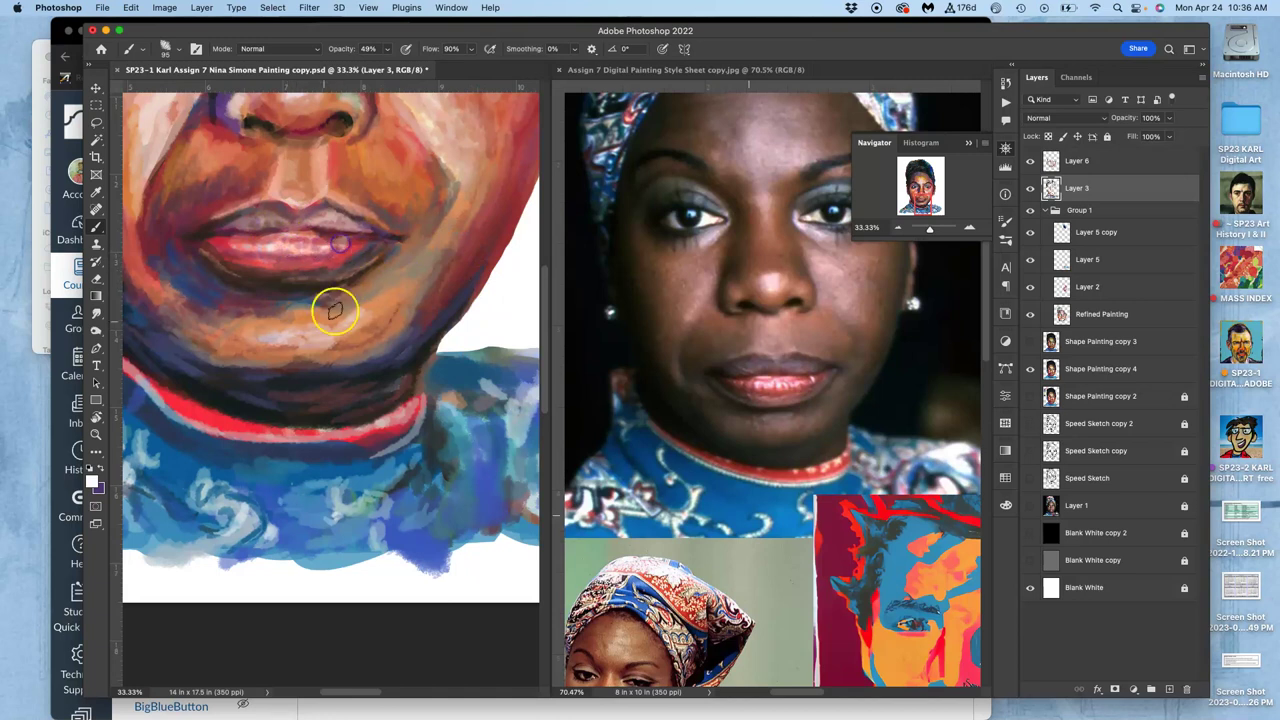
Paint small white highlights in the pupils and whites of both eyes
left_click_drag(325, 233, 368, 356)
mouse_move(309, 197)
left_mouse_down()
mouse_move(320, 216)
mouse_move(363, 229)
left_mouse_up()
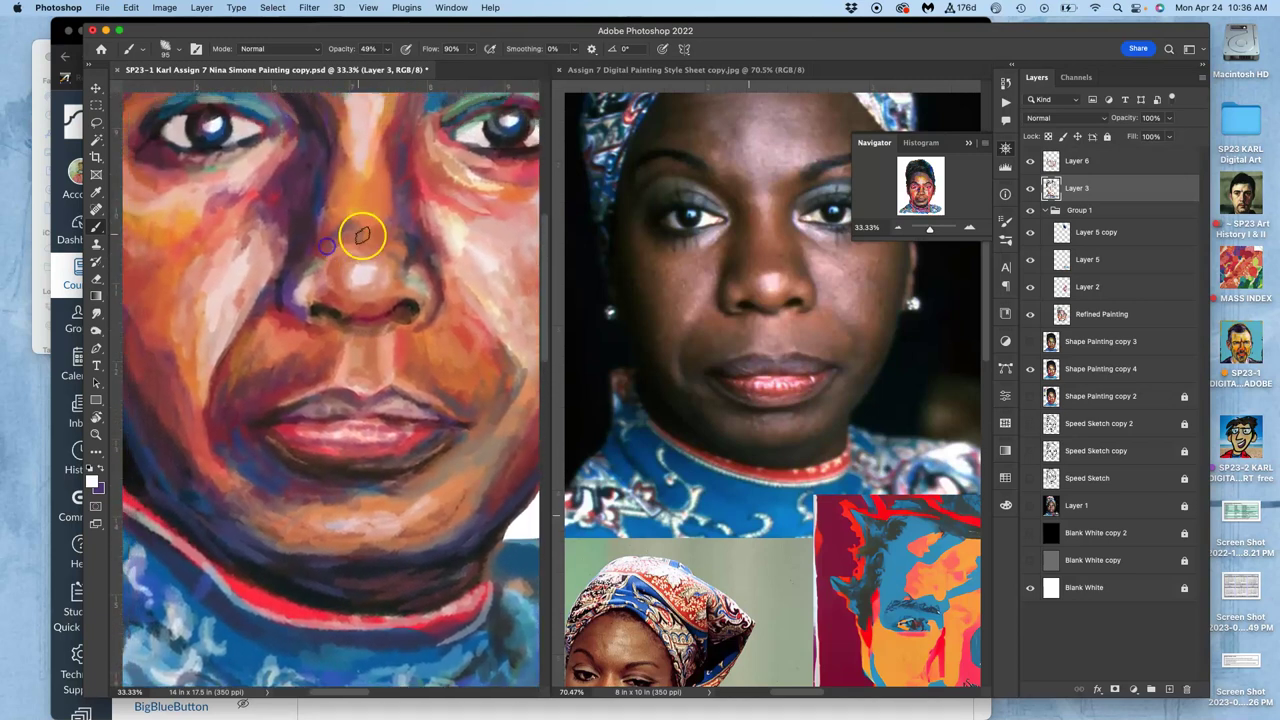
left_click_drag(224, 122, 210, 122)
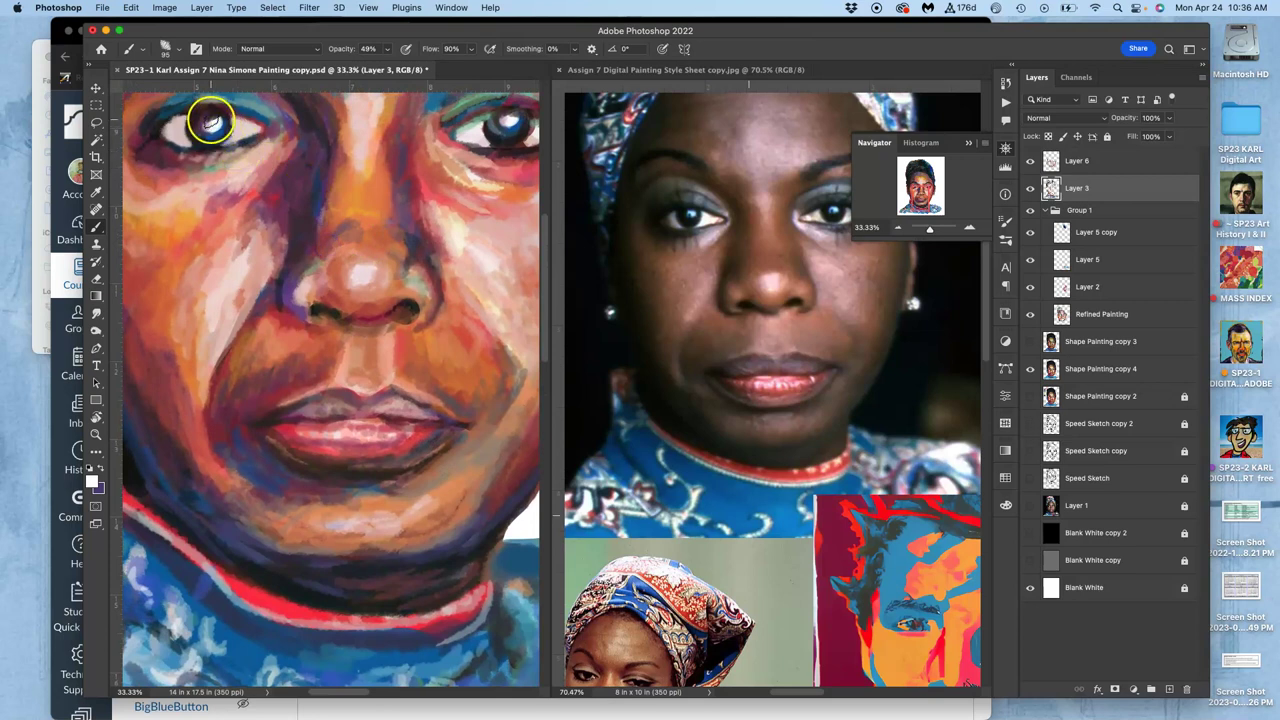
left_click(207, 157)
left_click_drag(222, 170, 235, 127)
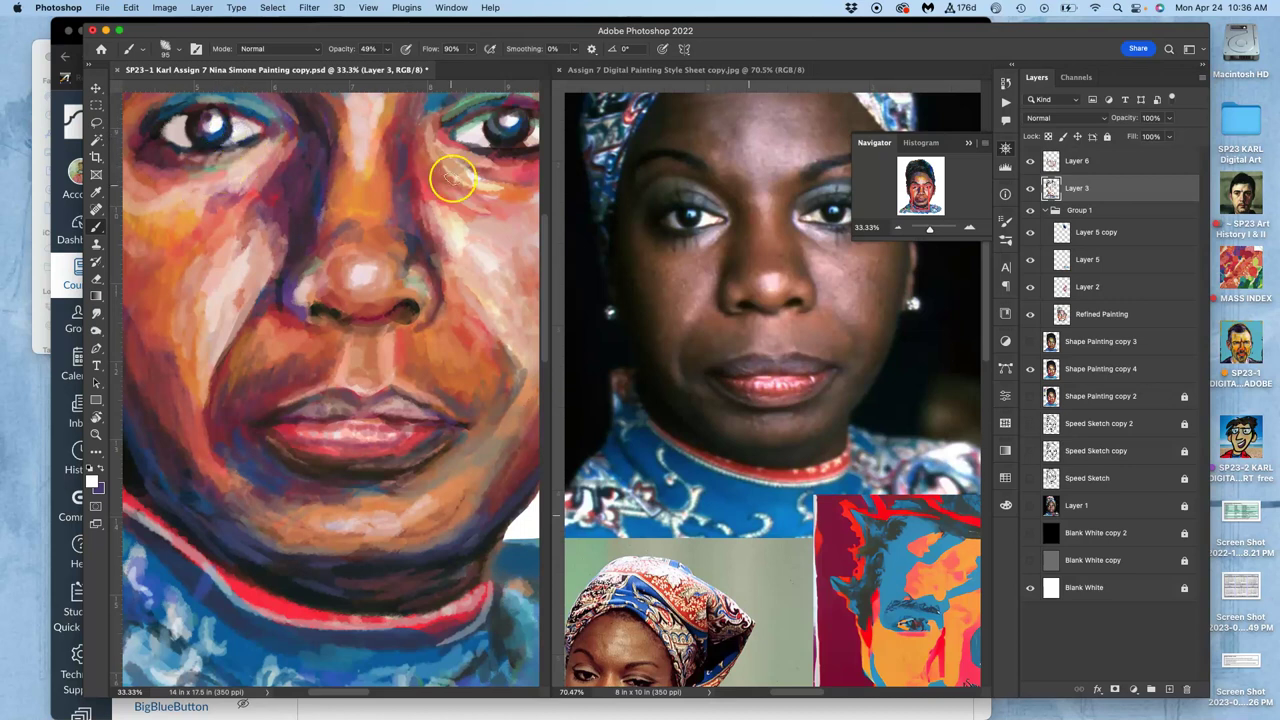
mouse_move(479, 138)
left_mouse_down()
mouse_move(410, 158)
mouse_move(446, 139)
left_mouse_up()
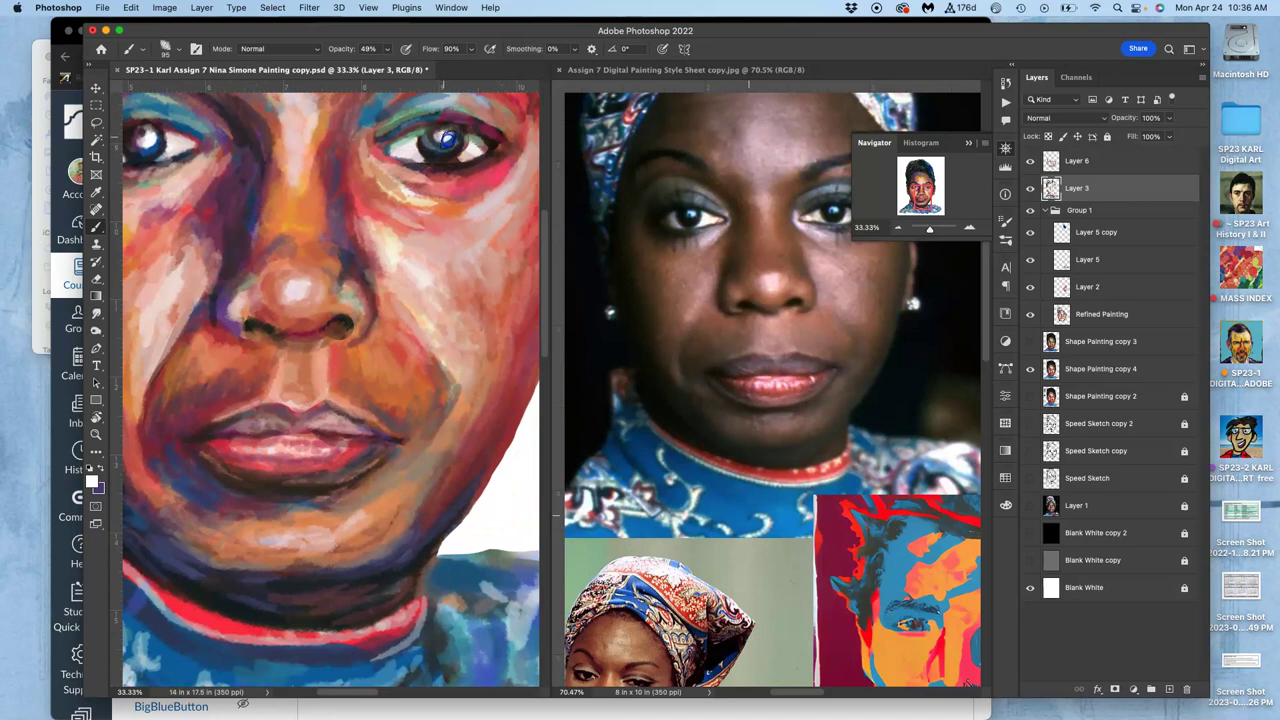
mouse_move(436, 162)
left_mouse_down()
mouse_move(477, 145)
mouse_move(438, 175)
mouse_move(415, 140)
left_mouse_up()
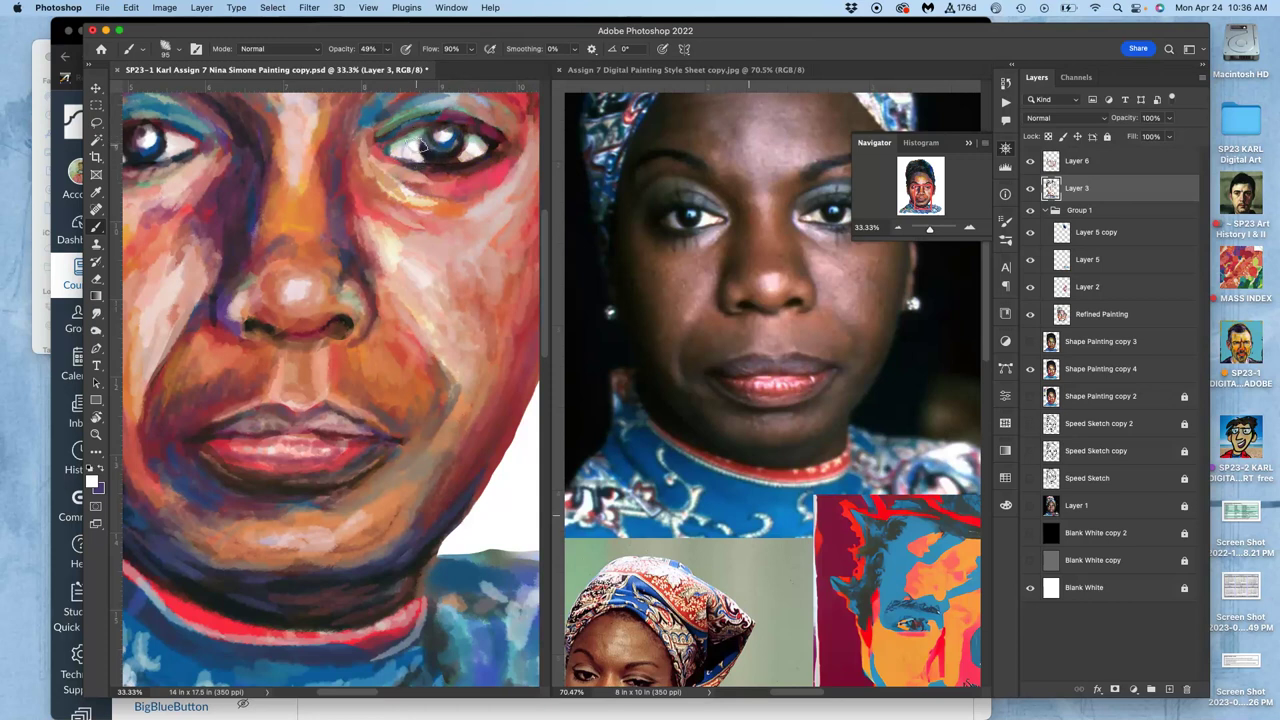
Sample pink and reddish-brown skin tones from the forehead and paint strokes above the eyebrow toward the temple
mouse_move(391, 229)
left_mouse_down()
mouse_move(369, 303)
mouse_move(406, 377)
left_mouse_up()
left_click_drag(369, 322, 428, 470)
mouse_move(366, 300)
left_mouse_down()
mouse_move(361, 354)
mouse_move(395, 328)
left_mouse_up()
left_click(357, 355, "alt")
left_click(360, 350, "alt")
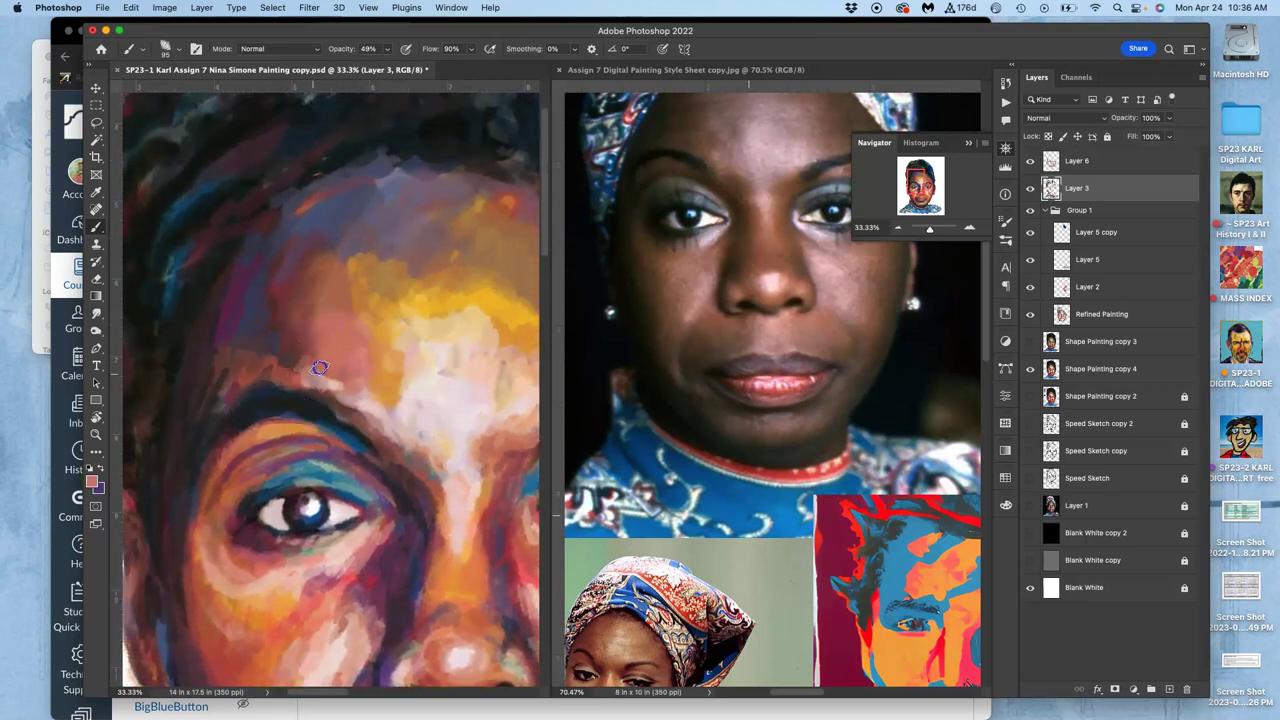
mouse_move(263, 350)
left_mouse_down()
mouse_move(296, 371)
mouse_move(318, 343)
mouse_move(271, 344)
left_mouse_up()
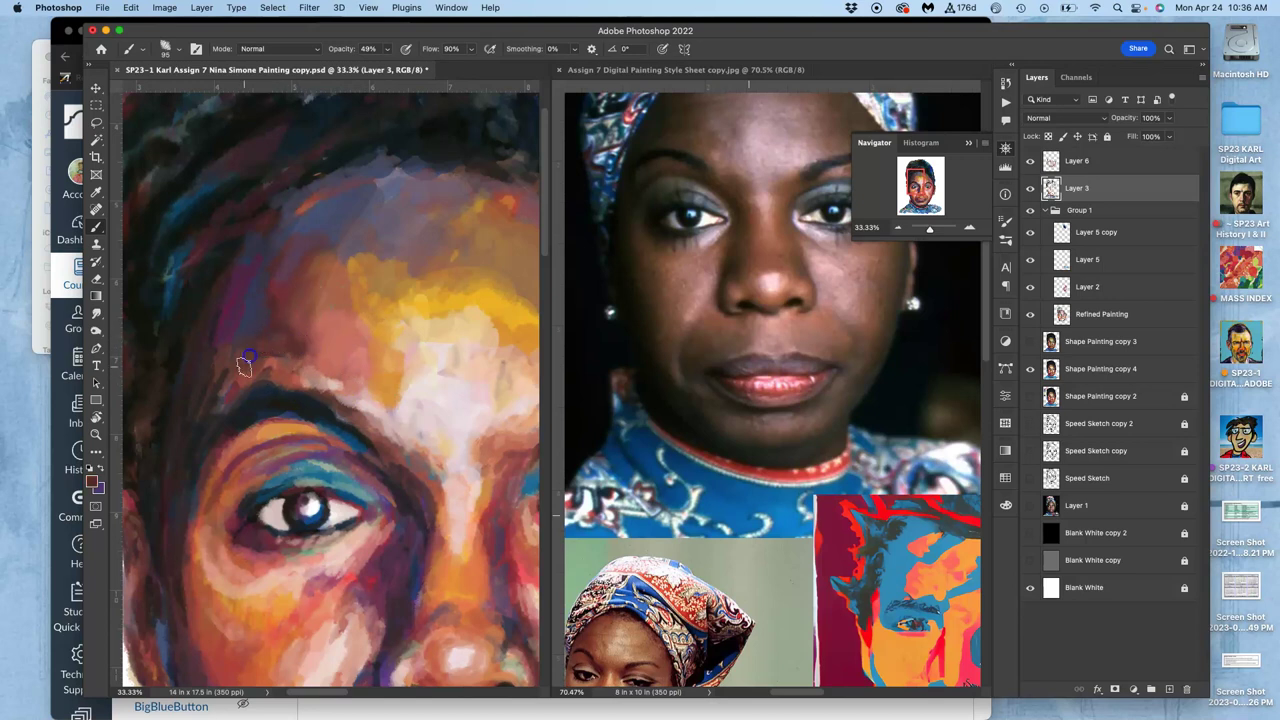
Sample dark tones from the hair and blend them across the crown with brush strokes
scroll(337, 271, "up", 5)
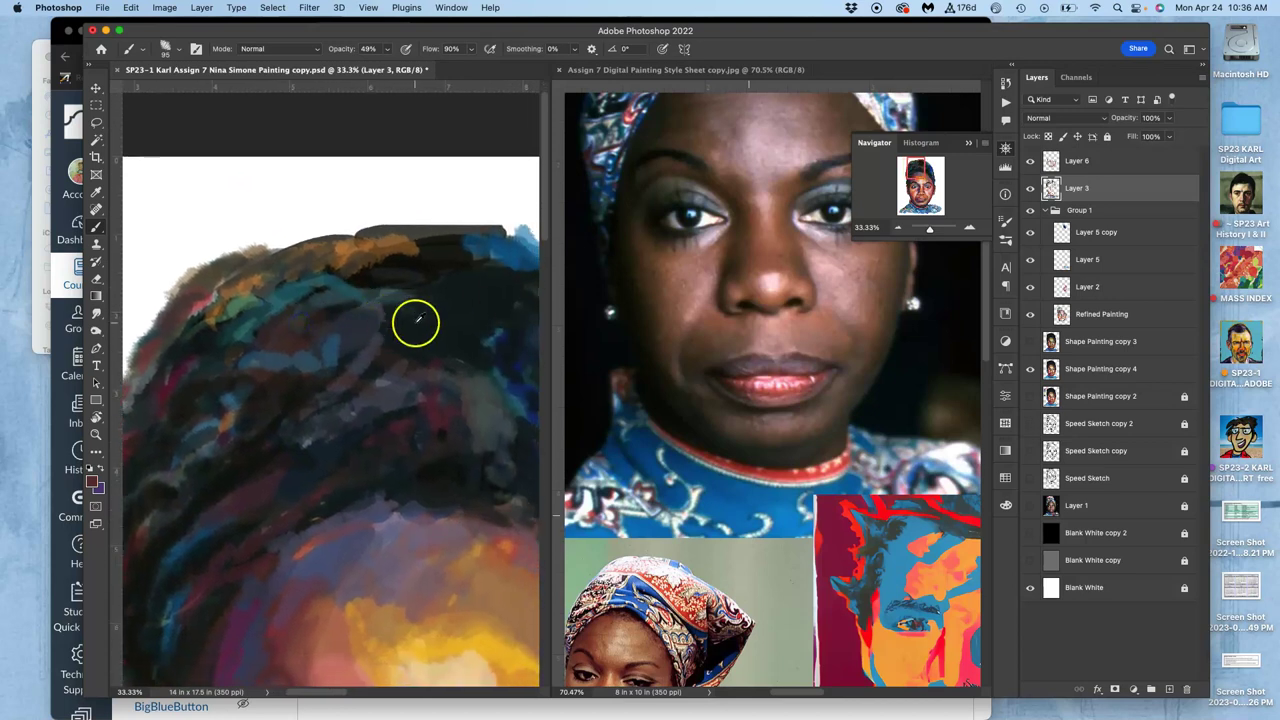
left_click(414, 271, "alt")
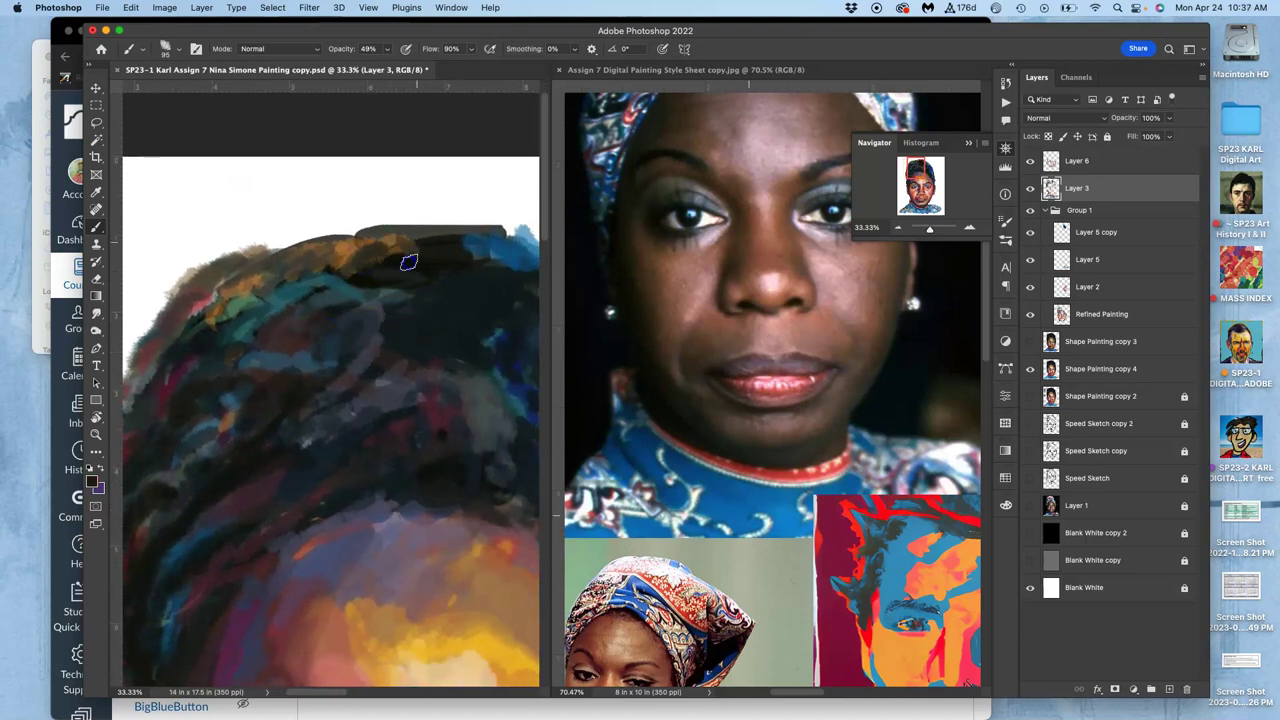
left_click(357, 314, "alt")
left_click(413, 337, "alt")
left_click_drag(384, 346, 198, 372)
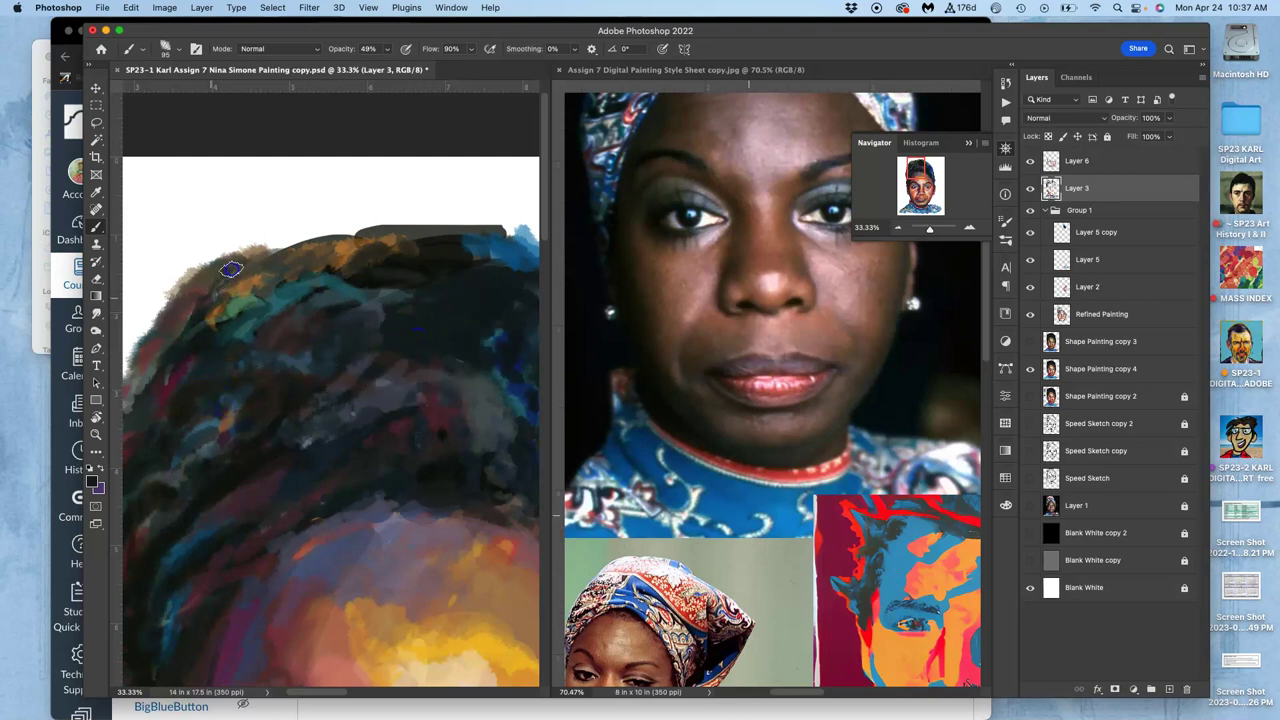
Sample navy from the blue hair patch and paint it along the upper outer edge of the hair toward the crown
left_click_drag(269, 374, 124, 332)
left_click(444, 296)
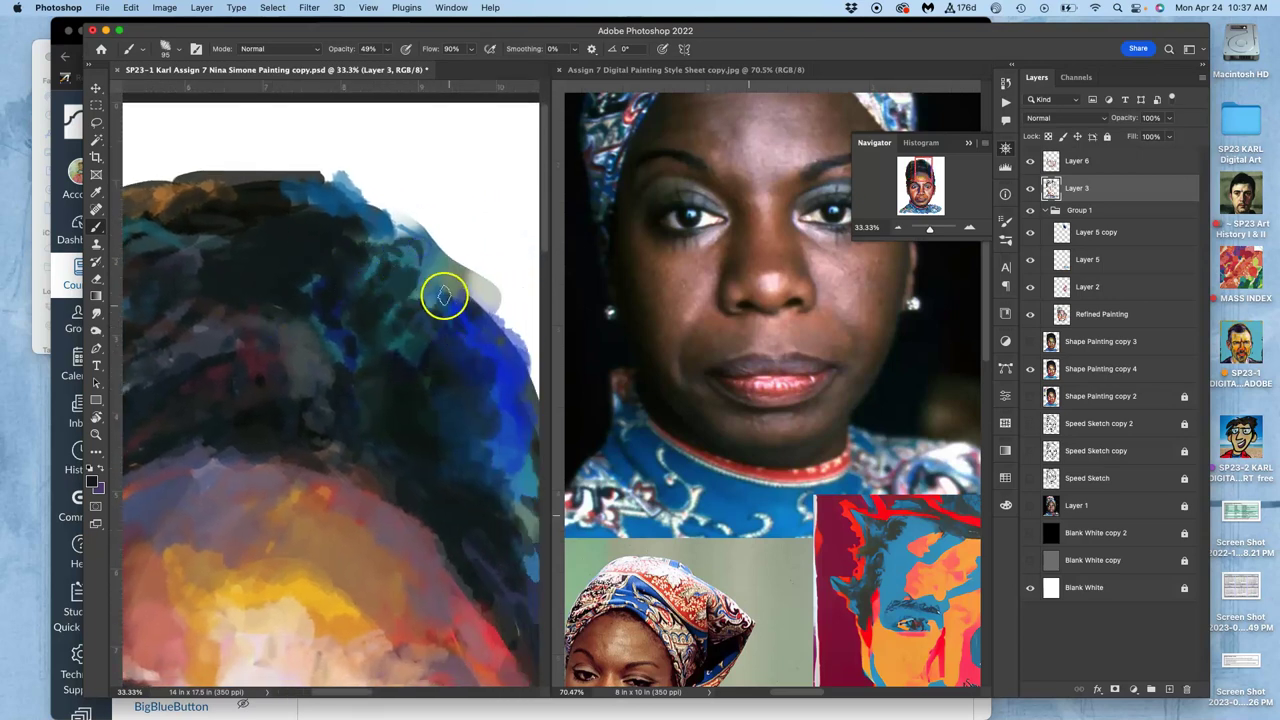
left_click_drag(458, 331, 495, 340)
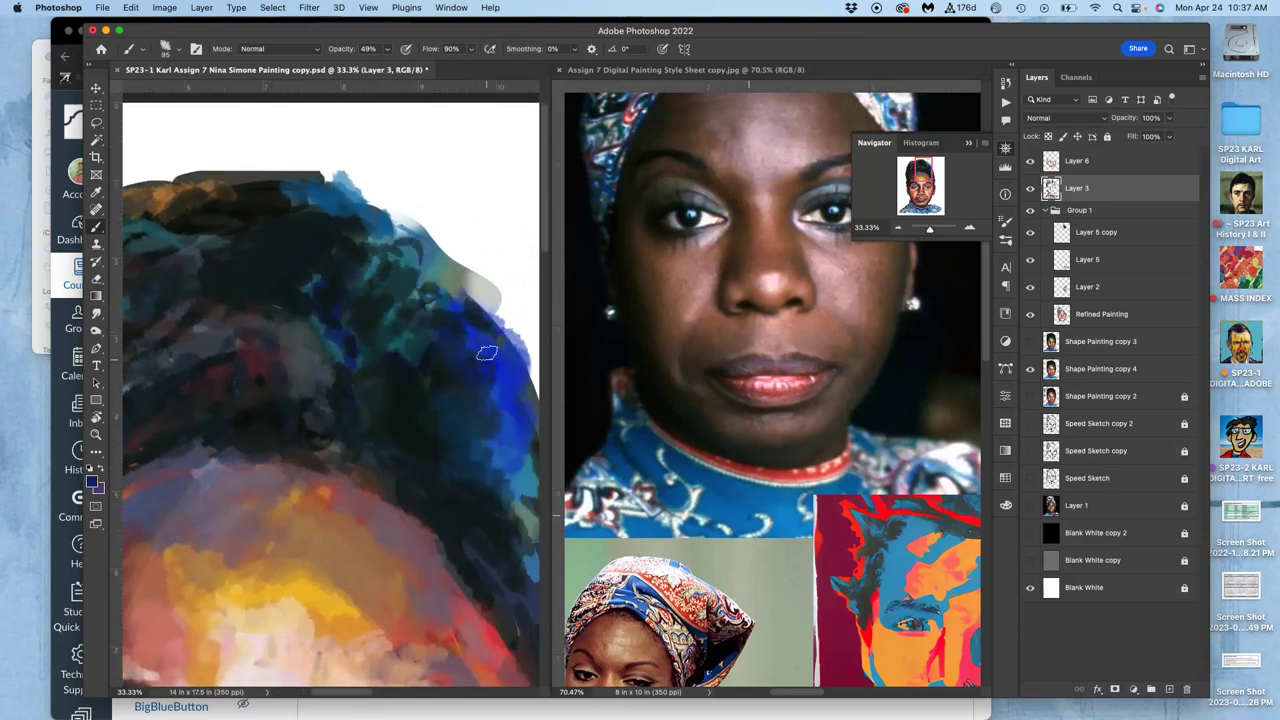
left_click(463, 402)
left_click(441, 321, "alt")
left_click(408, 246)
mouse_move(374, 225)
left_mouse_down()
mouse_move(414, 245)
mouse_move(326, 194)
left_mouse_up()
Sample near-black from the hair and darken the area between the crown and the bright blue patch
left_click(292, 192)
mouse_move(349, 363)
left_mouse_down()
mouse_move(388, 335)
mouse_move(337, 294)
left_mouse_up()
left_click(429, 414)
left_click(379, 444, "alt")
left_click_drag(333, 362, 370, 358)
left_click(429, 394)
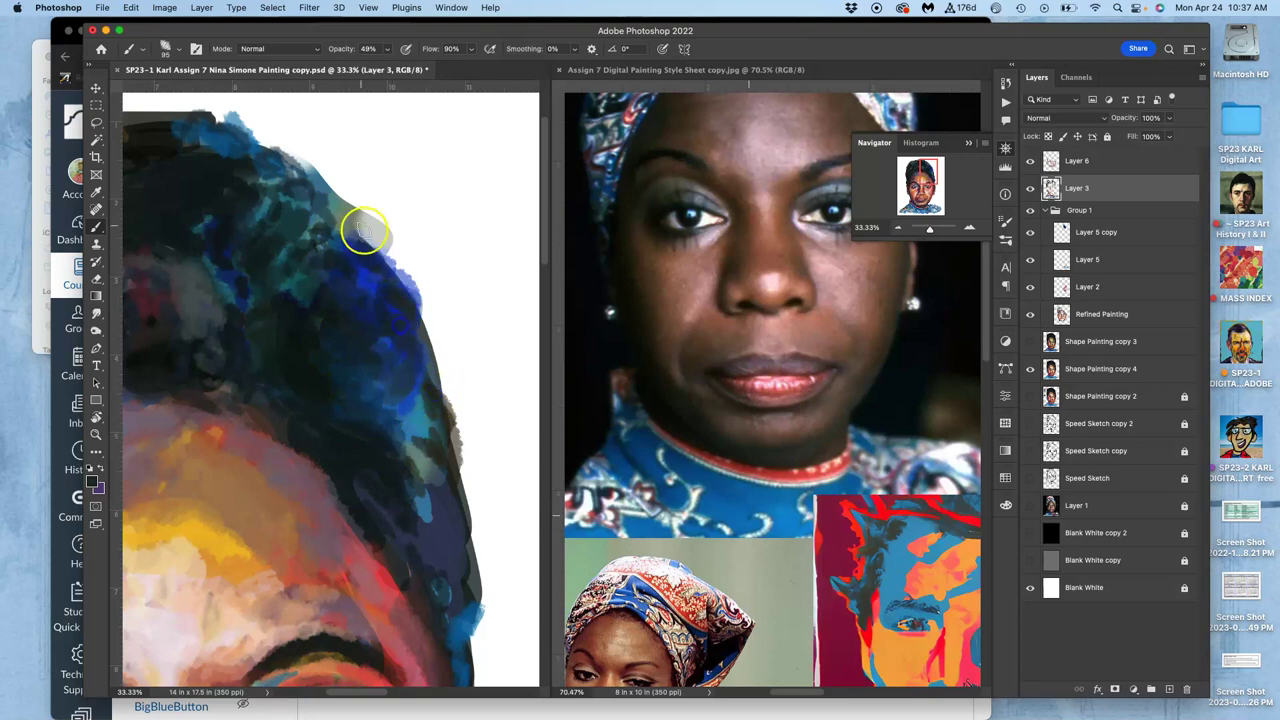
Paint periwinkle highlights over the pale outer hair edge, and blend dark navy strokes in beside them
left_click_drag(386, 276, 405, 268)
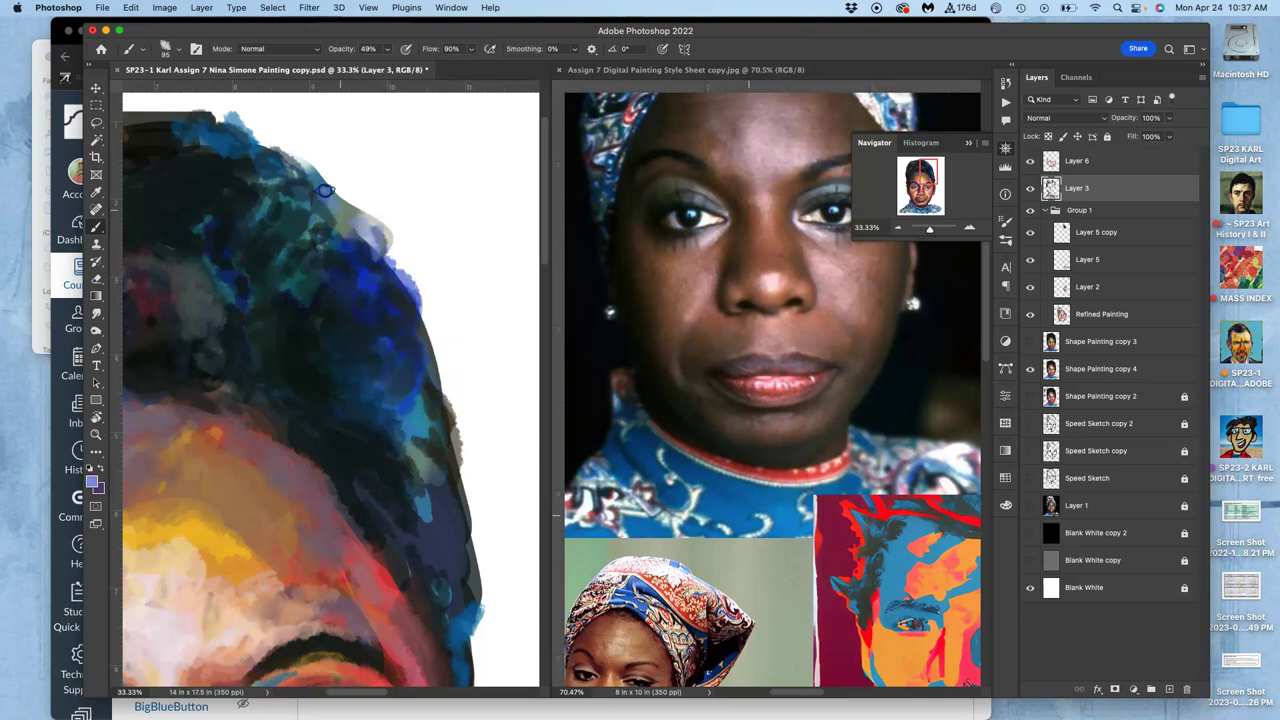
left_click(375, 303)
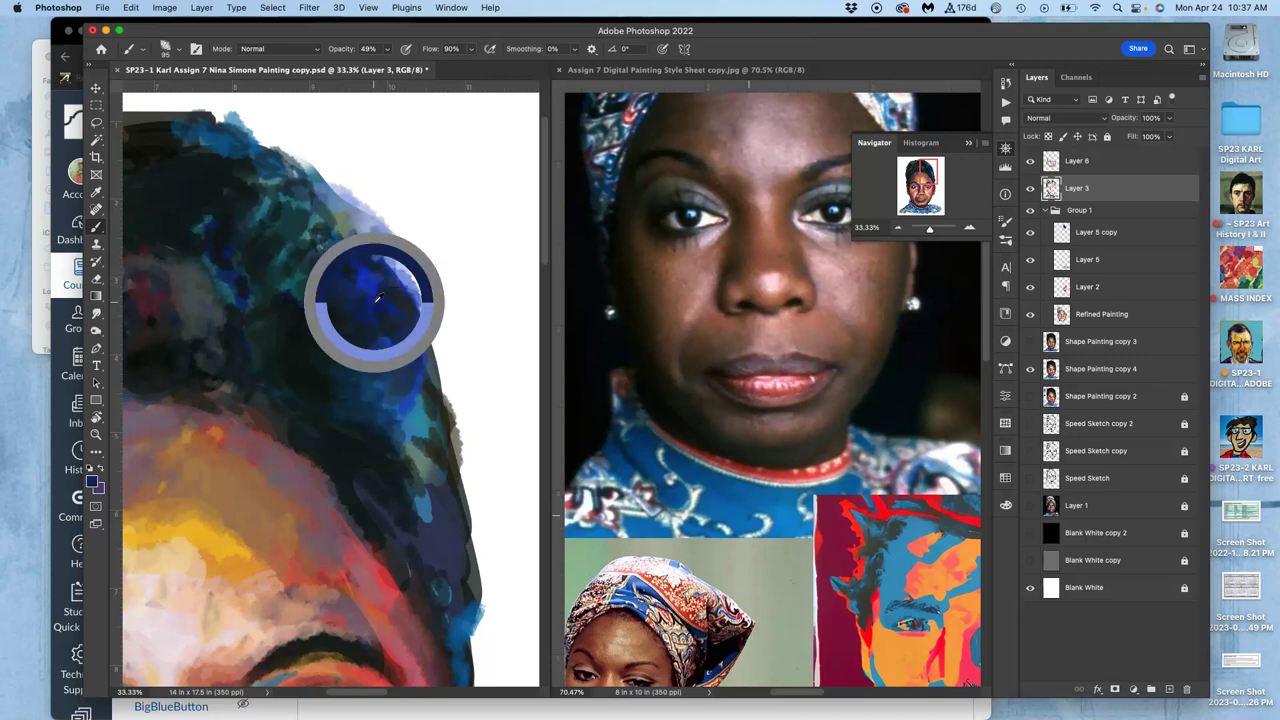
left_click_drag(340, 222, 348, 246)
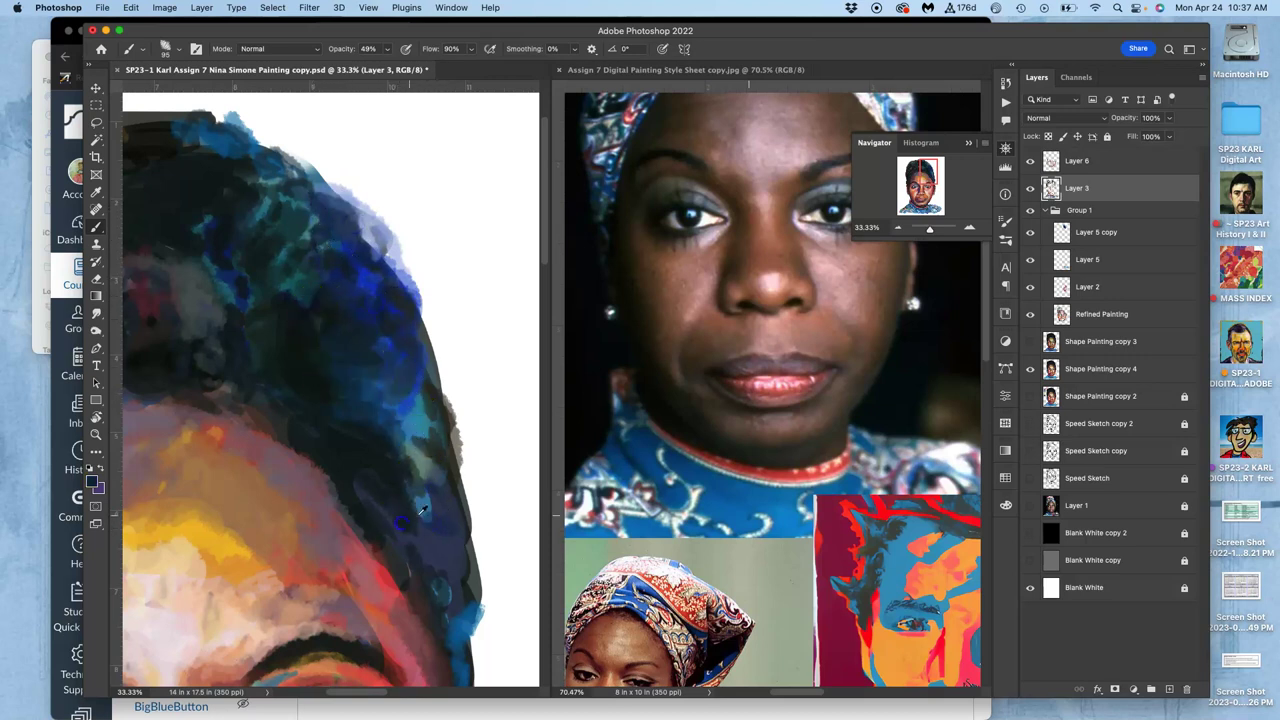
Paint grey highlights and near-black strokes into the hair beside the far temple
left_click(421, 467, "alt")
left_click_drag(393, 506, 459, 563)
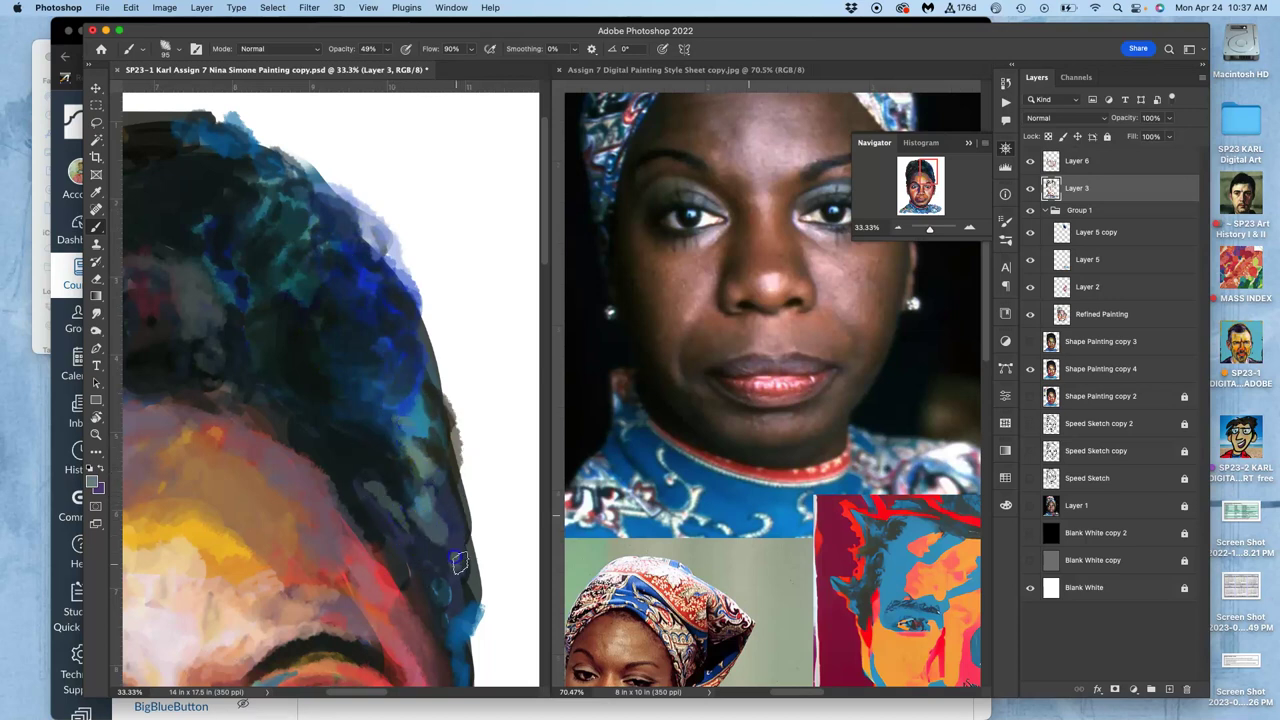
left_click(383, 443, "alt")
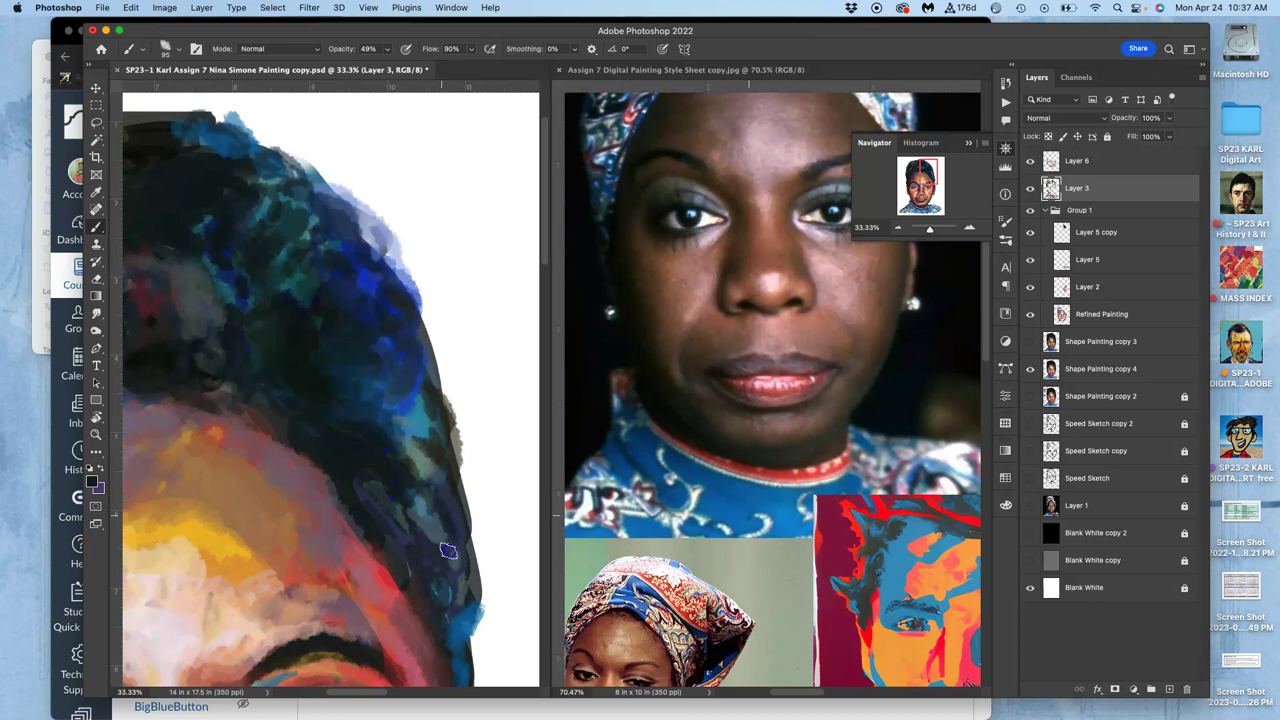
left_click_drag(425, 436, 409, 421)
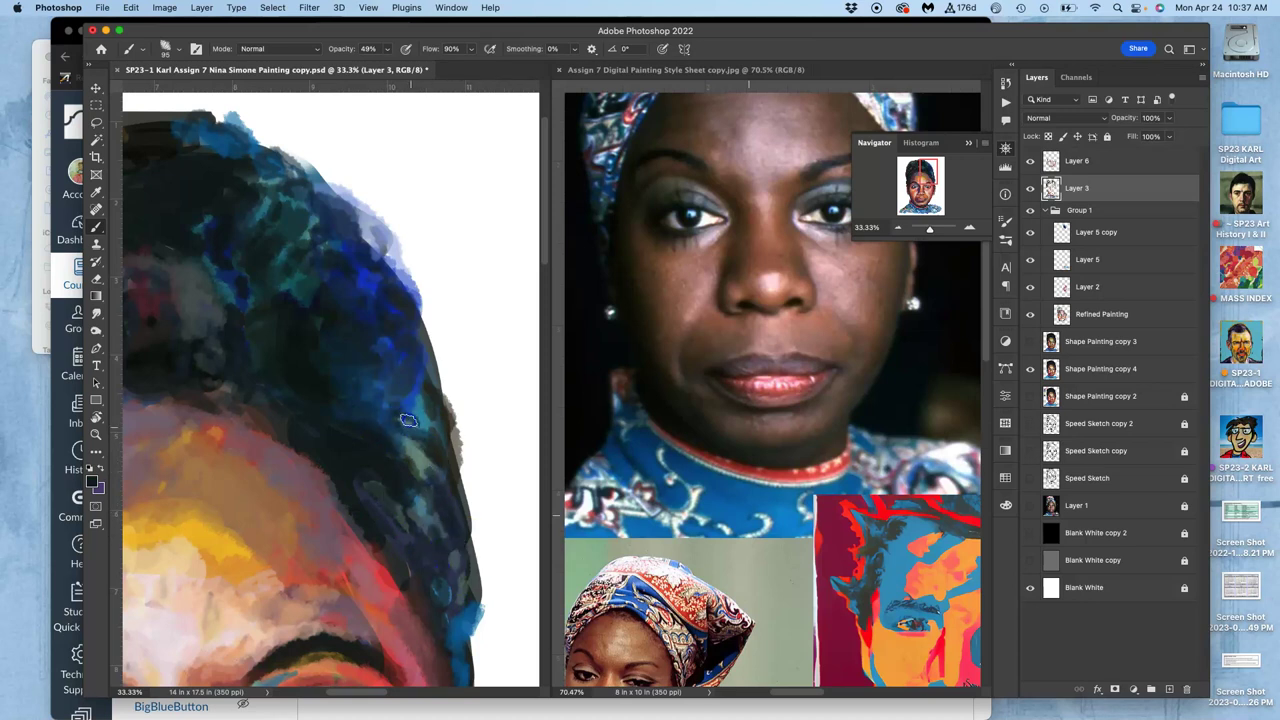
Sample dark purplish-brown and red tones, and blend the hairline along the forehead and far temple
scroll(383, 425, "down", 5)
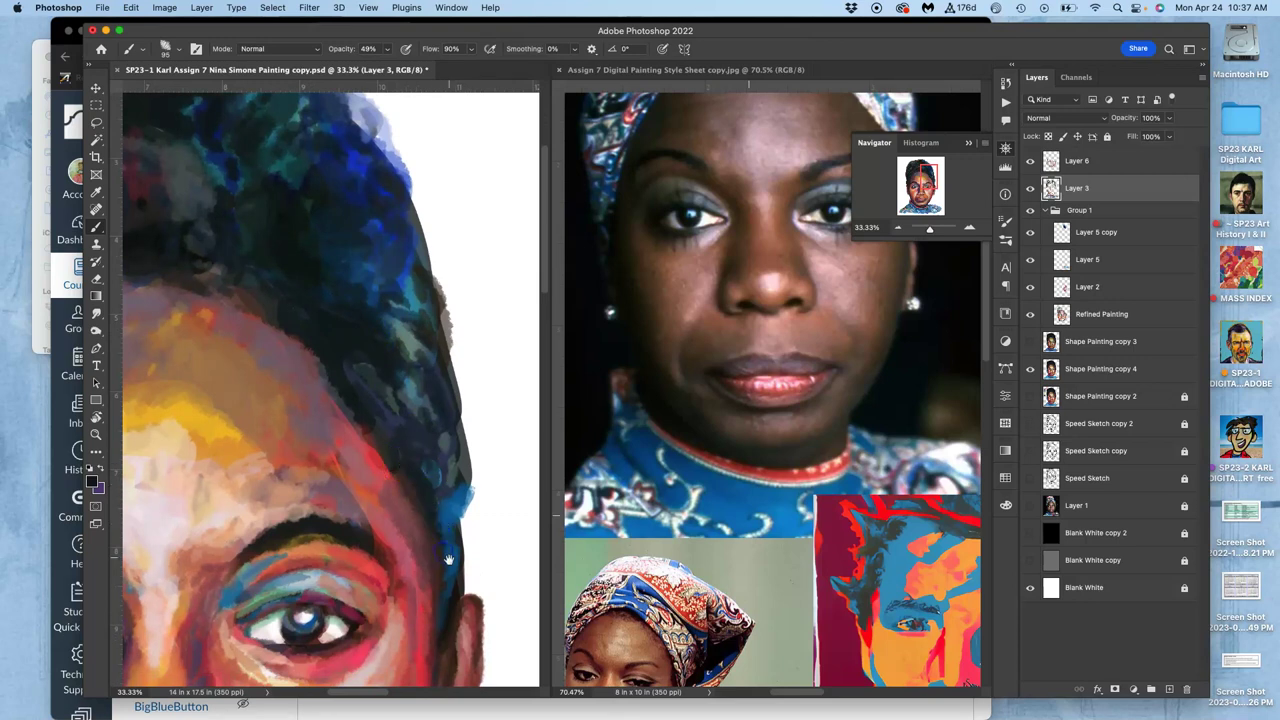
left_click_drag(449, 560, 445, 495)
left_click(414, 446, "alt")
mouse_move(374, 362)
left_mouse_down()
mouse_move(334, 321)
mouse_move(359, 374)
left_mouse_up()
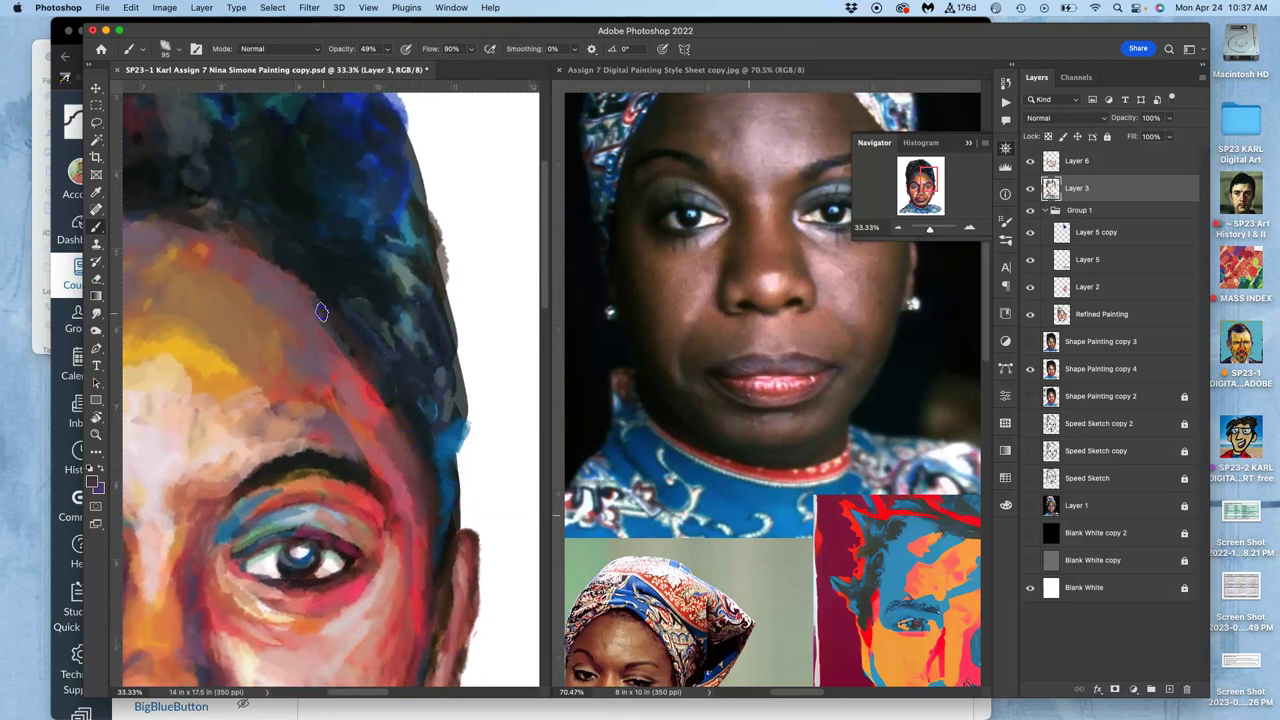
mouse_move(408, 436)
left_mouse_down()
mouse_move(417, 497)
mouse_move(434, 354)
left_mouse_up()
left_click(402, 425, "alt")
left_click(393, 396)
left_click(429, 488)
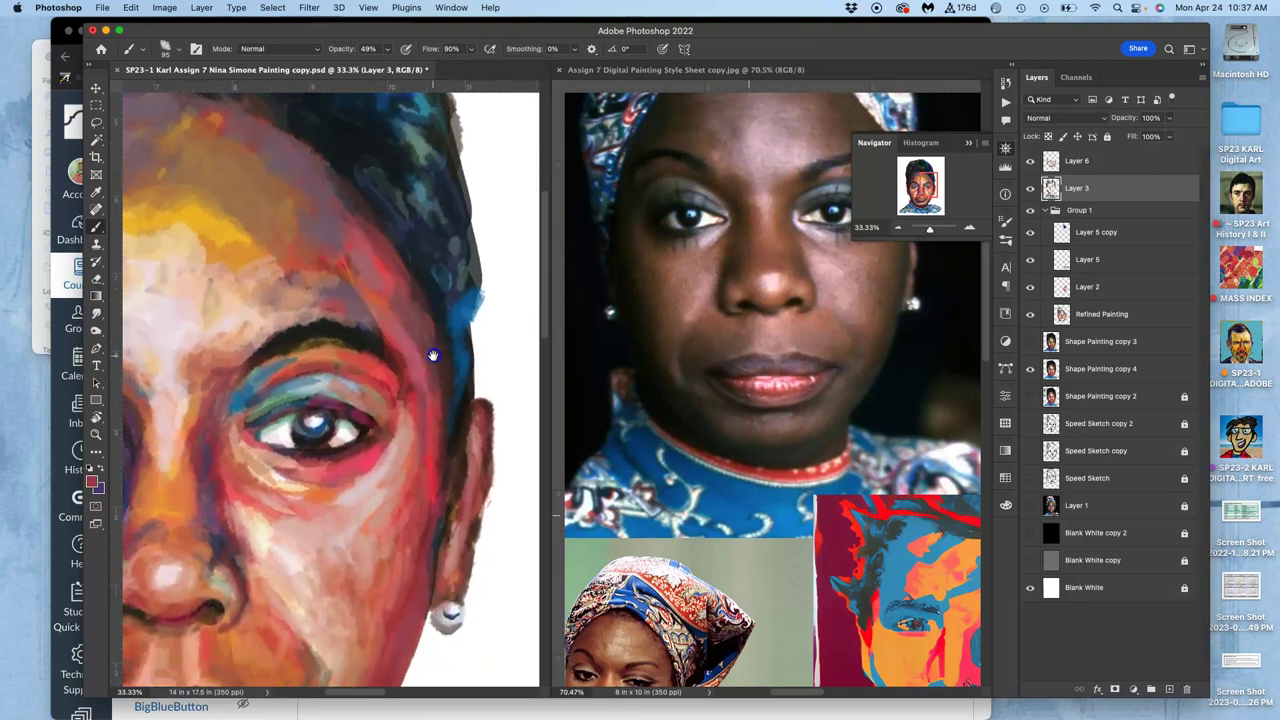
Sample reddish-orange skin tones and paint strokes on the forehead between the eyebrow and the far temple
left_click_drag(365, 462, 469, 449)
mouse_move(401, 356)
left_mouse_down()
mouse_move(437, 446)
mouse_move(383, 427)
left_mouse_up()
mouse_move(426, 370)
left_mouse_down()
mouse_move(455, 380)
mouse_move(446, 357)
left_mouse_up()
right_click(450, 343)
left_click(450, 342, "alt")
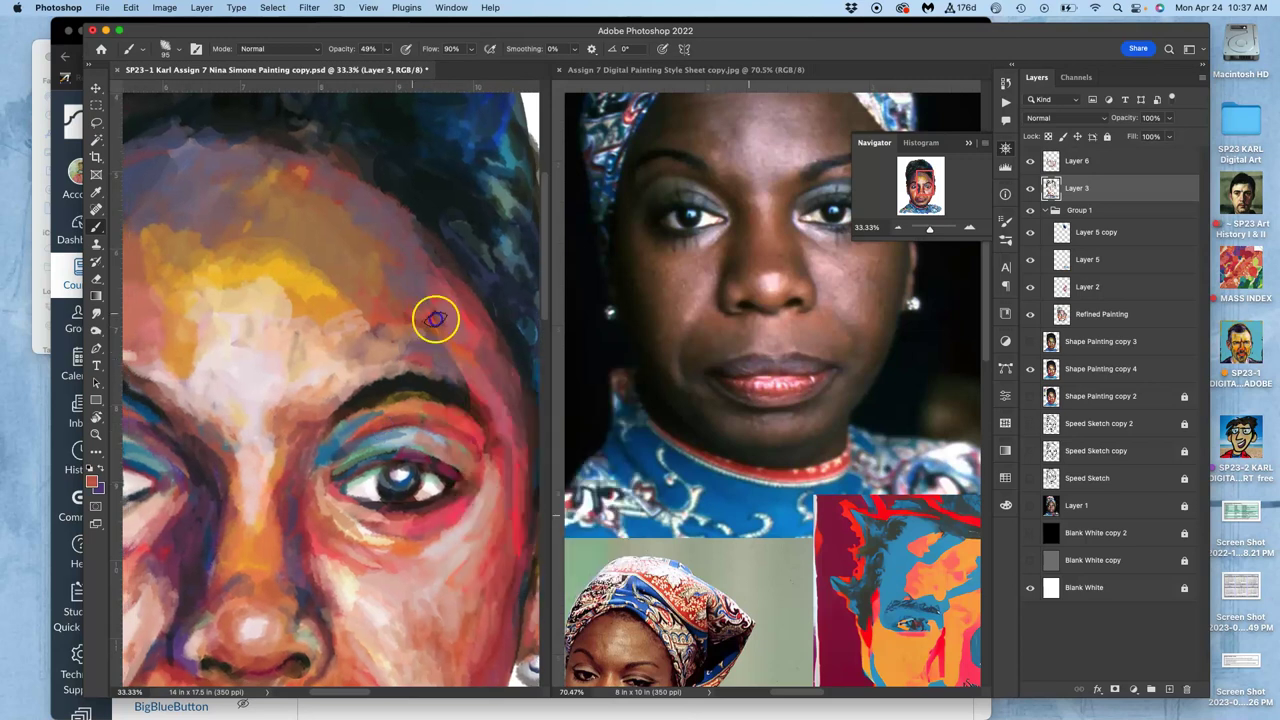
mouse_move(397, 346)
left_mouse_down()
mouse_move(456, 357)
mouse_move(334, 349)
left_mouse_up()
left_click(466, 363, "alt")
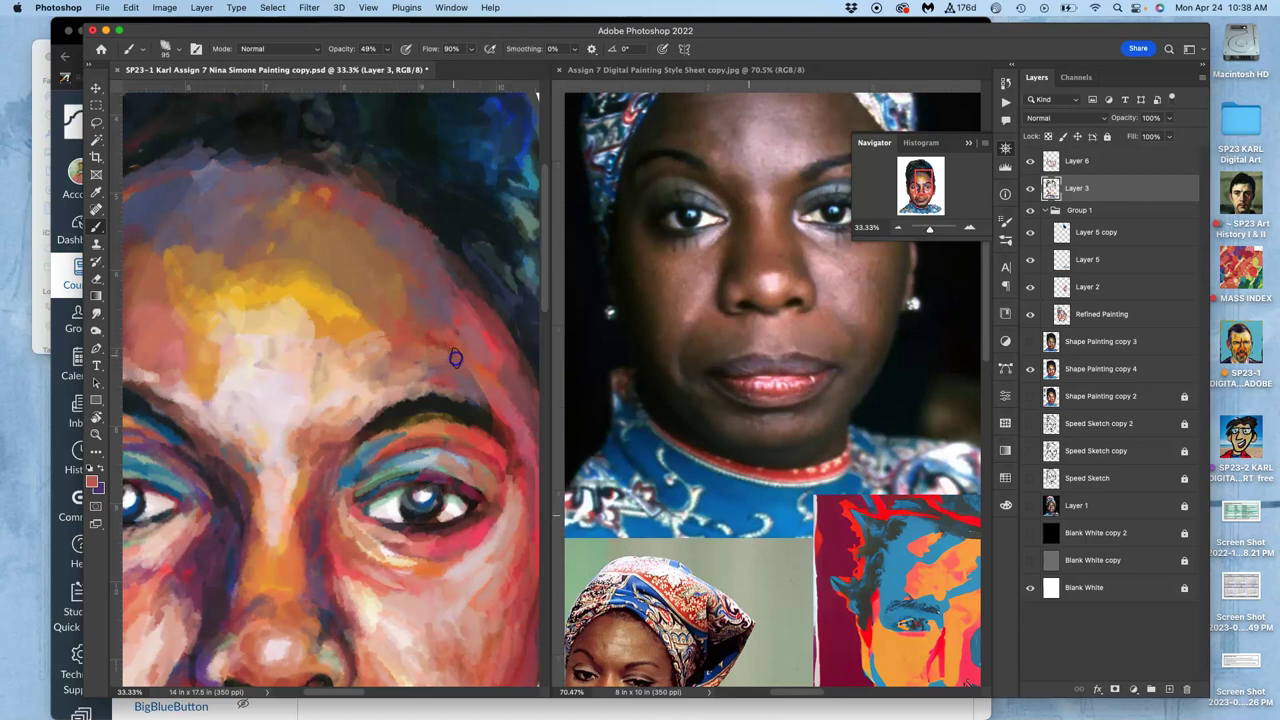
Sample dark navy from the hair and tone down the bright blue along its outer side
key("super+minus")
key("super+minus")
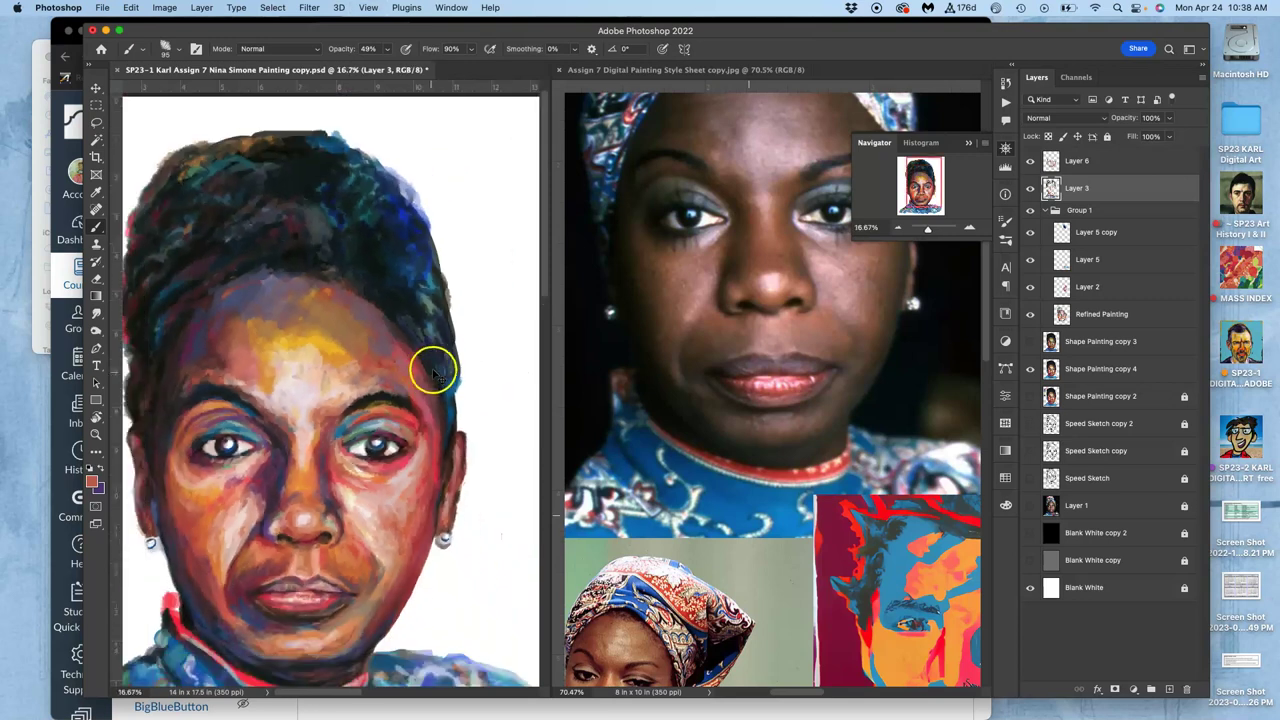
left_click(434, 409)
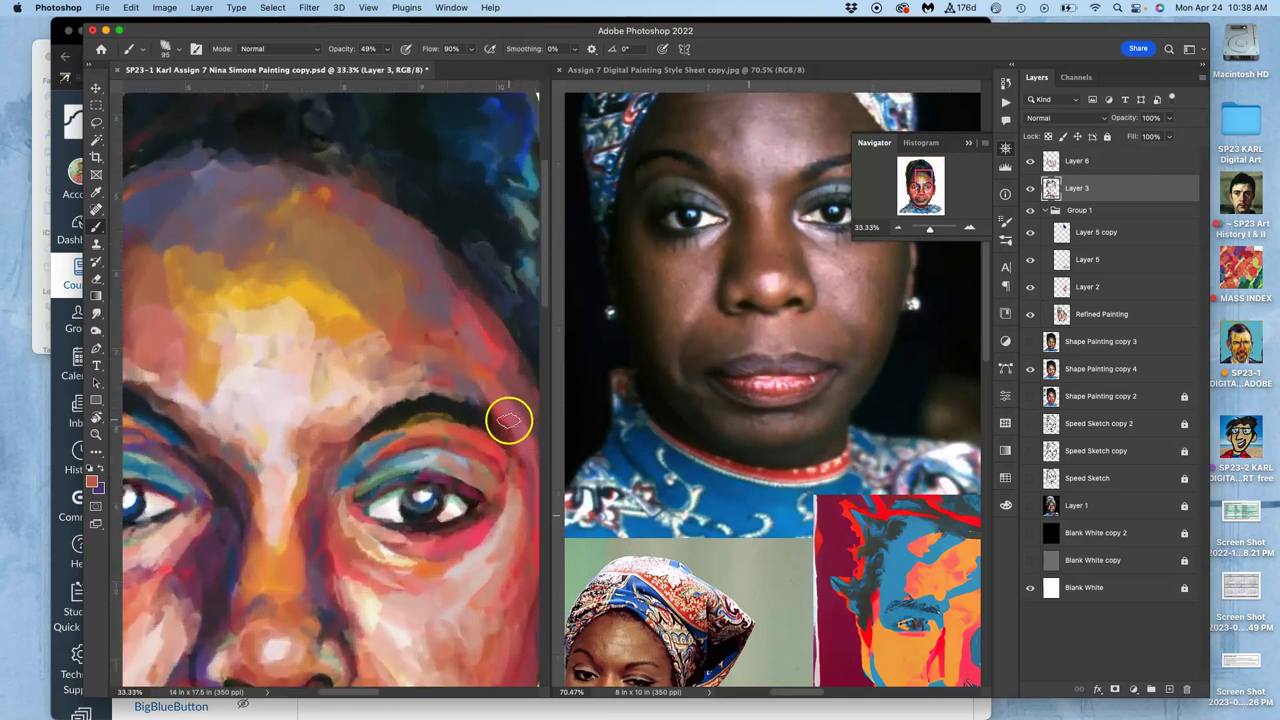
key("super+minus")
key("super+minus")
key("super+minus")
left_click_drag(455, 394, 475, 390)
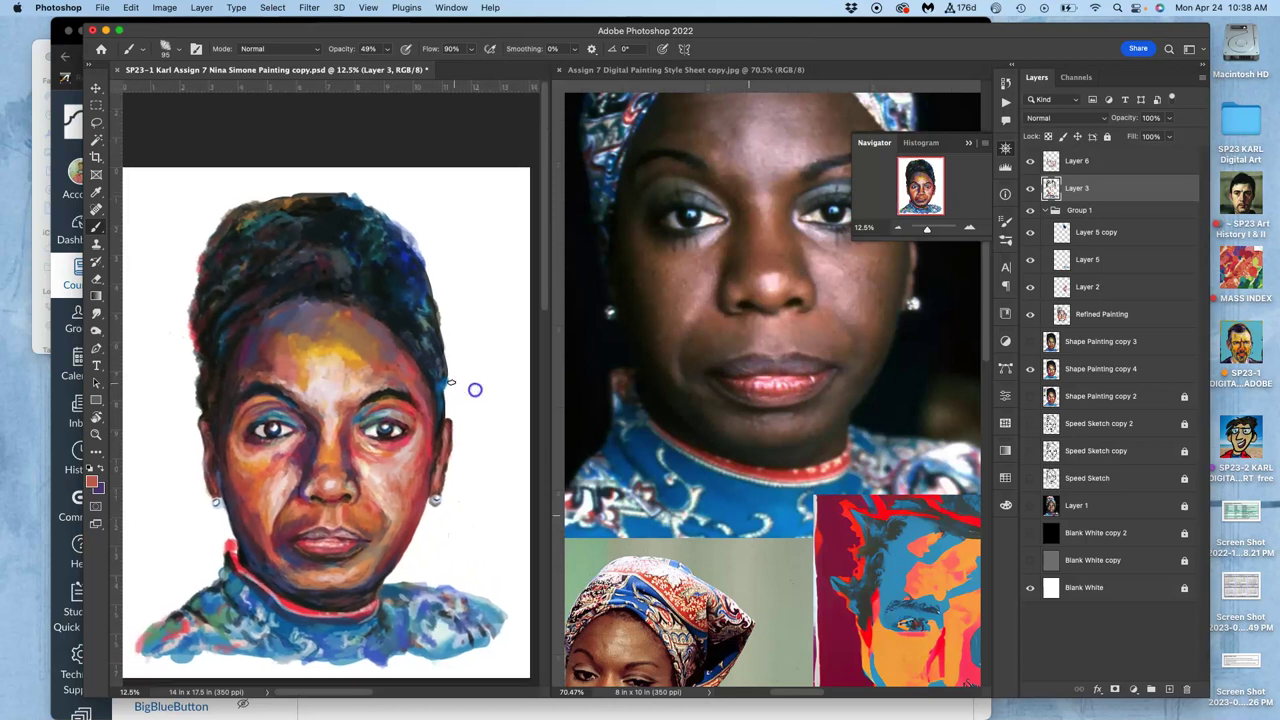
left_click(289, 278, "alt")
left_click(415, 264, "alt")
left_click_drag(408, 303, 411, 323)
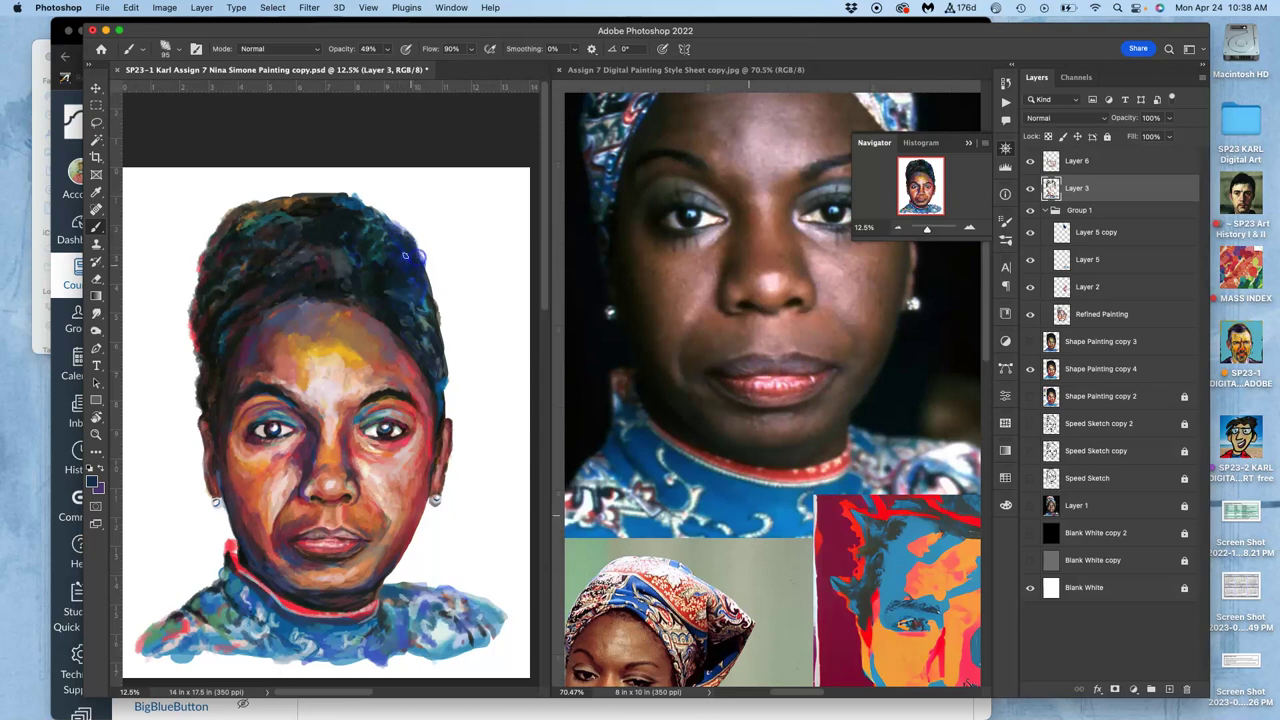
Paint near-black strokes over the top of the hair, through the crown and down to the forehead hairline
mouse_move(349, 197)
left_mouse_down()
mouse_move(329, 220)
mouse_move(330, 207)
left_mouse_up()
mouse_move(351, 262)
left_mouse_down()
mouse_move(333, 216)
mouse_move(279, 199)
mouse_move(267, 209)
mouse_move(321, 213)
mouse_move(259, 209)
mouse_move(255, 241)
mouse_move(346, 265)
mouse_move(411, 312)
mouse_move(378, 292)
mouse_move(360, 256)
mouse_move(373, 289)
left_mouse_up()
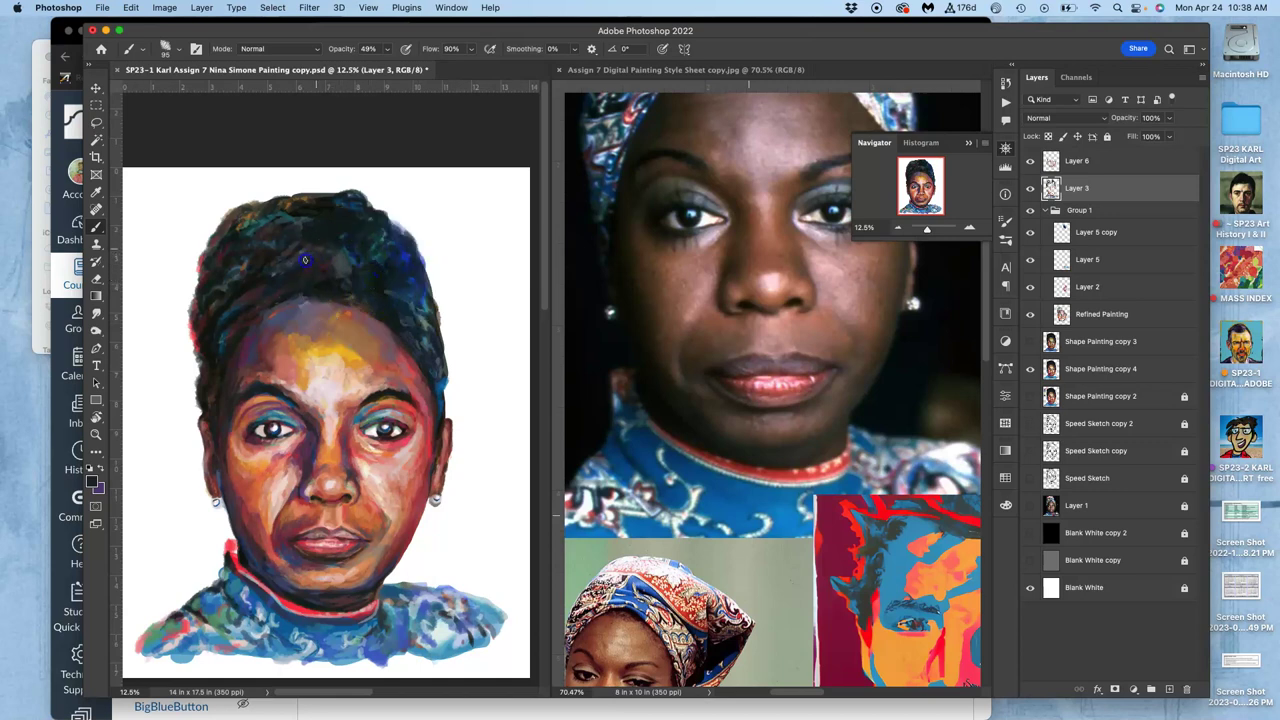
left_click_drag(334, 220, 333, 228)
left_click(331, 232)
left_click_drag(326, 235, 368, 284)
mouse_move(295, 268)
left_mouse_down()
mouse_move(360, 287)
mouse_move(374, 277)
mouse_move(332, 299)
left_mouse_up()
left_click(374, 272)
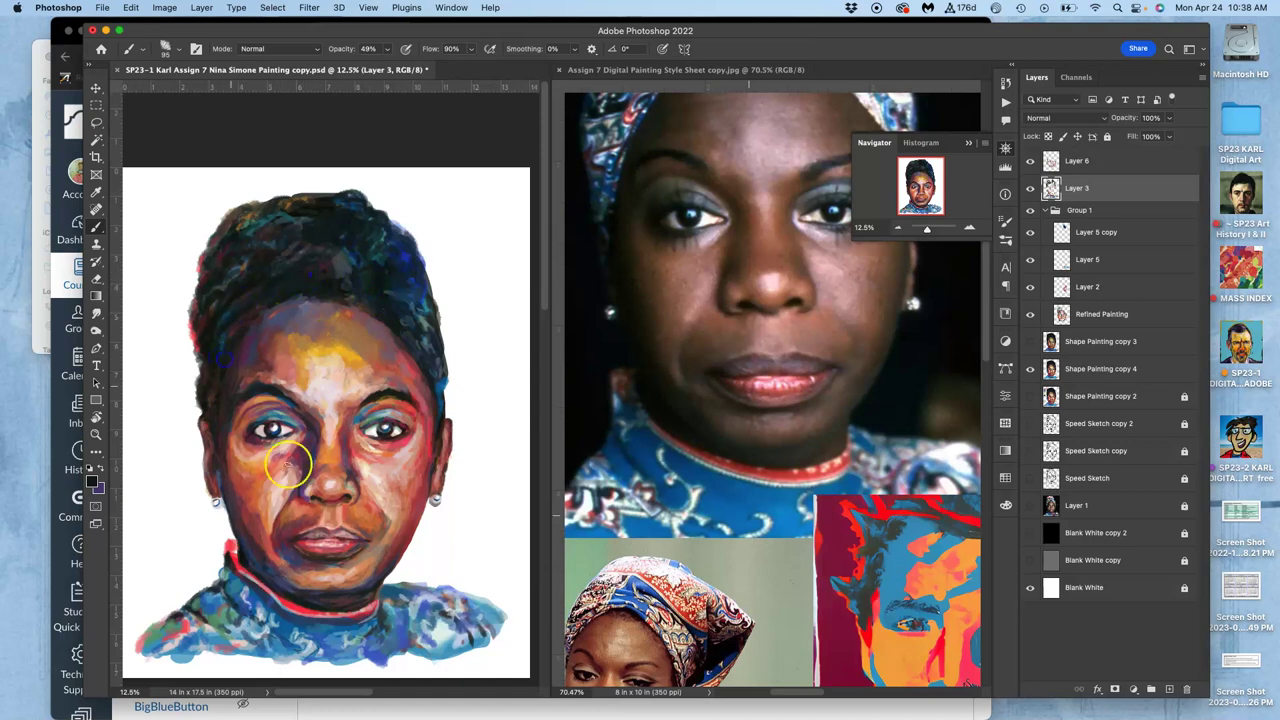
mouse_move(431, 347)
left_mouse_down()
mouse_move(420, 316)
mouse_move(316, 290)
left_mouse_up()
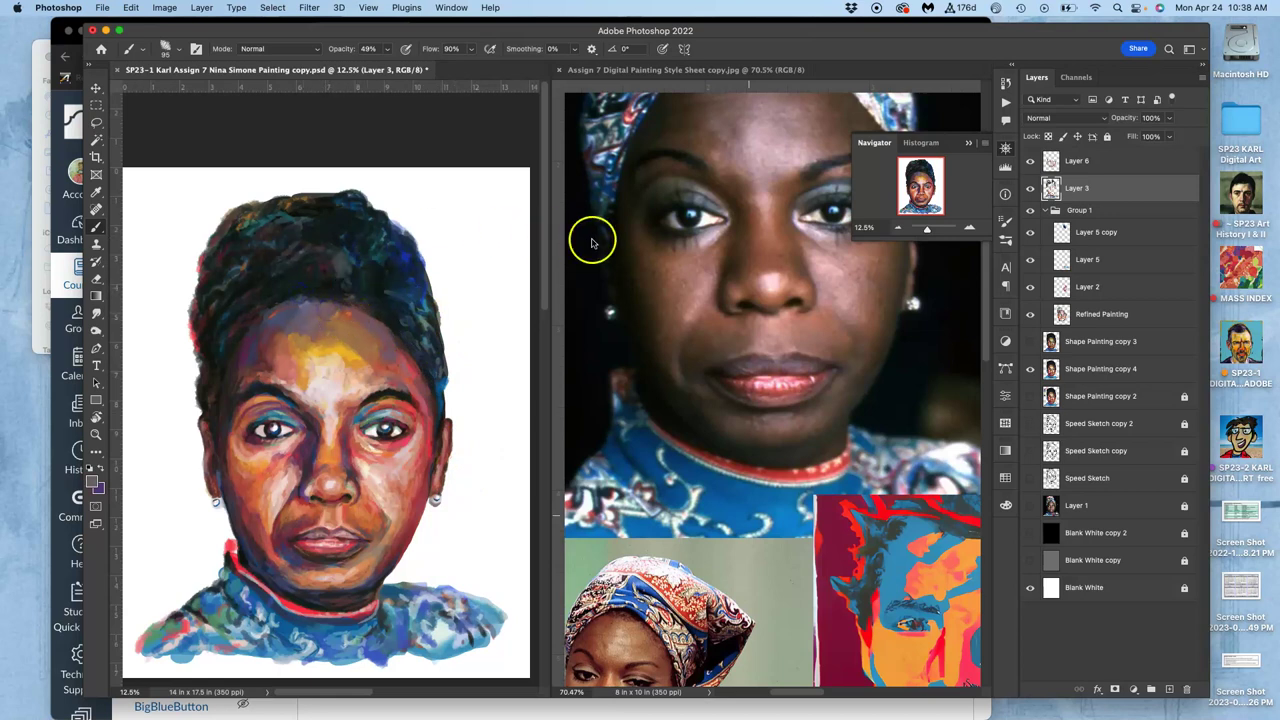
Reposition the reference photo, and touch up the forehead hairline with sampled red and dark tones
left_click(731, 178)
left_click_drag(727, 223, 722, 258)
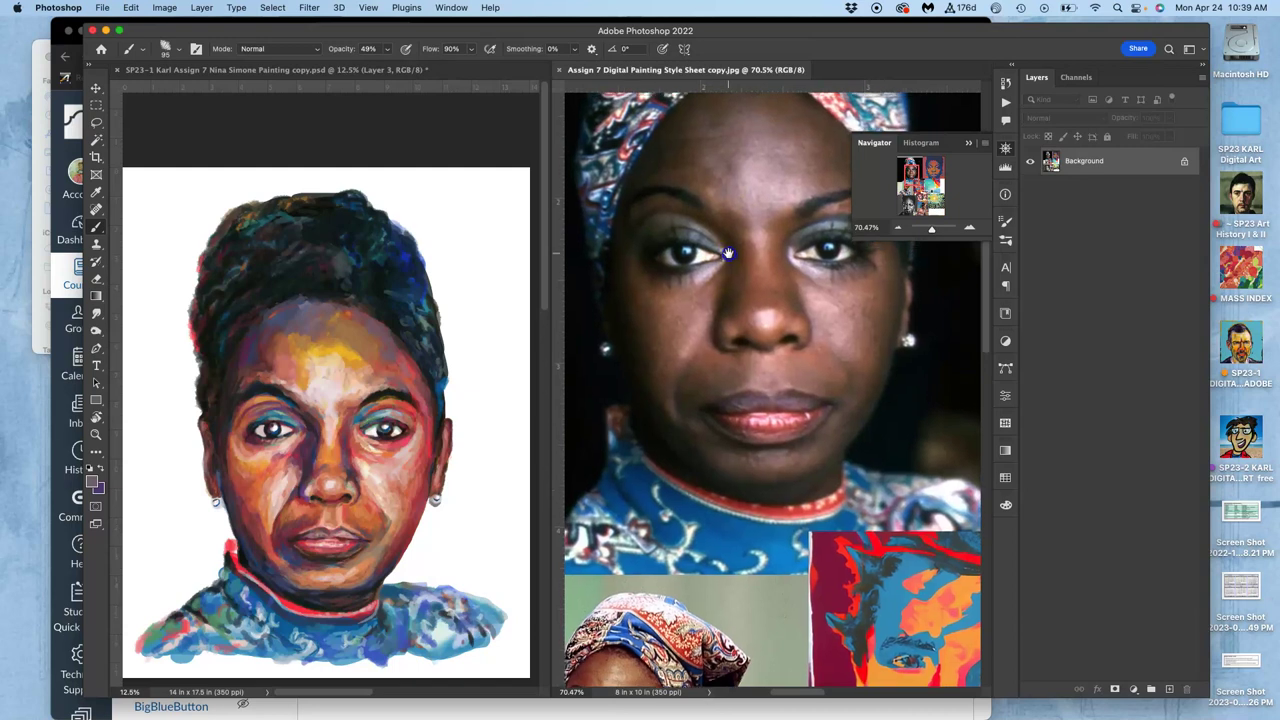
left_click(351, 316, "alt")
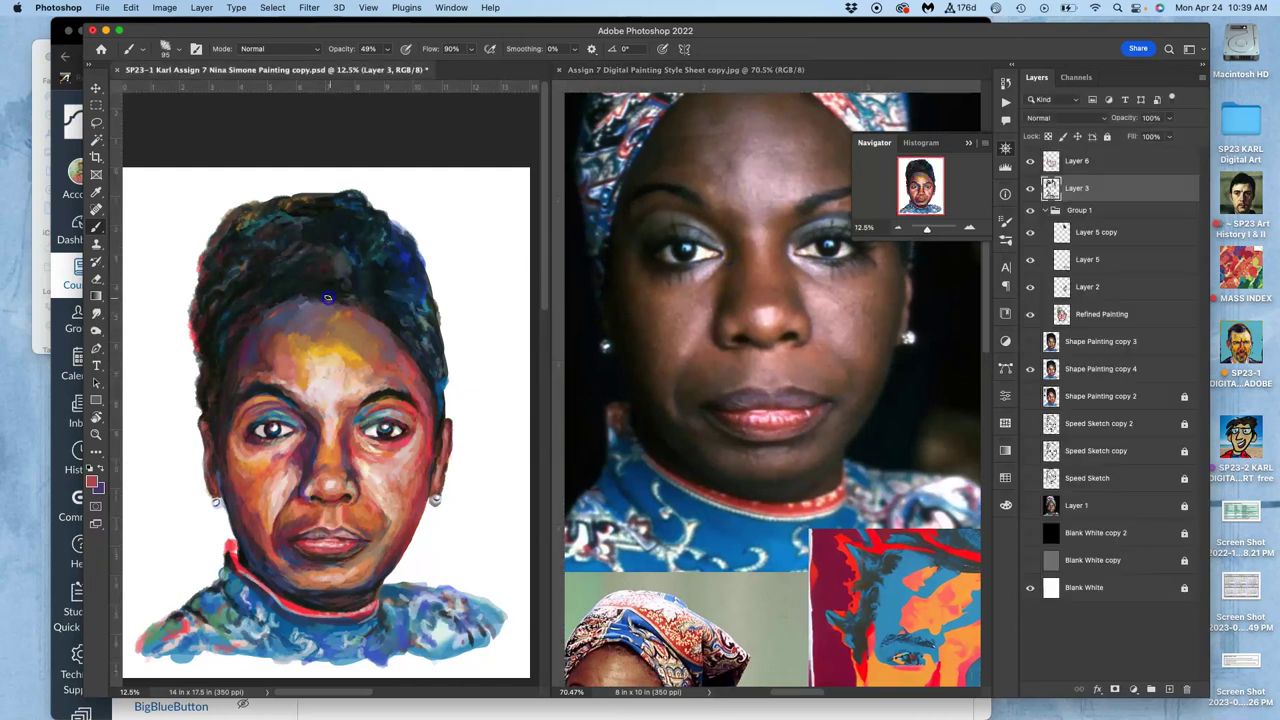
left_click(360, 305, "alt")
left_click_drag(474, 393, 483, 375)
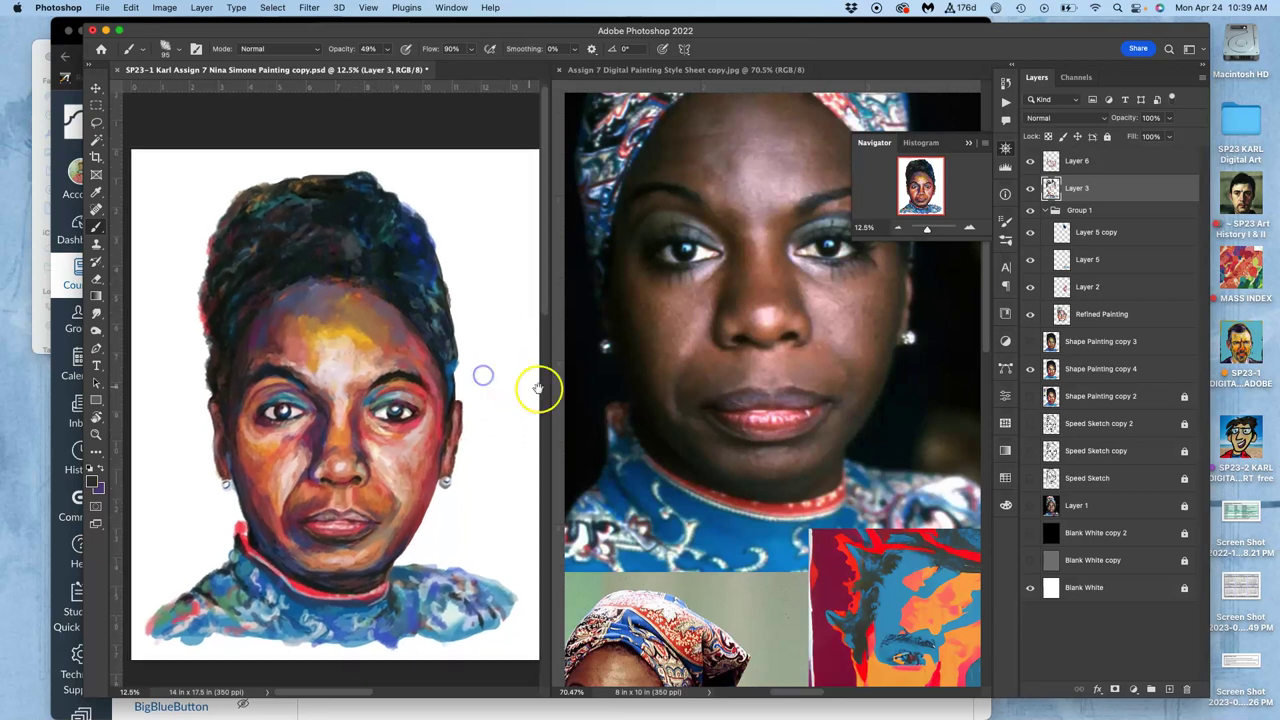
Save the painting, preview it on the black backdrop layer, and switch to the grey Blank White copy backdrop
key("super+s")
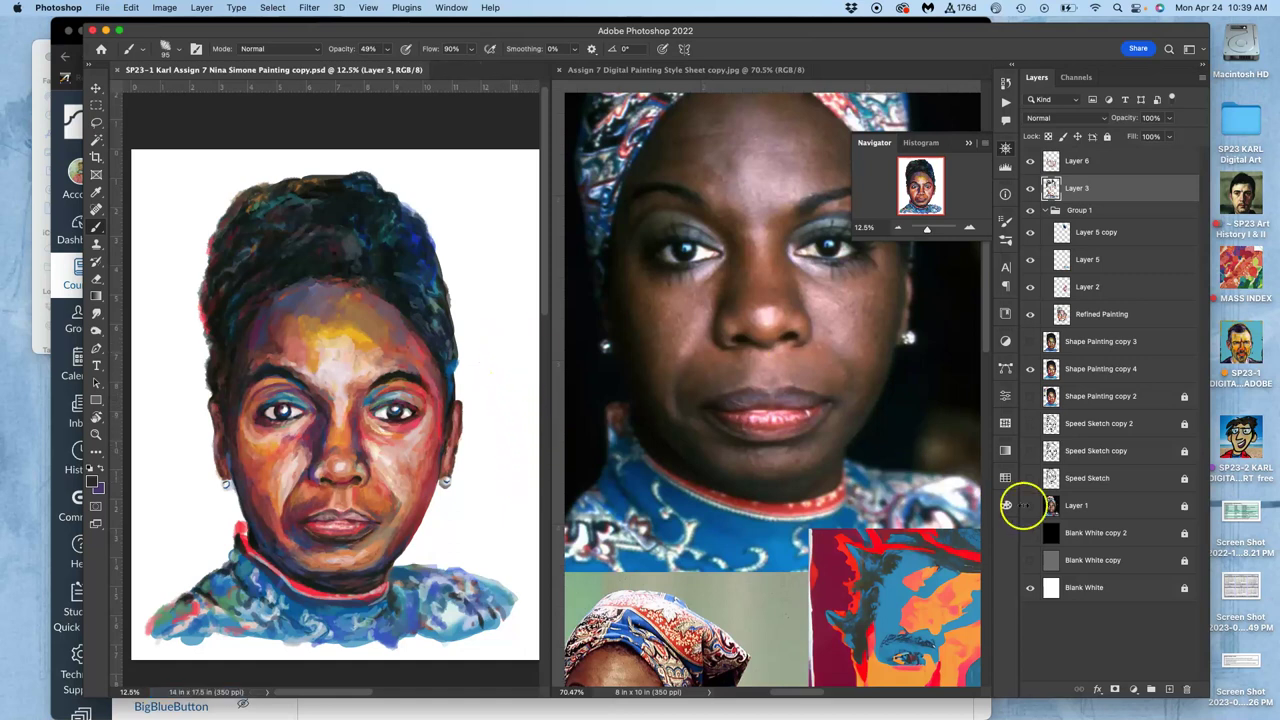
left_click(1029, 533)
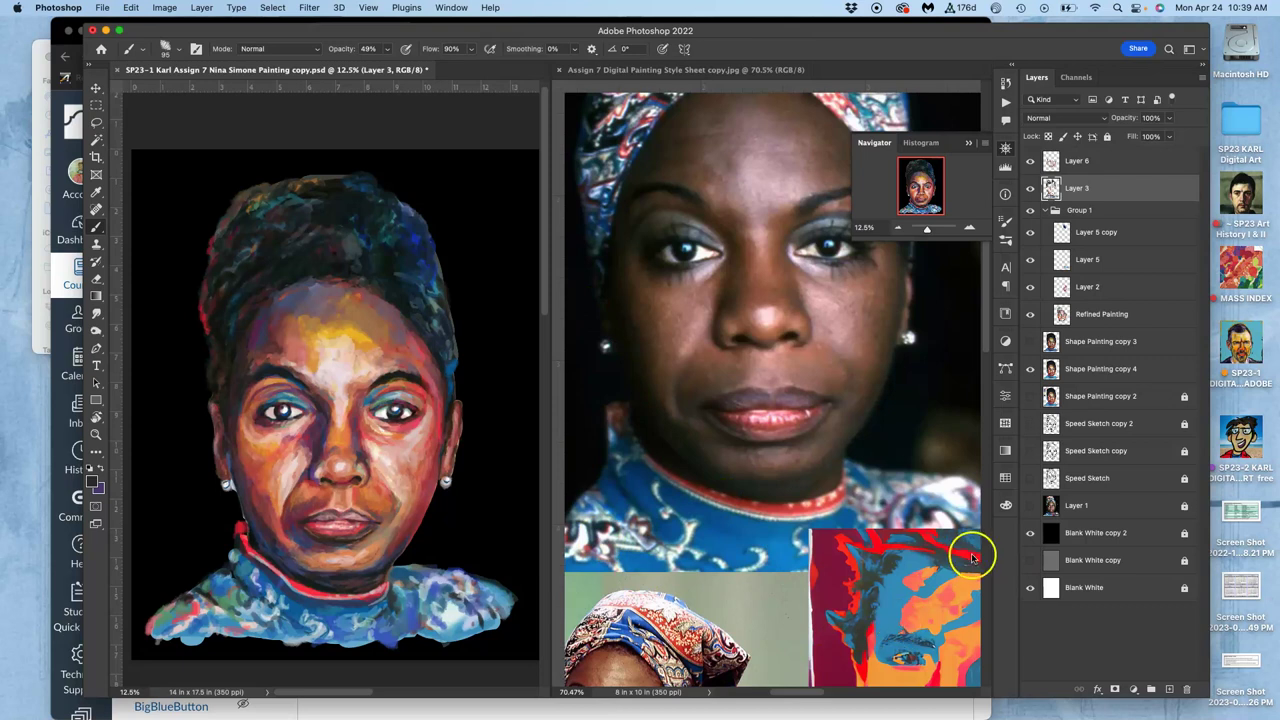
left_click(1030, 534)
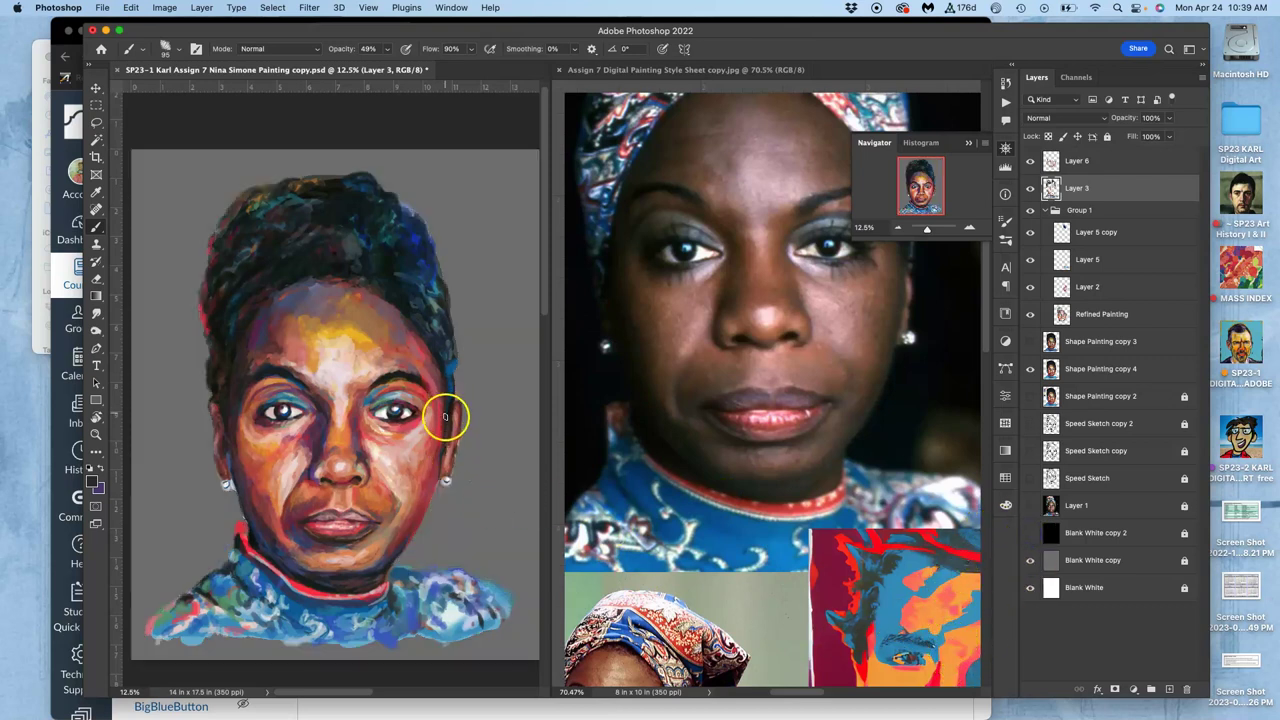
Make Layer 6 active and dab sampled skin tones around the nose bridge and inner eyebrow
scroll(445, 417, "up", 3)
mouse_move(443, 394)
left_mouse_down()
mouse_move(371, 298)
mouse_move(327, 271)
mouse_move(316, 223)
left_mouse_up()
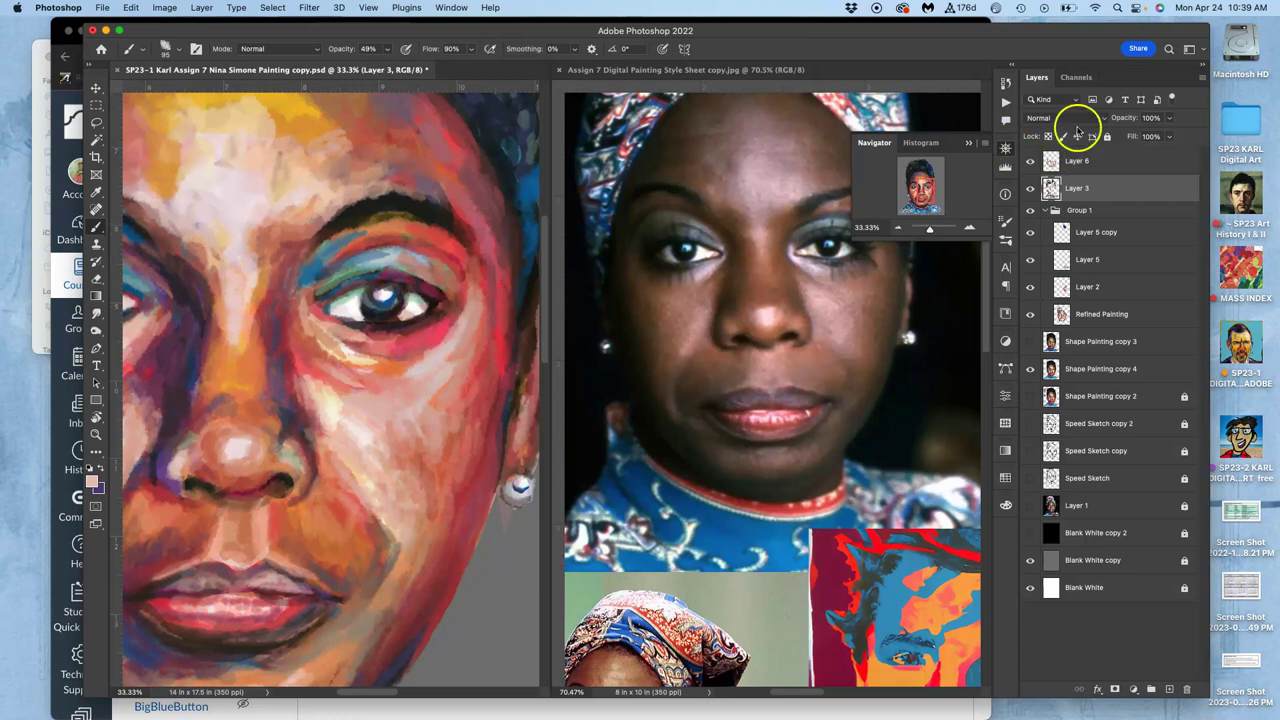
left_click(1080, 164)
mouse_move(205, 262)
left_mouse_down()
mouse_move(200, 246)
mouse_move(205, 256)
left_mouse_up()
left_click(276, 248, "alt")
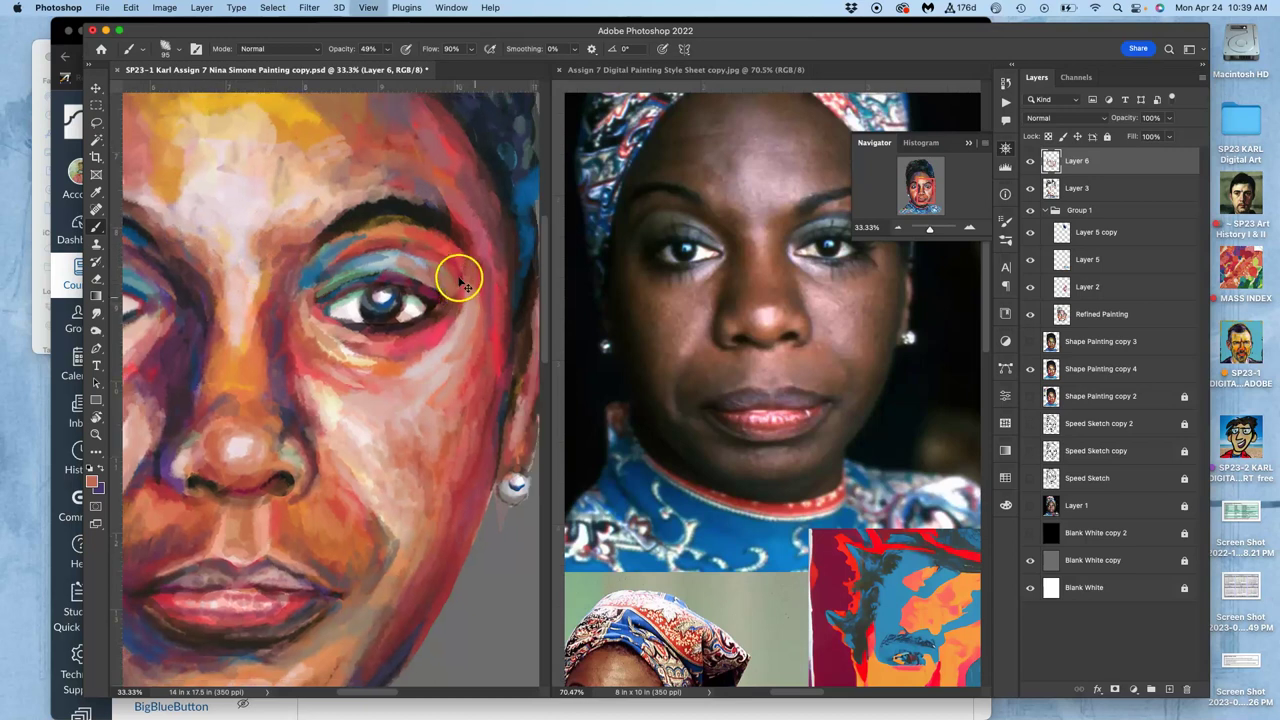
Sample a pale skin tone between the brows and a blue from the hair edge, and touch up the blue-edged temple on Layer 6
key("super+minus")
key("super+minus")
key("super+minus")
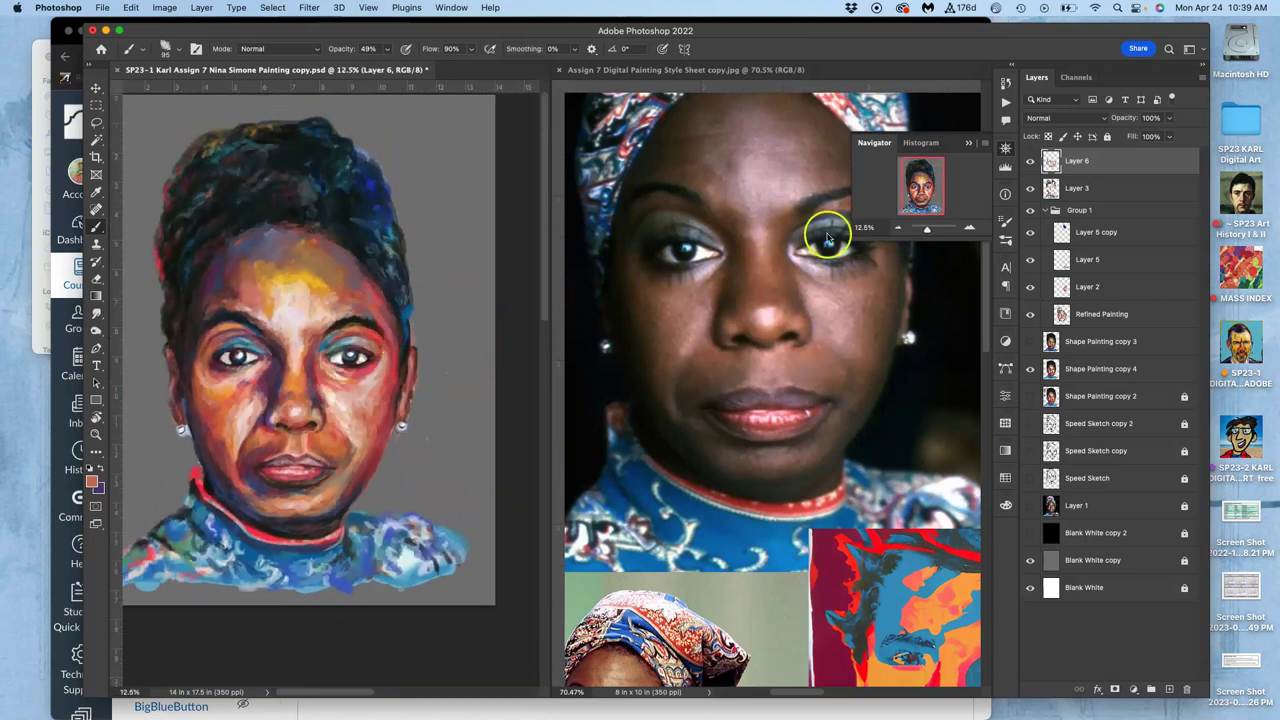
left_click(310, 305, "alt")
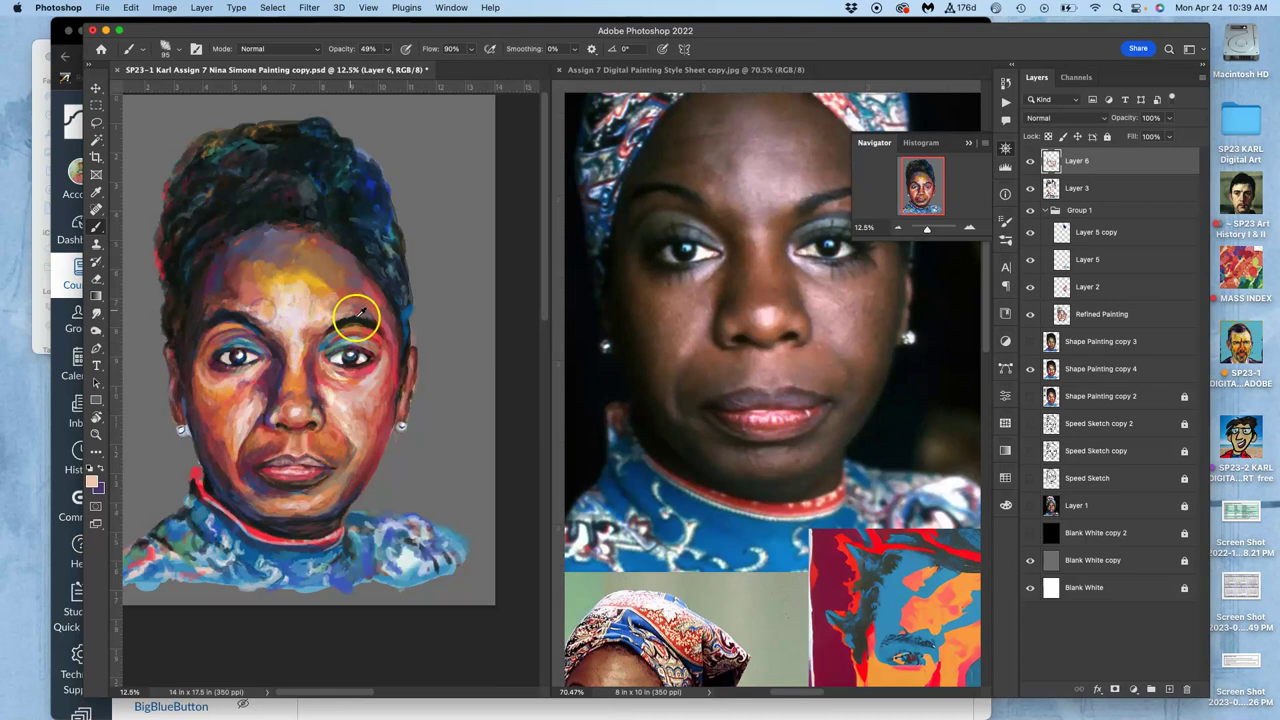
left_click(403, 312, "alt")
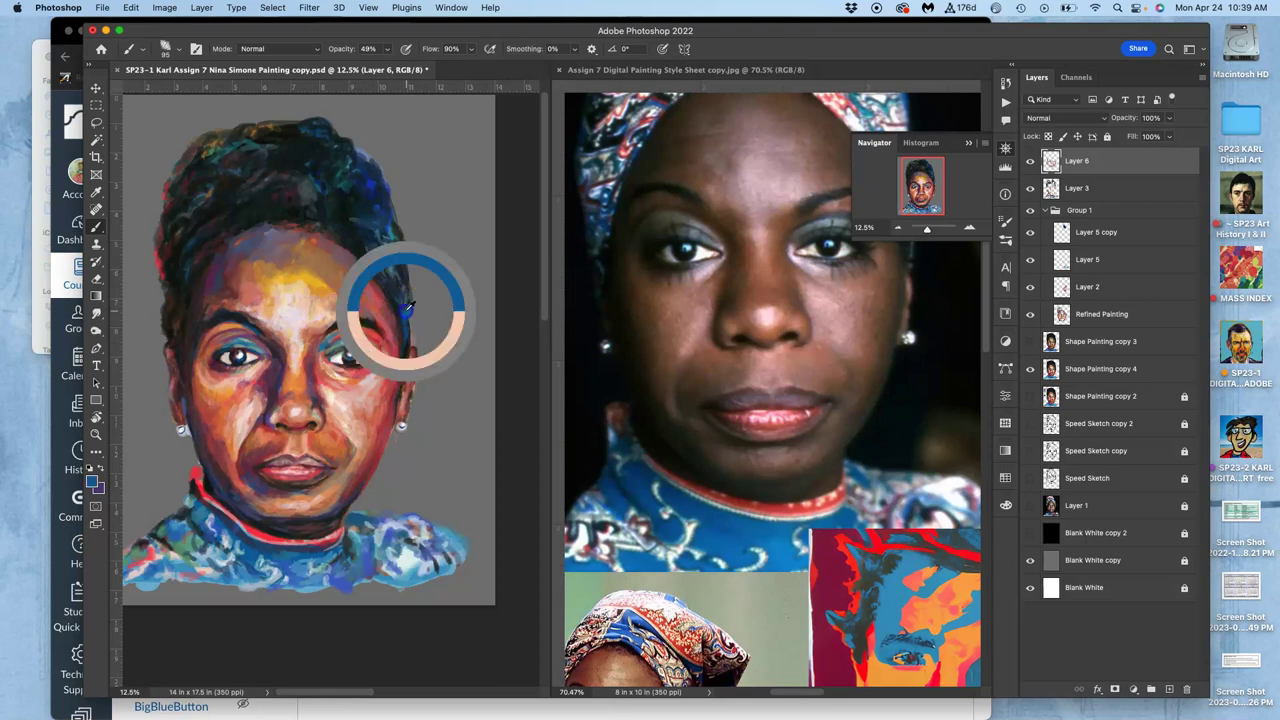
Blend sampled mauve, pink and brown tones over the forehead above the darker-side eyebrow
left_click(246, 286, "alt")
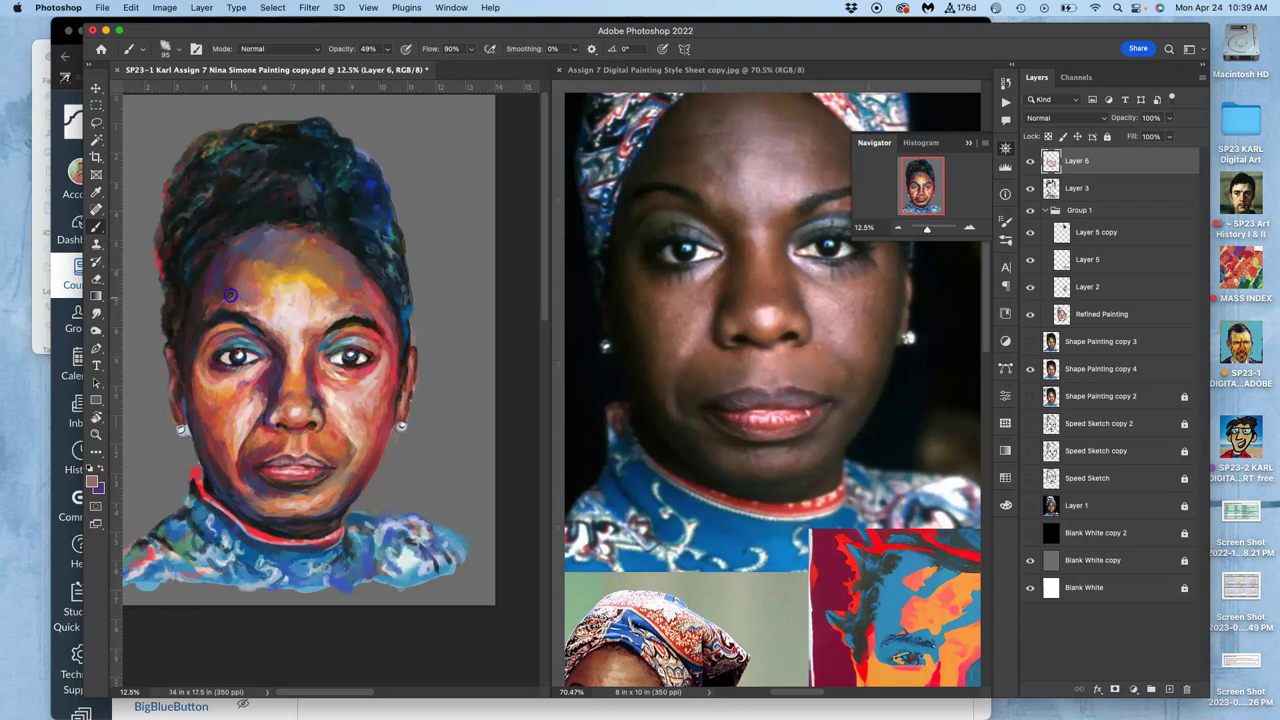
left_click(222, 288, "alt")
left_click(224, 300, "alt")
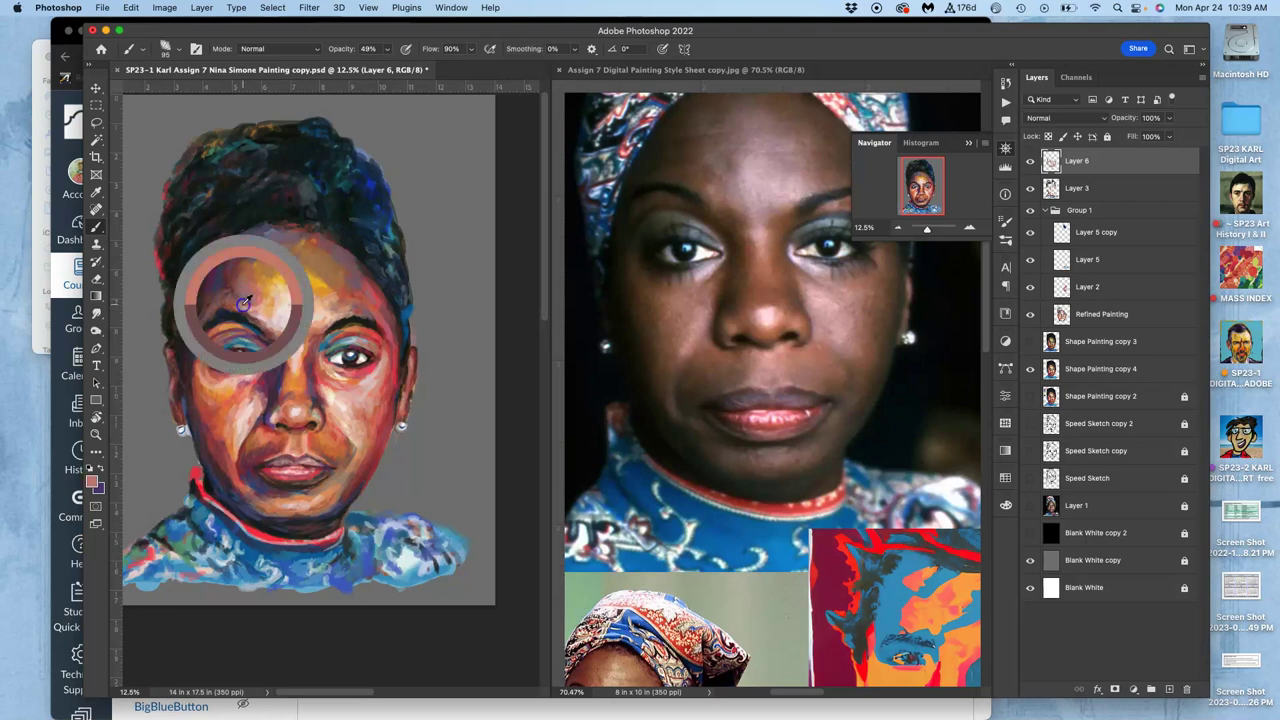
left_click(258, 257, "alt")
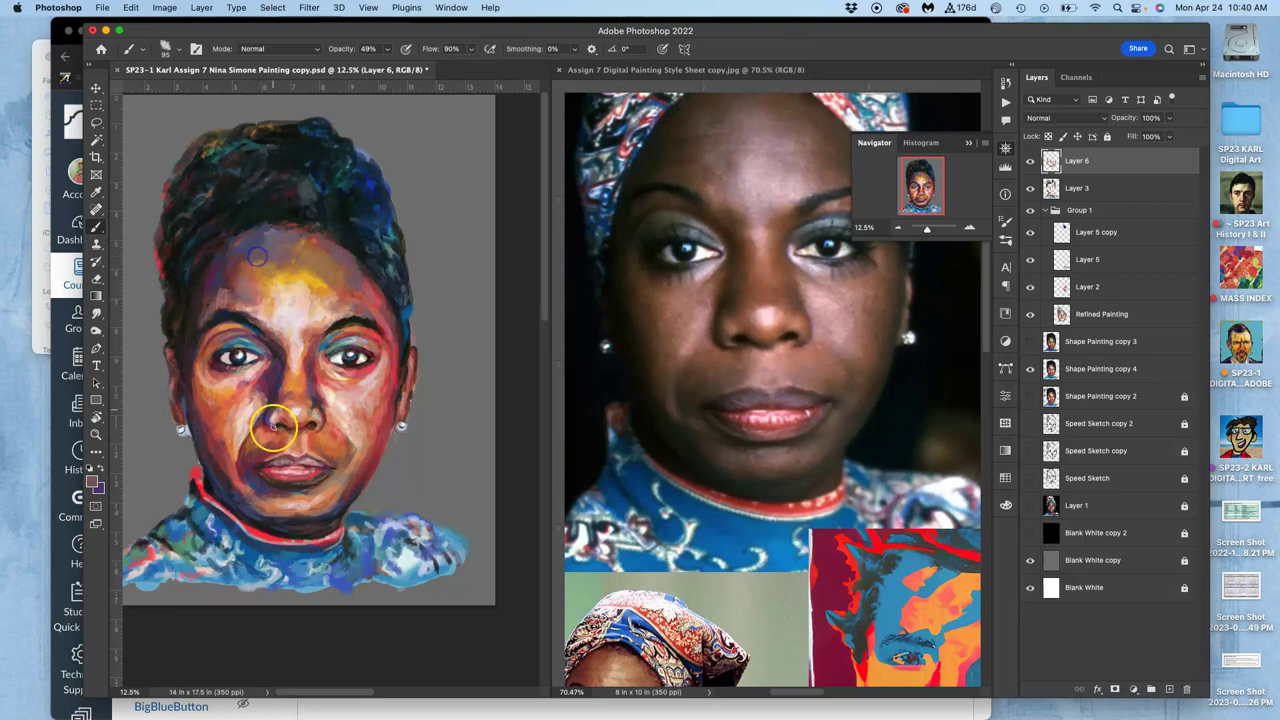
Examine the colour patches in the profile portrait on the style sheet, both close up and as a whole
left_click(768, 540)
left_click_drag(768, 538, 734, 286)
left_click_drag(777, 429, 740, 235)
mouse_move(743, 323)
left_mouse_down()
mouse_move(690, 220)
mouse_move(677, 248)
left_mouse_up()
left_click_drag(793, 362, 791, 362)
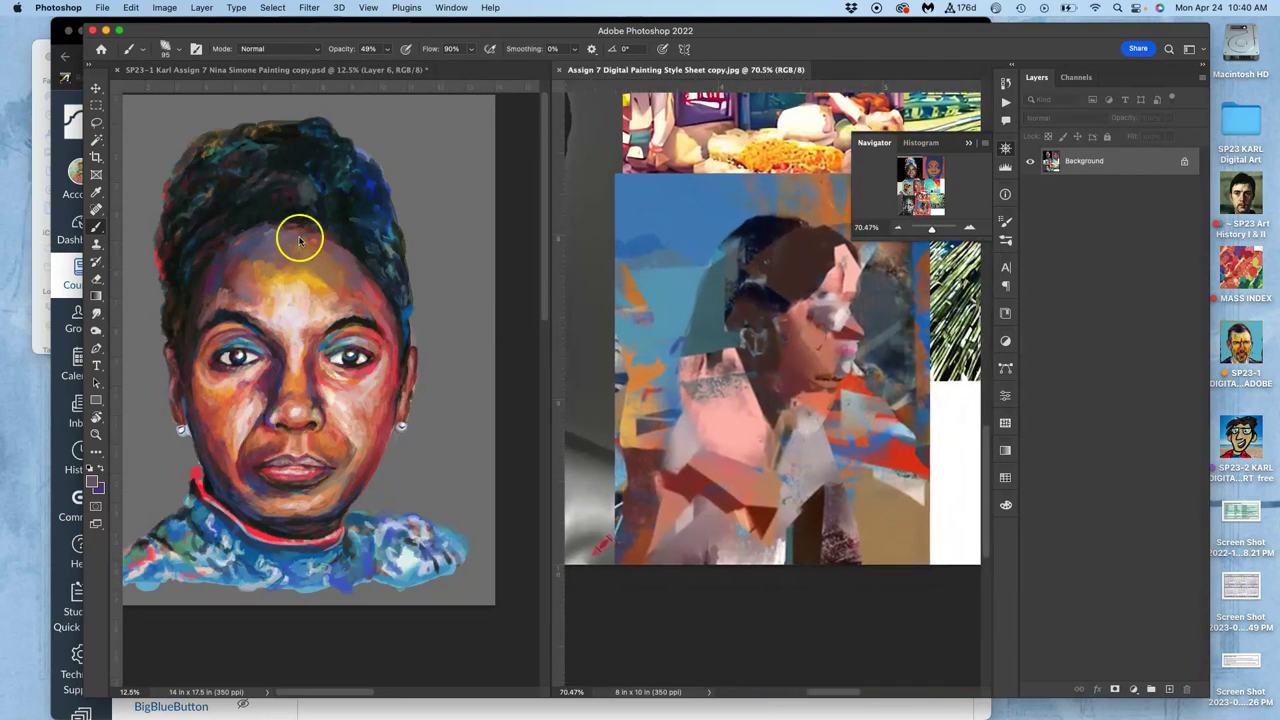
key("super+plus")
key("super+plus")
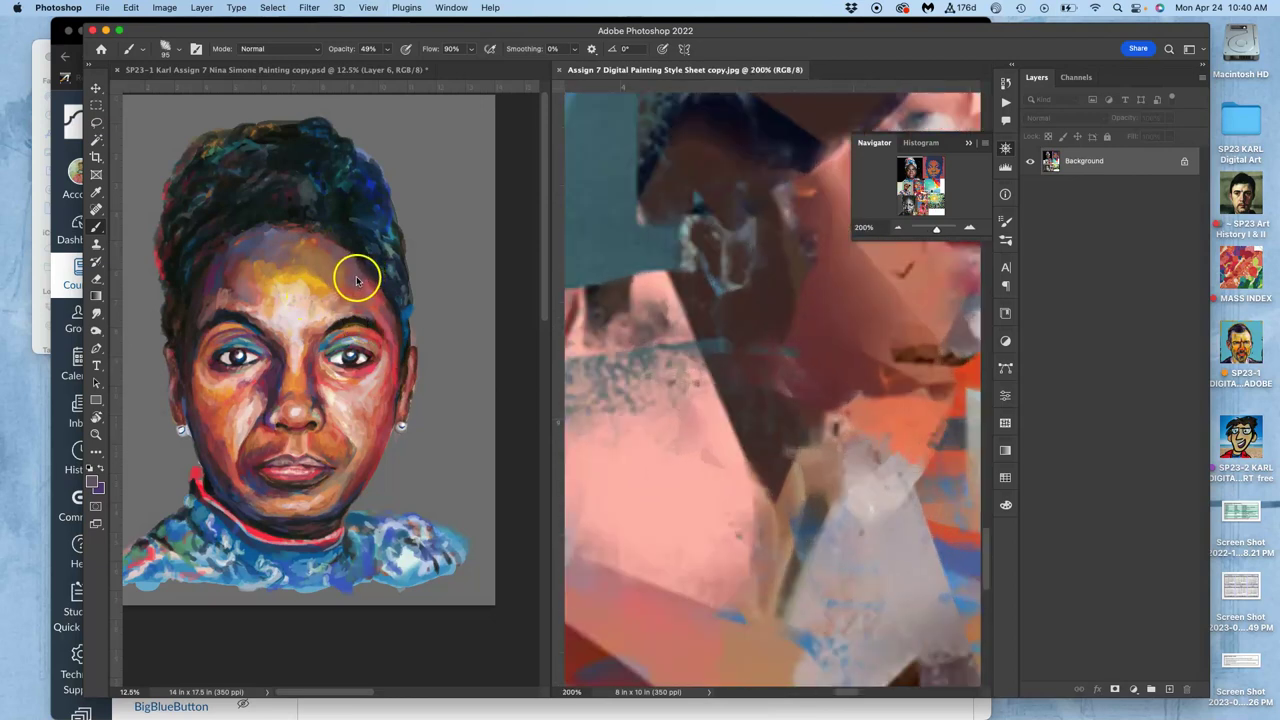
key("super+minus")
key("super+minus")
Return to the portrait painting and touch up the shadowed side of the forehead with a sampled dark red-brown
left_click(375, 250)
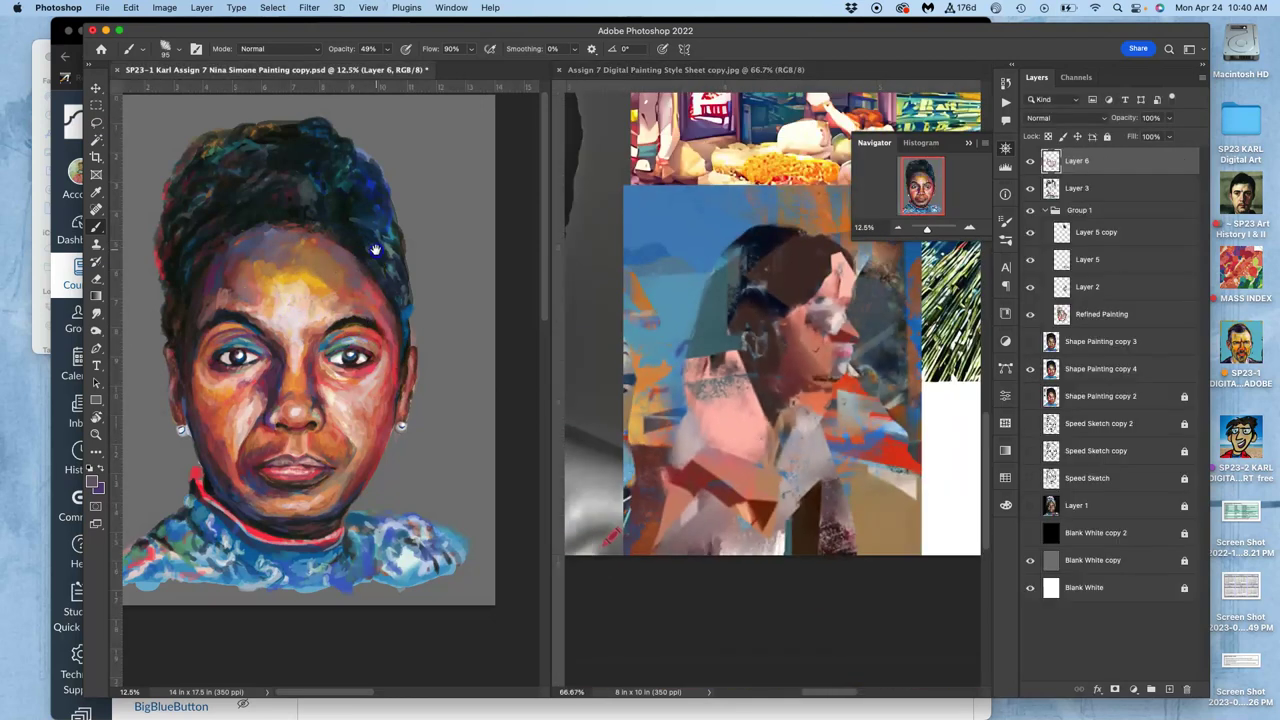
key("super+equal")
key("super+equal")
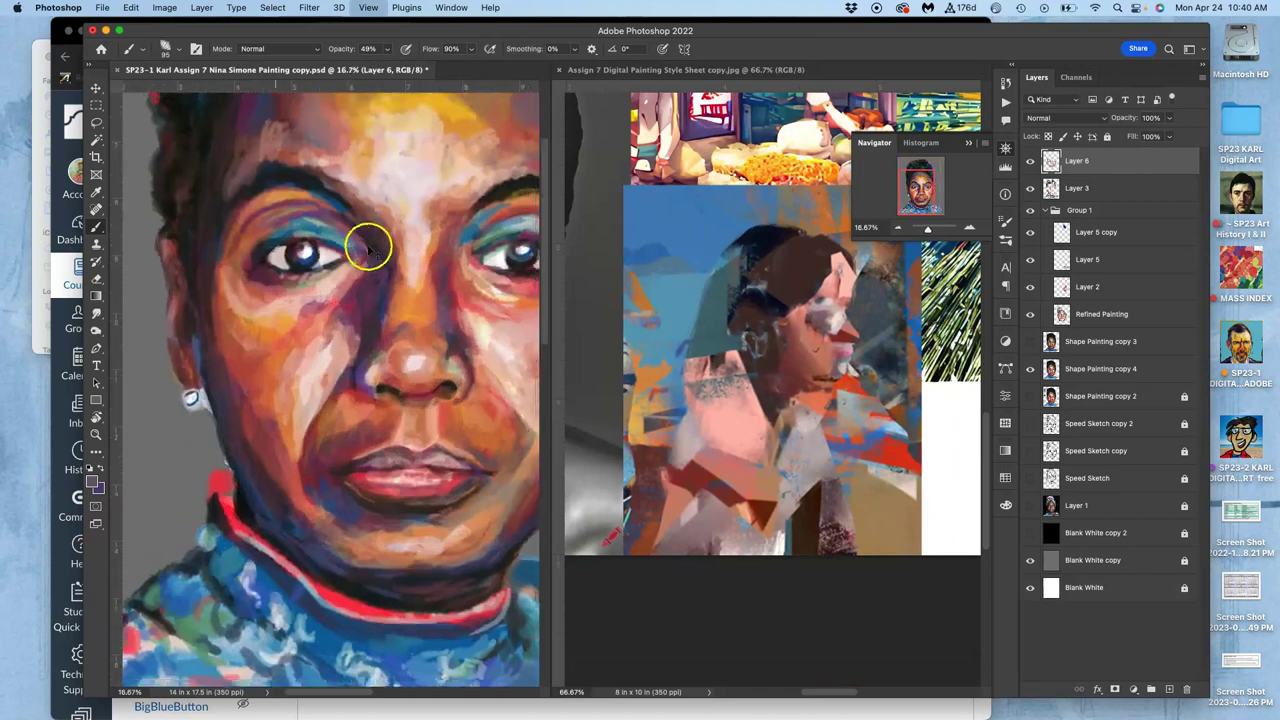
left_click_drag(335, 222, 362, 284)
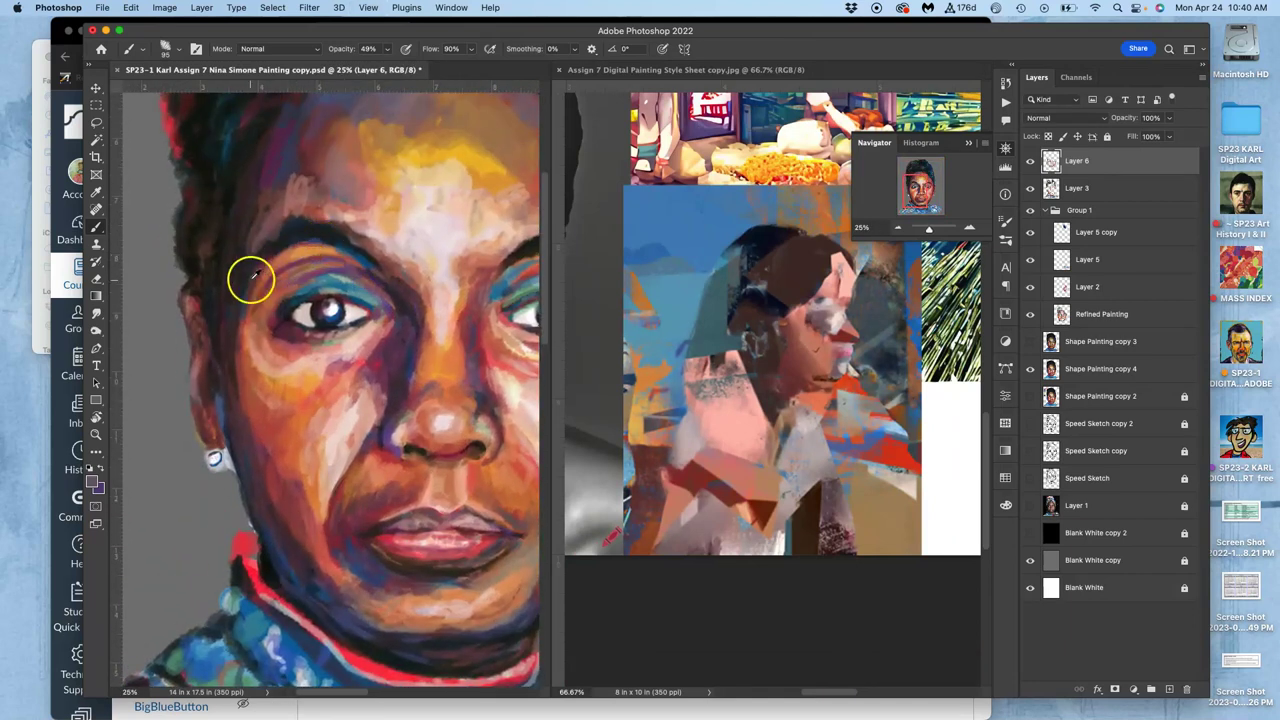
left_click(306, 173, "alt")
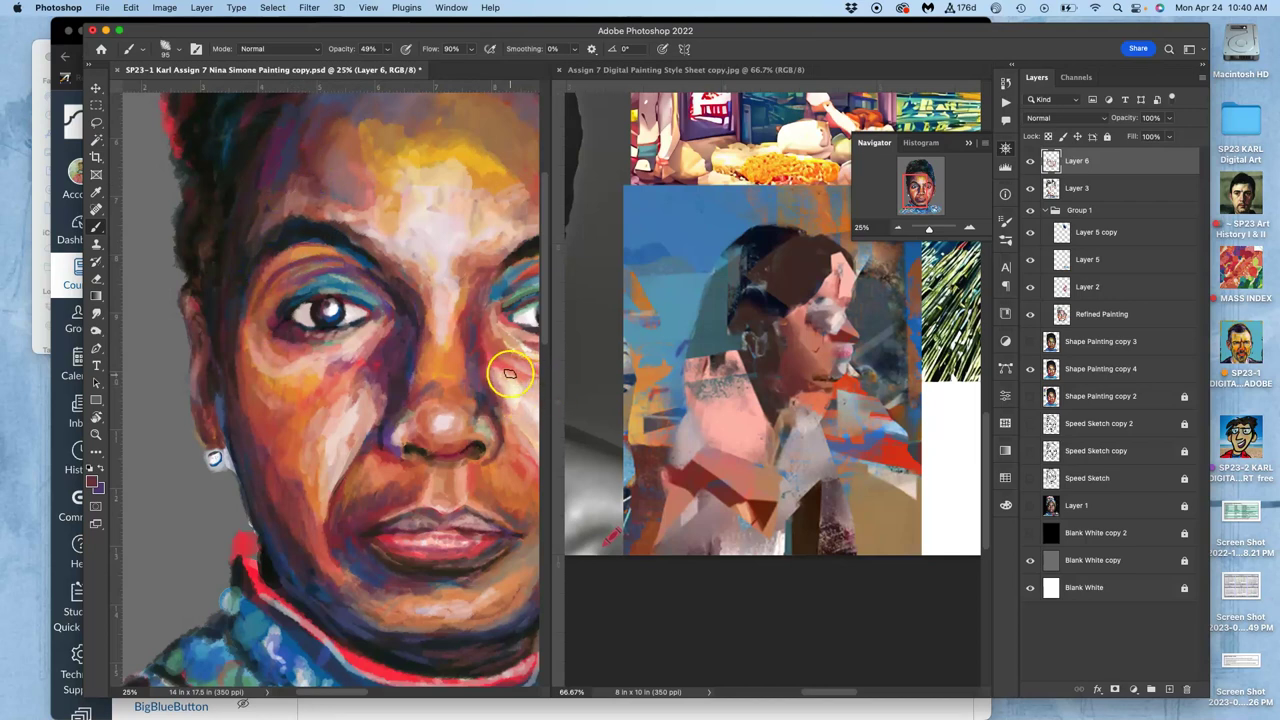
Dab the dark red-brown into the hair and save the painting
key("super+minus")
key("super+minus")
key("super+minus")
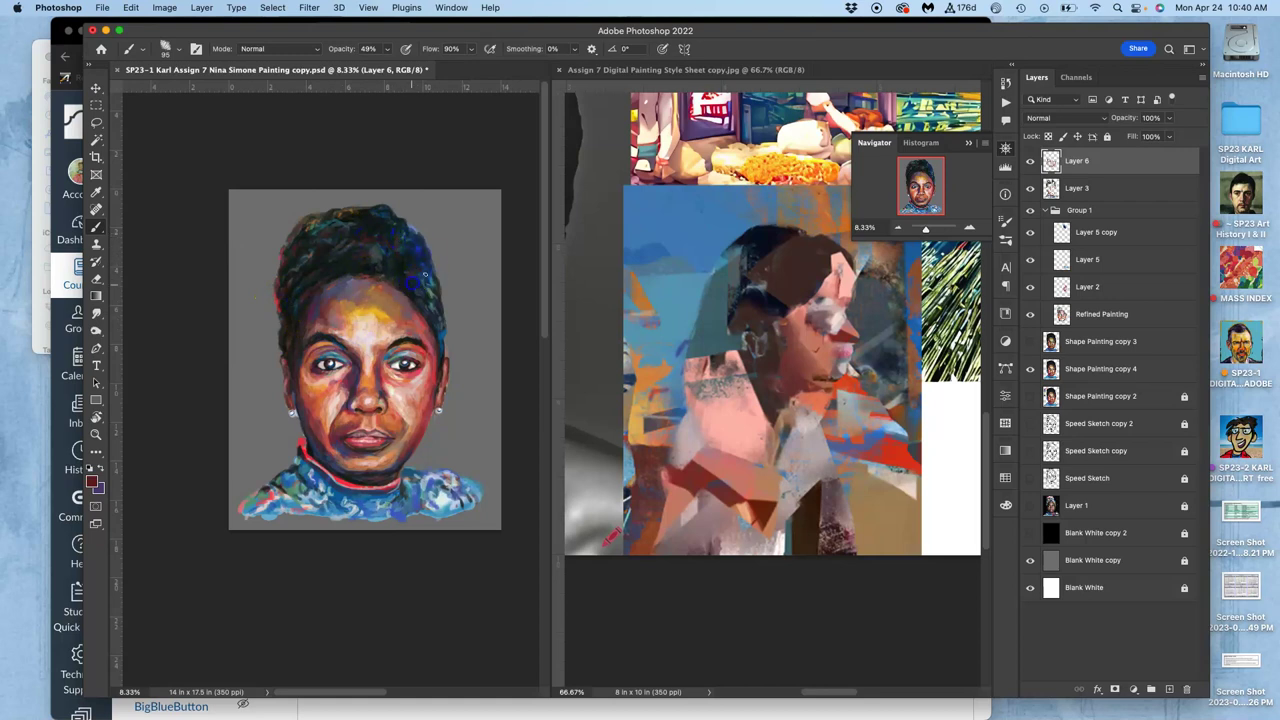
left_click(298, 254)
key("super+s")
Group the layers from Layer 6 down to Shape Painting copy 4, and hide the Blank White copy and Blank White backdrops
left_click(1113, 373, "shift")
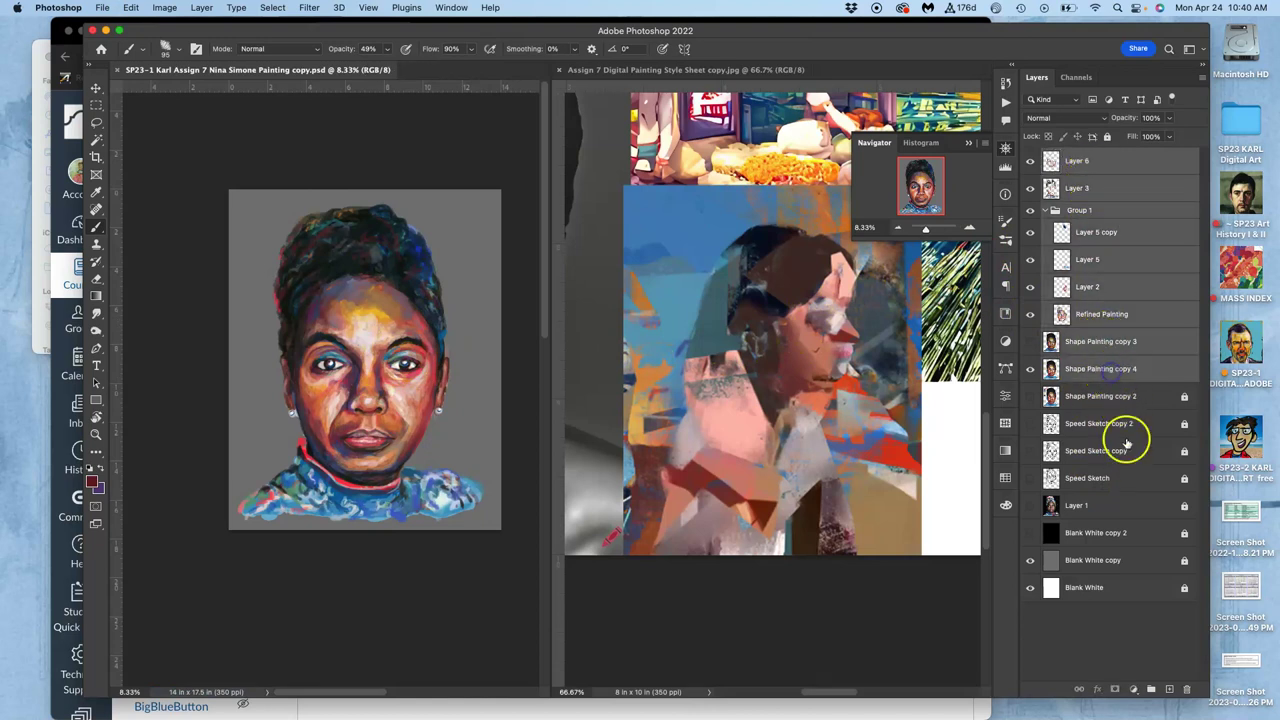
left_click(1151, 689)
left_click(1030, 341)
left_click(1030, 368)
left_click(1030, 156)
left_click(1030, 156)
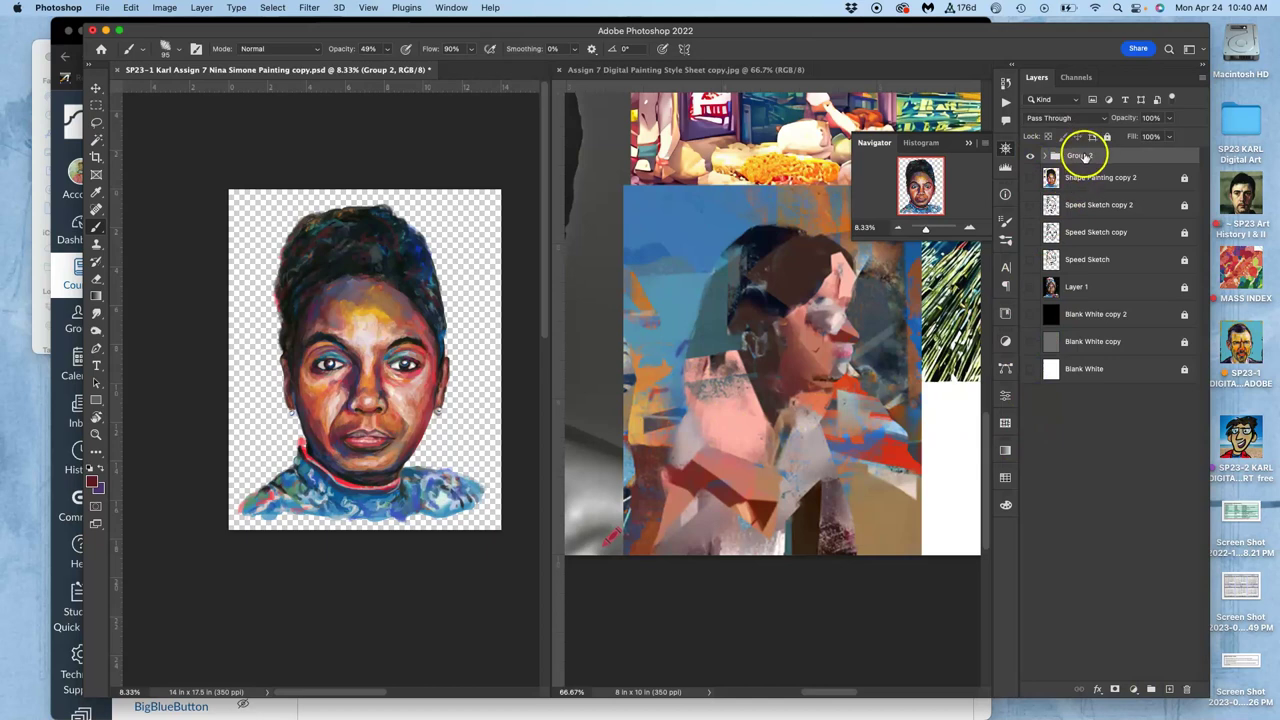
Duplicate Group 2, hide the original group and expand the copy
double_click(1070, 158)
key("super+j")
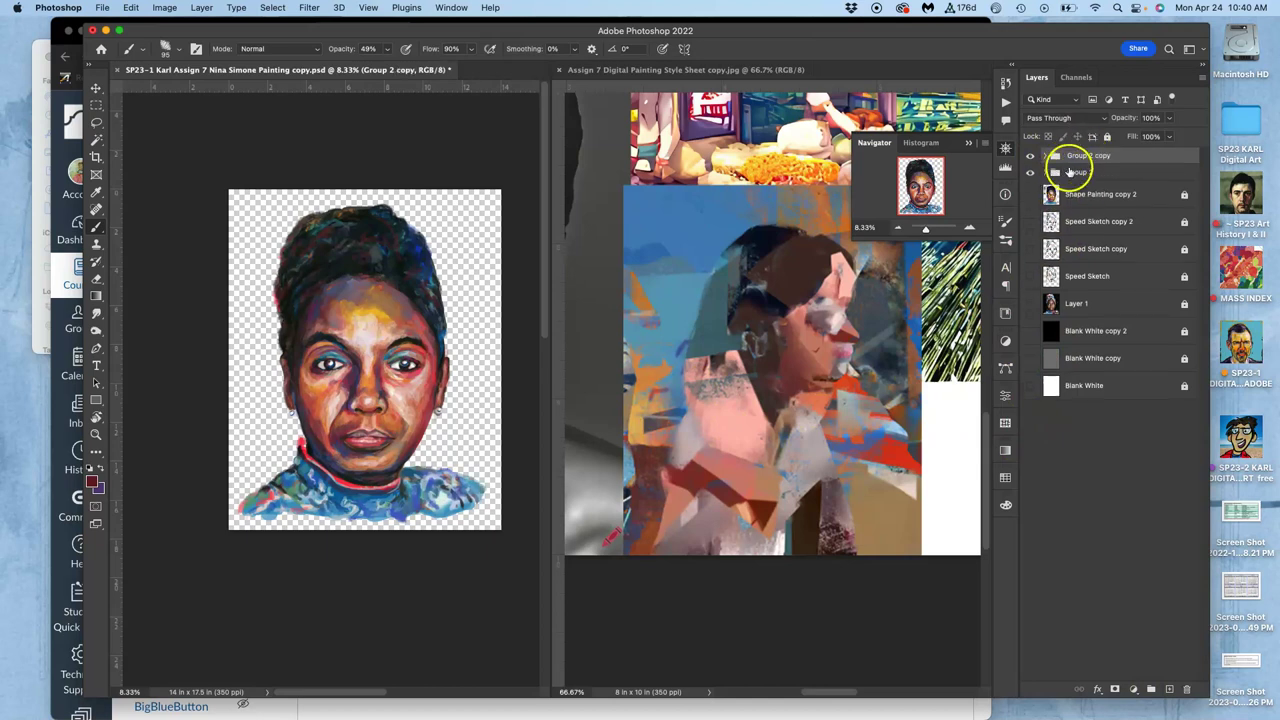
left_click(1030, 174)
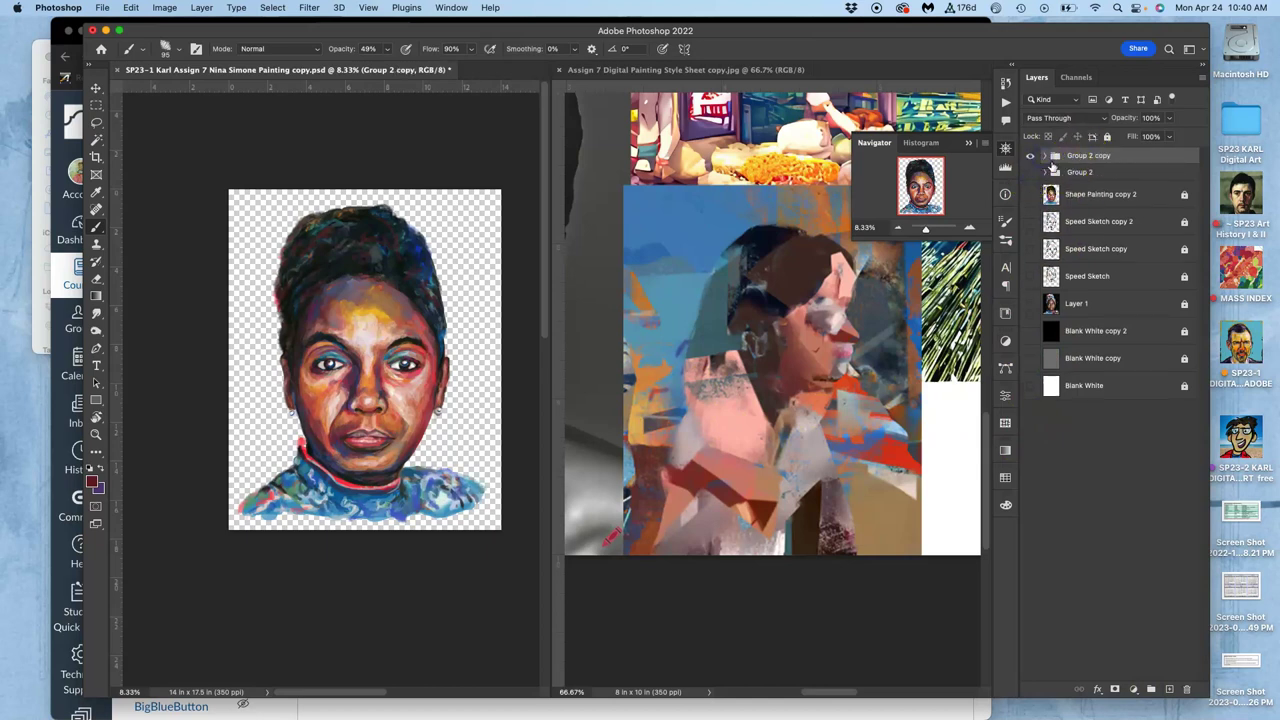
left_click(1045, 156)
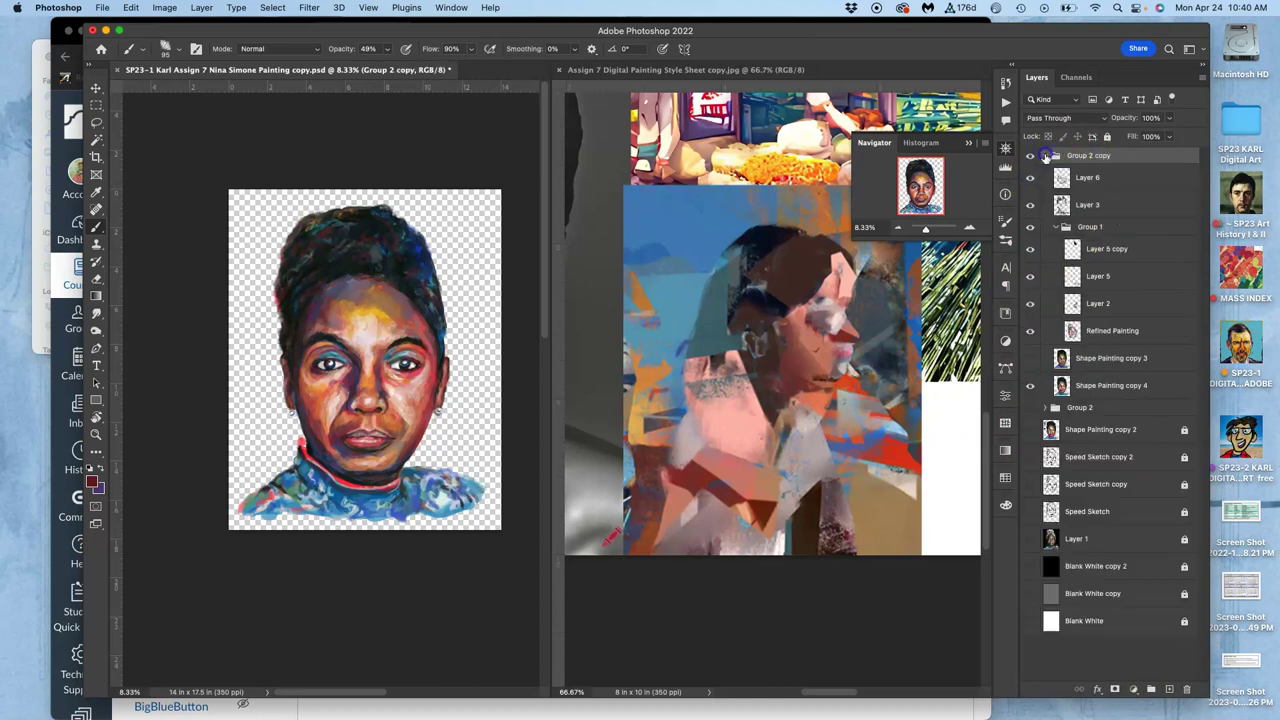
Show the Blank White backdrop and hide Shape Painting copy 4 inside Group 2 copy
left_click(1031, 593)
left_click(1031, 593)
left_click(1031, 620)
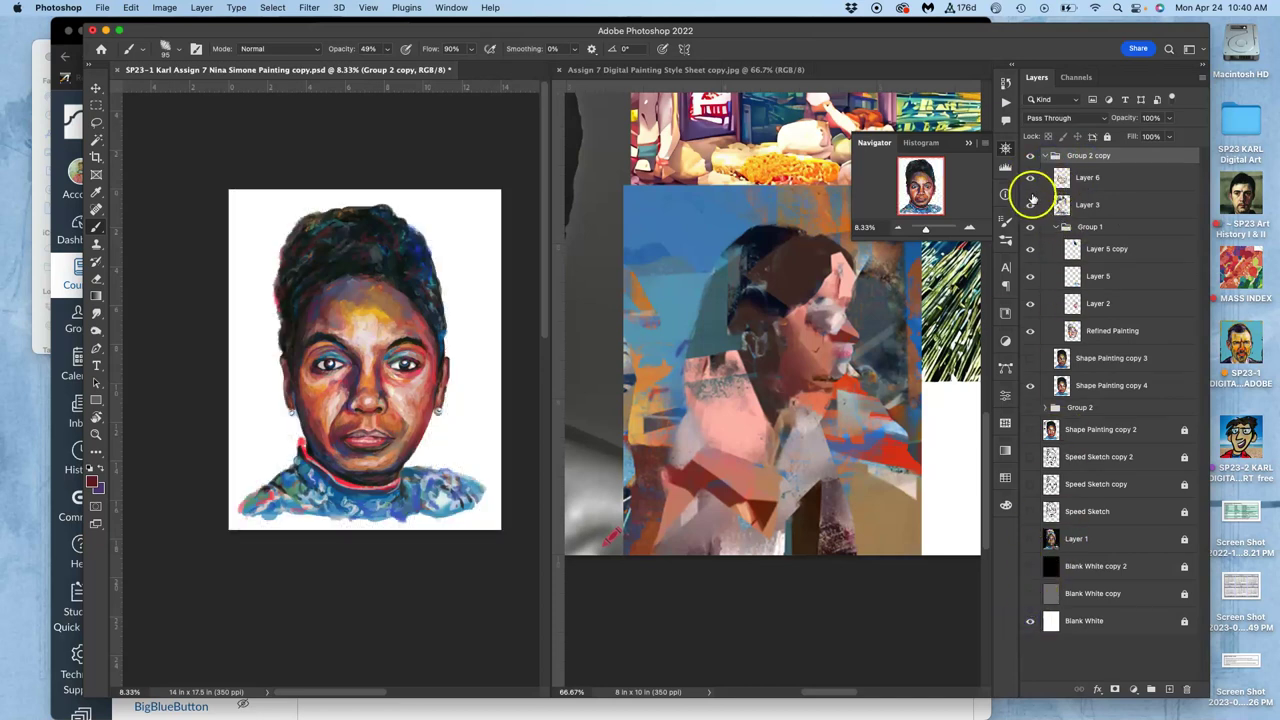
left_click(1032, 385)
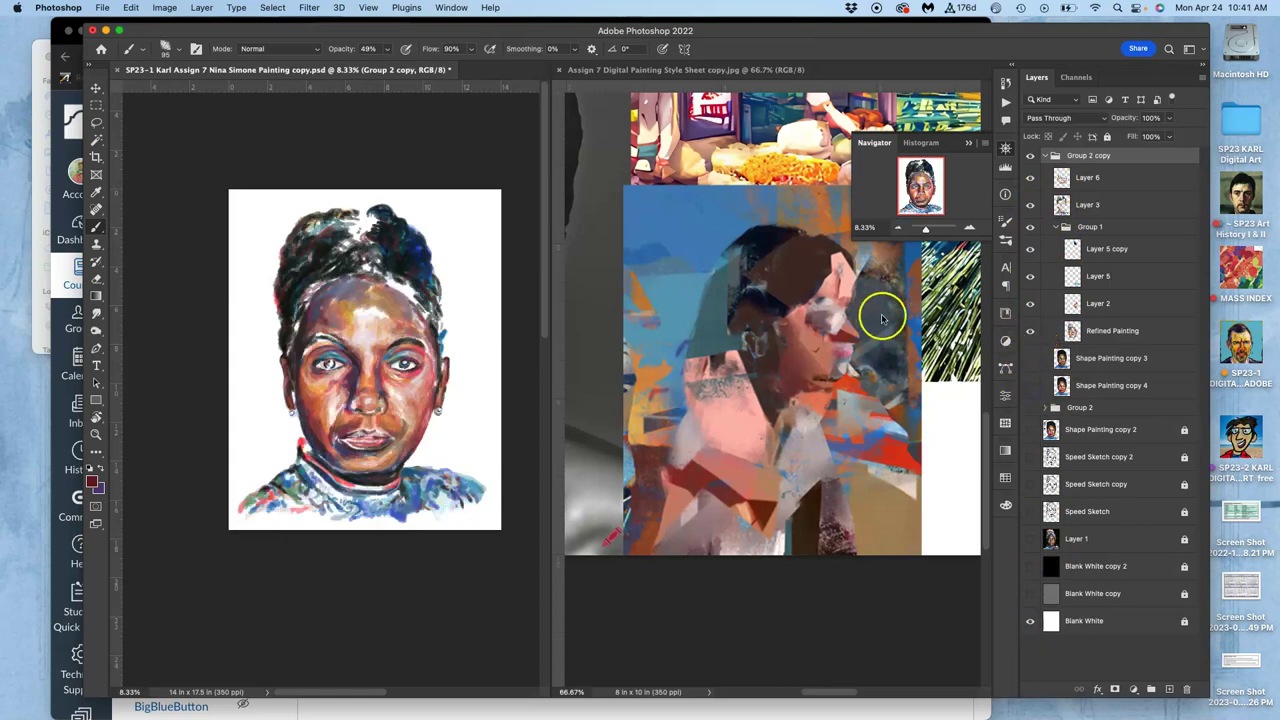
key("super+equal")
key("super+equal")
key("super+equal")
key("super+minus")
key("super+minus")
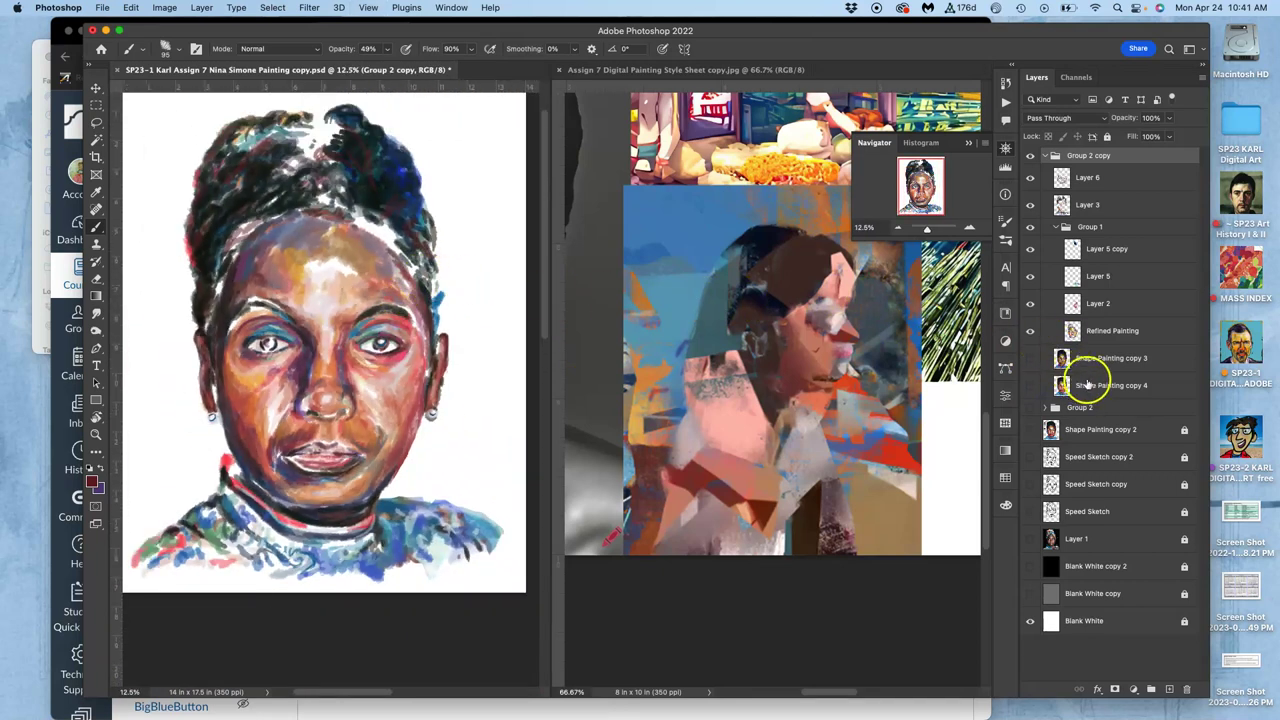
Select the Refined Painting layer in Group 2 copy and toggle its visibility to check what it contributes
left_click(1094, 336)
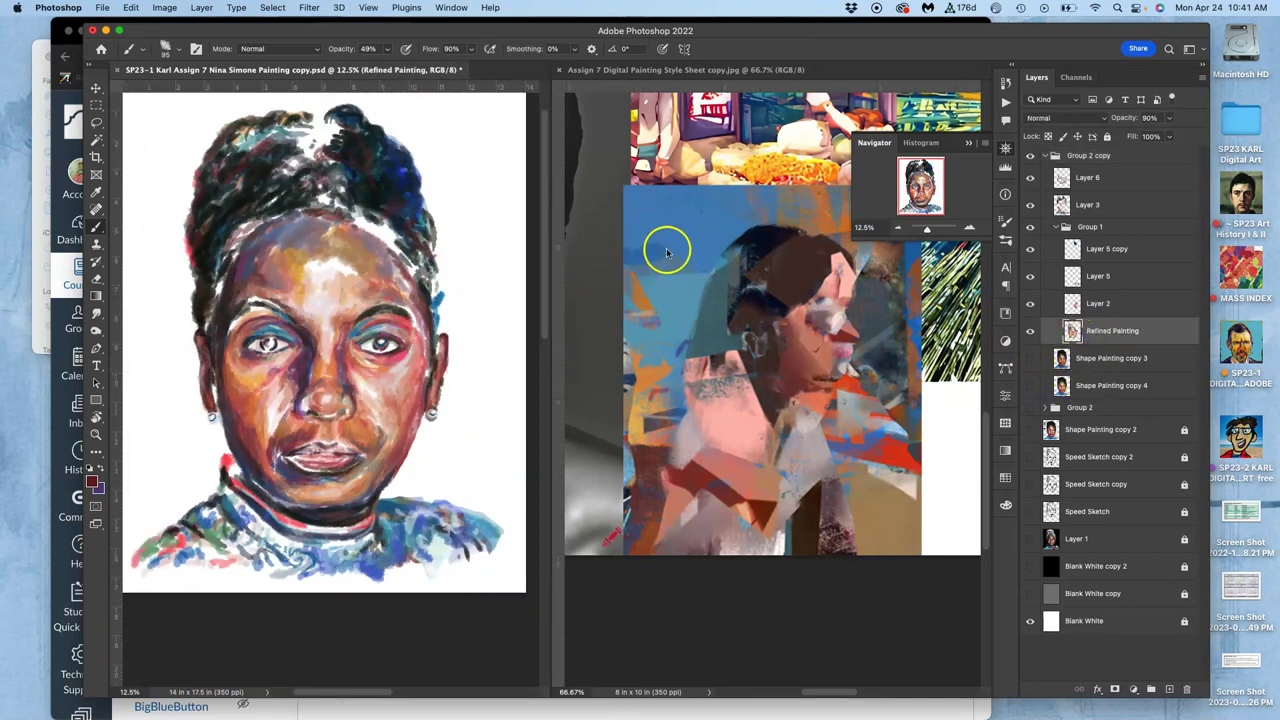
left_click(1031, 330)
left_click(1031, 330)
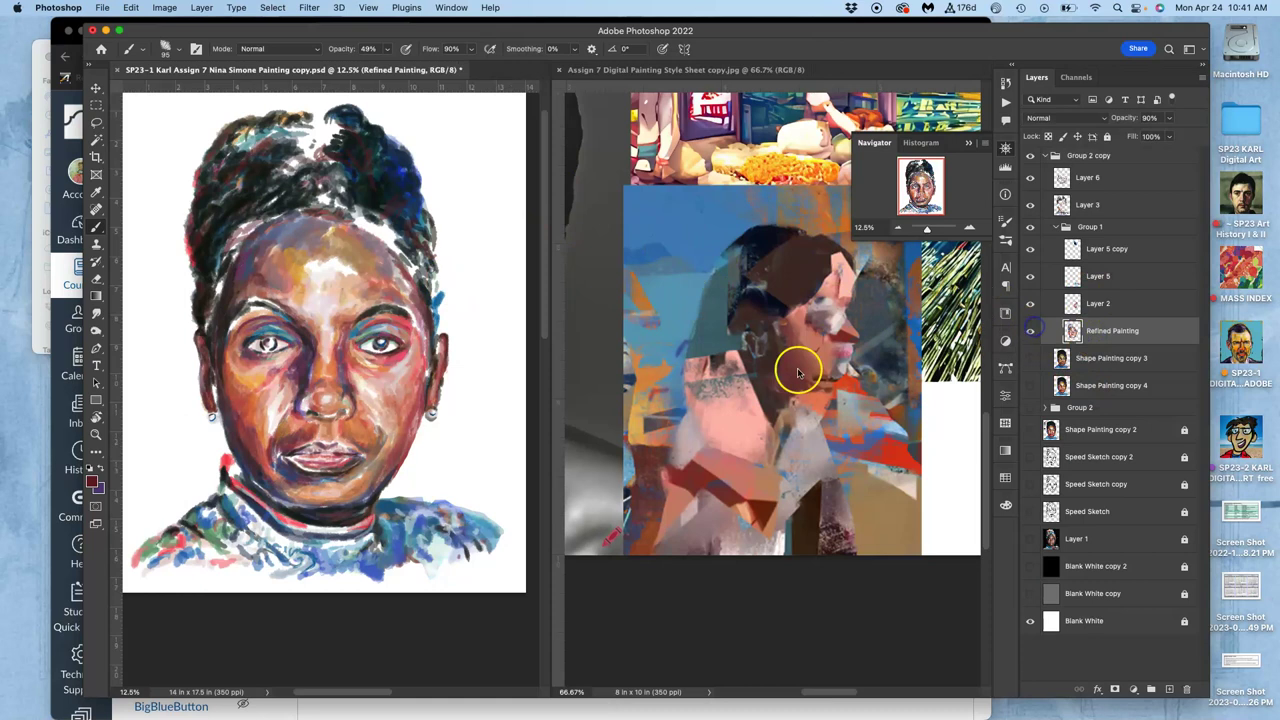
left_click(165, 8)
mouse_move(210, 44)
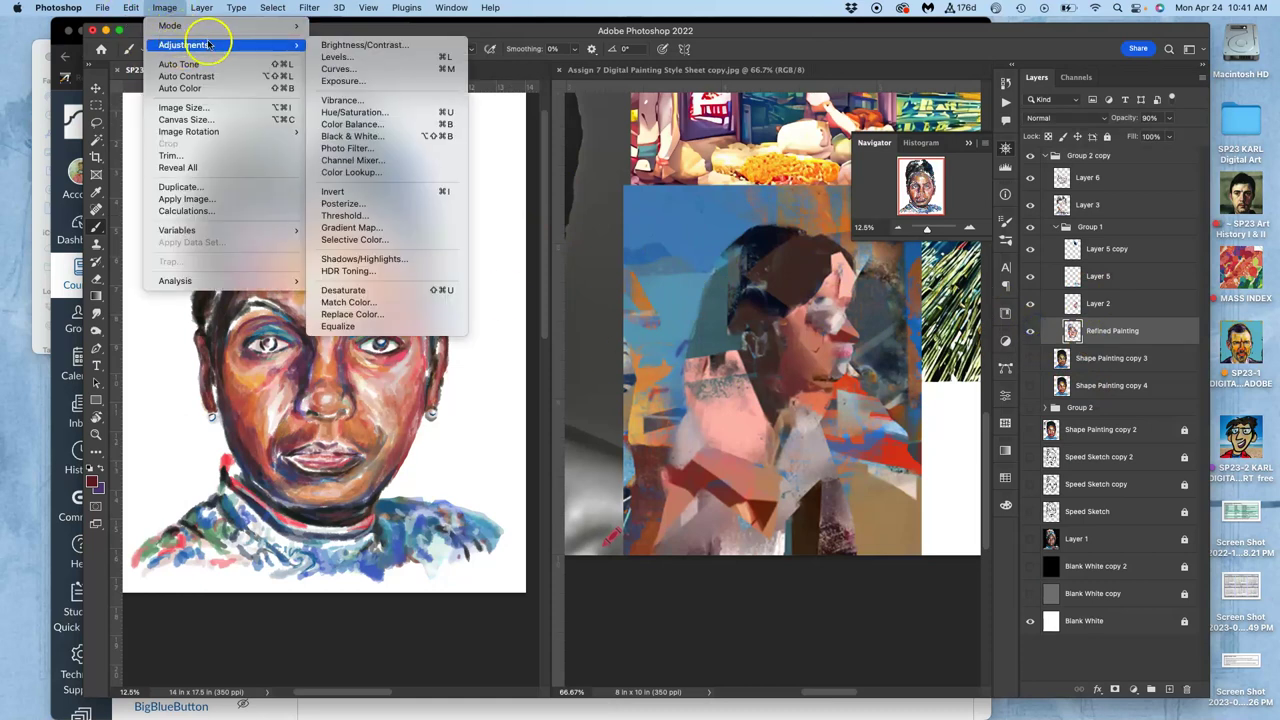
left_click(362, 57)
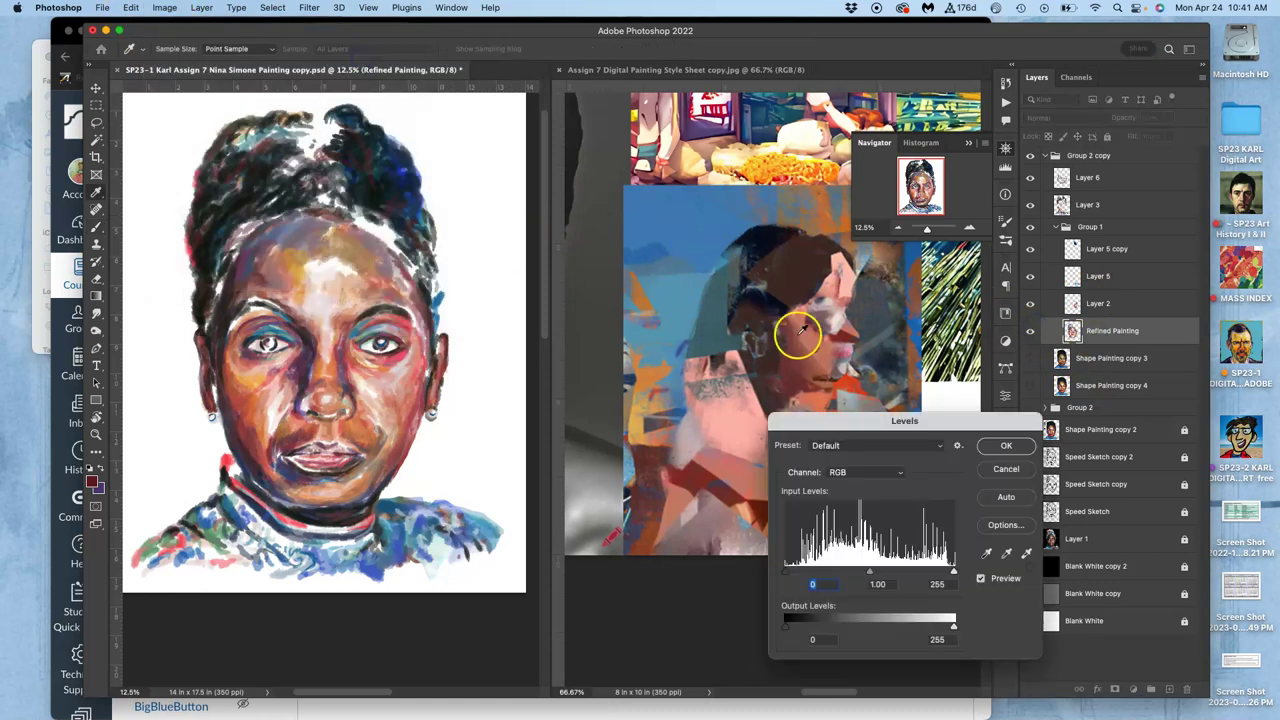
left_click(985, 475)
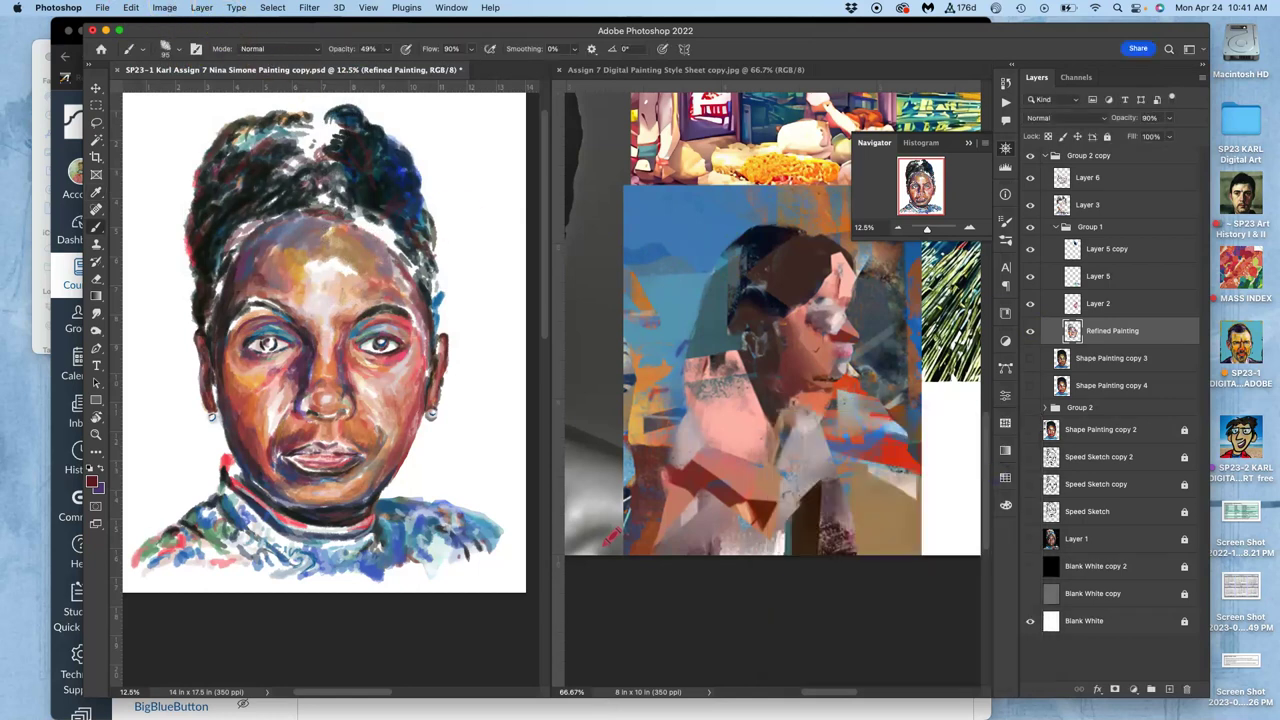
left_click(165, 8)
left_click(258, 338)
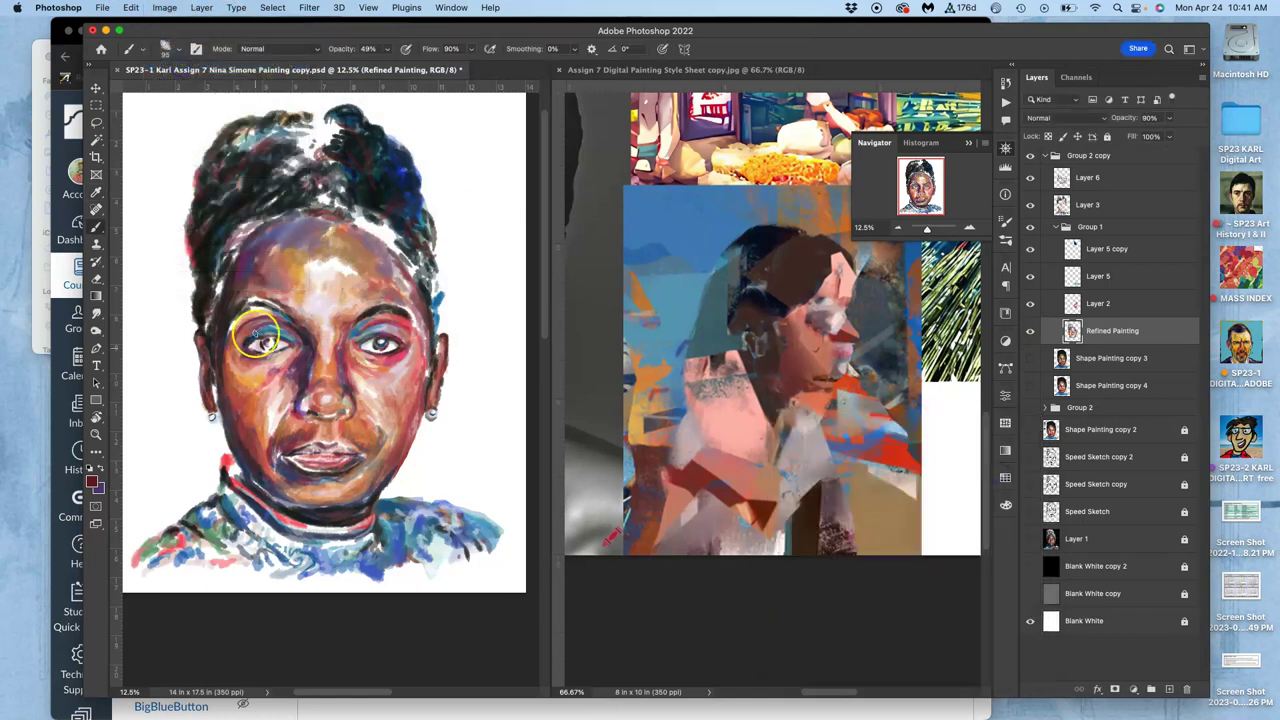
left_click(1030, 331)
left_click(1030, 331)
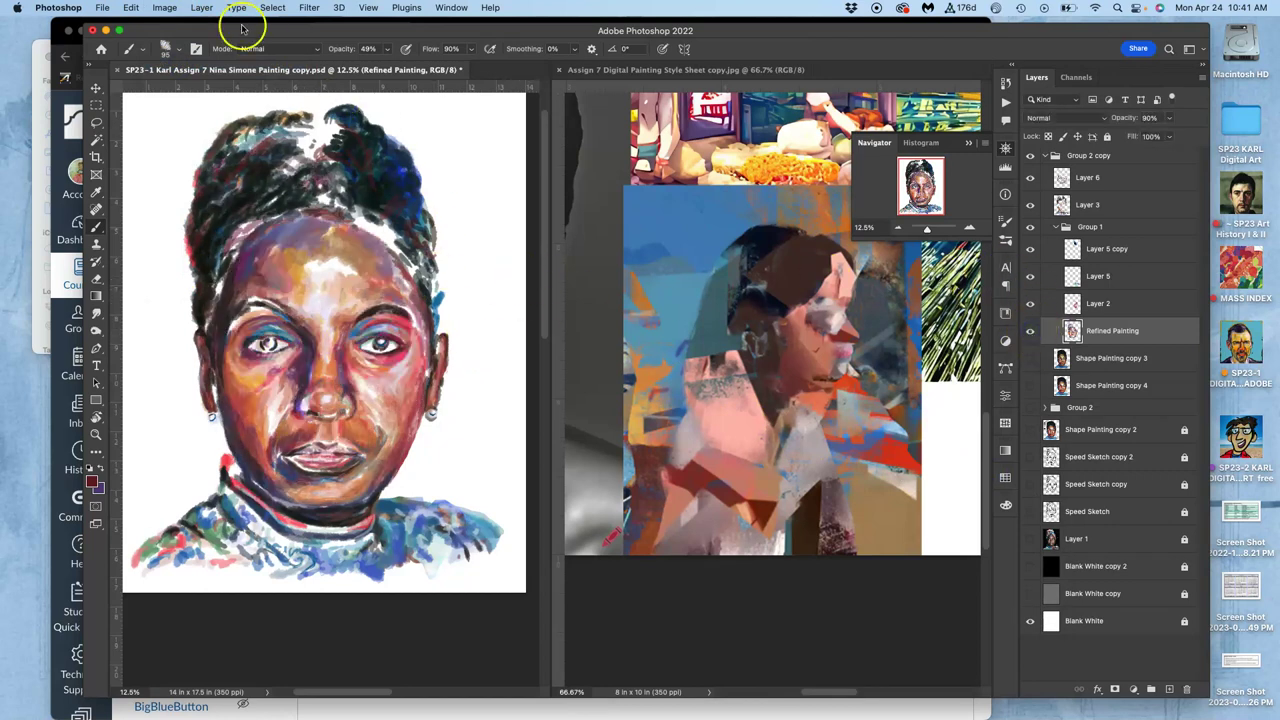
left_click(165, 8)
left_click(166, 9)
Apply Color Balance to Layer 3 in Group 2 copy, setting the midtones to +56 red, +14 green and -27 yellow
left_click(1090, 203)
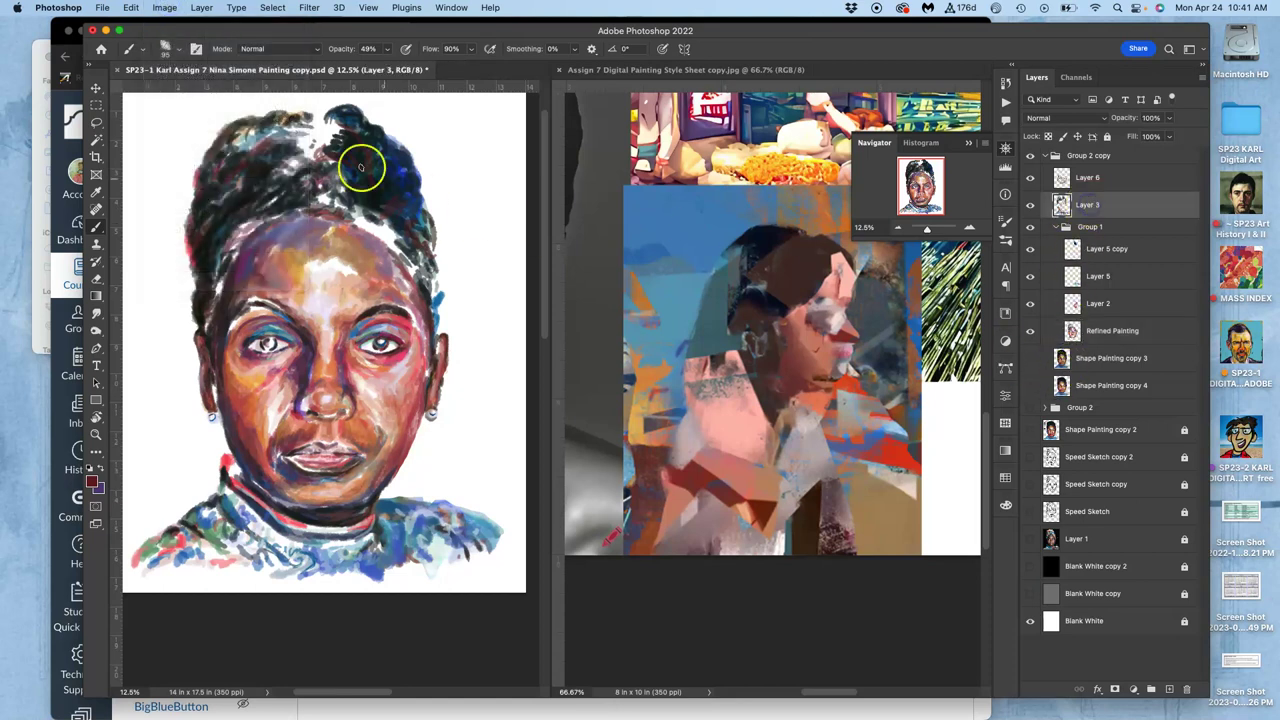
left_click(170, 8)
mouse_move(180, 44)
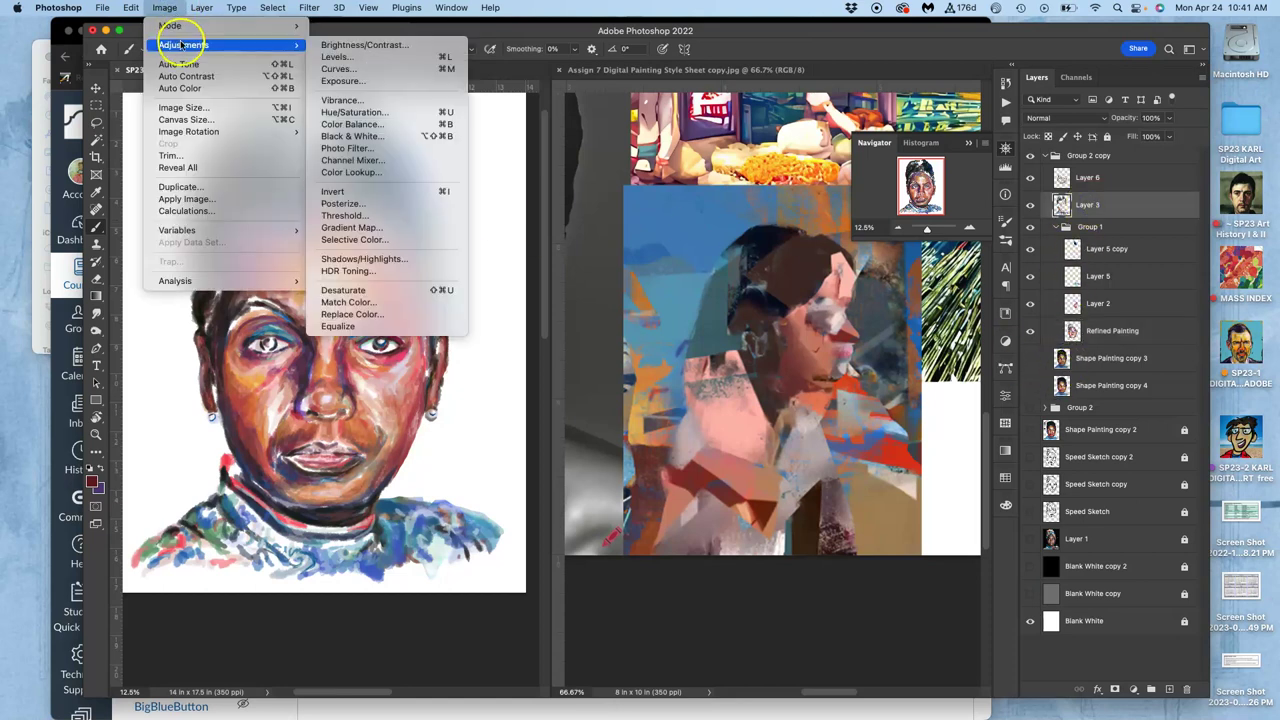
left_click(350, 124)
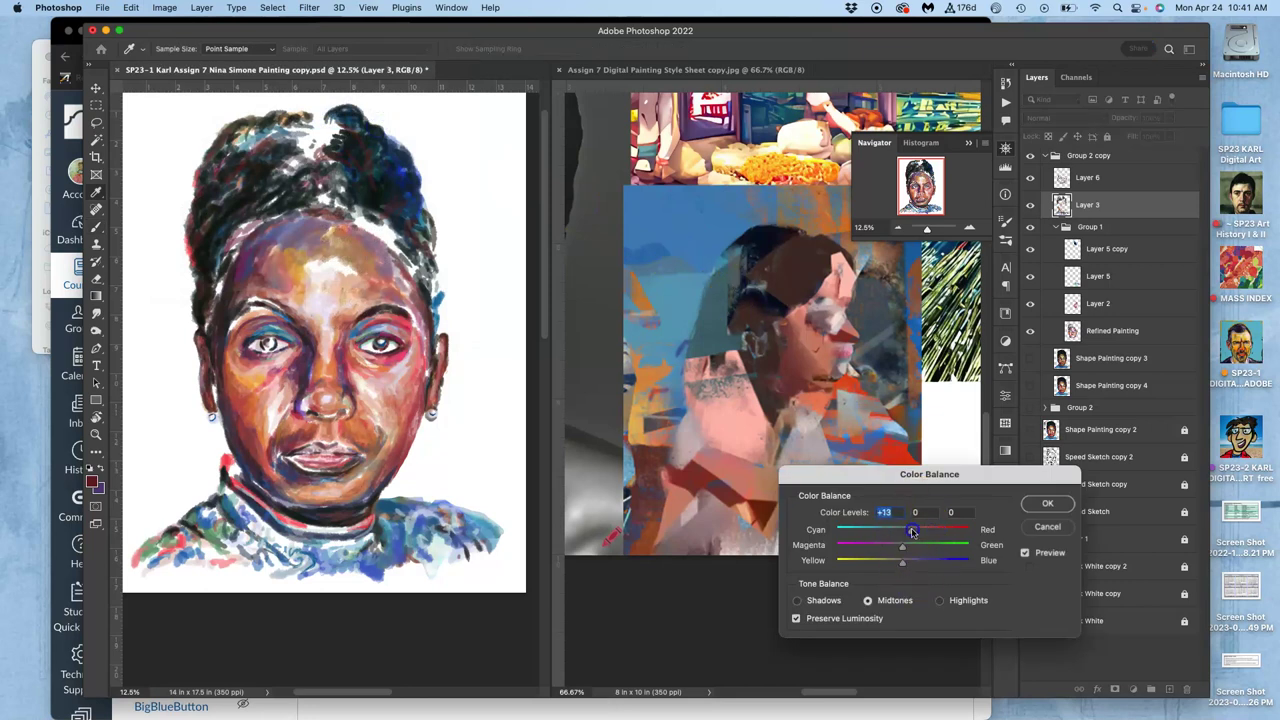
left_click_drag(948, 531, 866, 568)
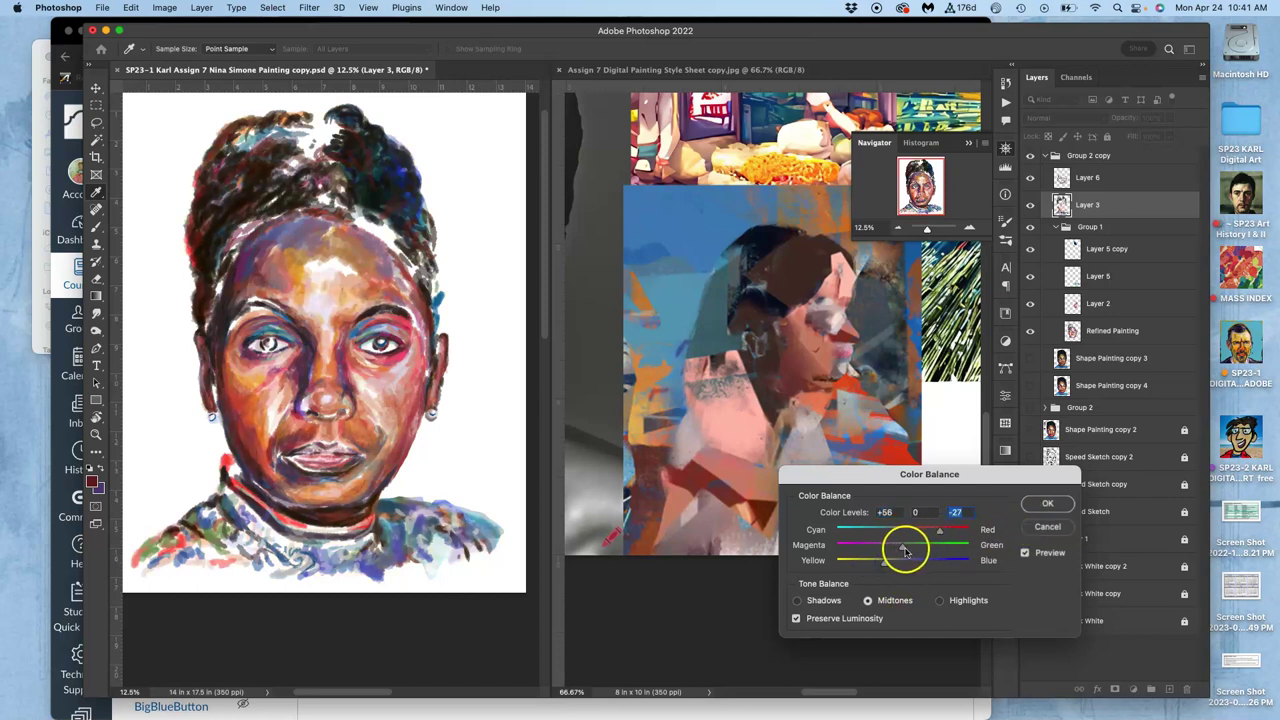
left_click_drag(903, 546, 939, 548)
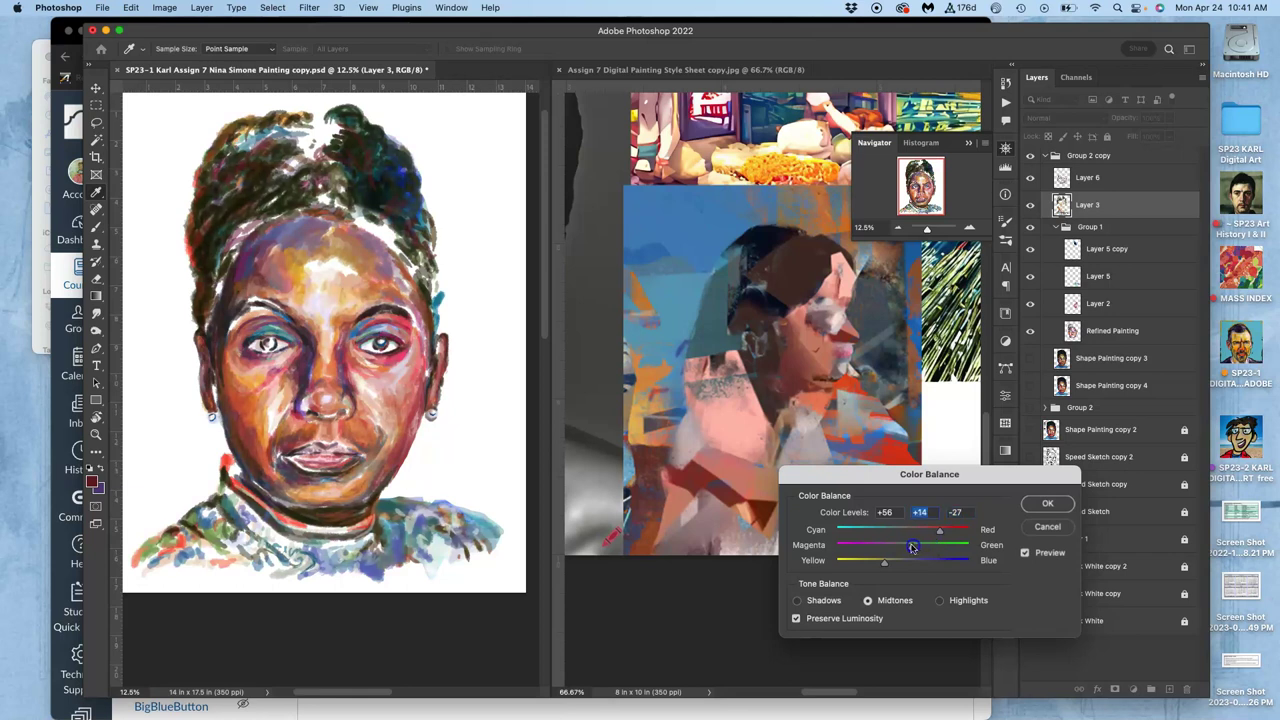
Set Layer 3's shadow colour balance to -24 cyan and +15 blue and apply the adjustment
left_click(797, 600)
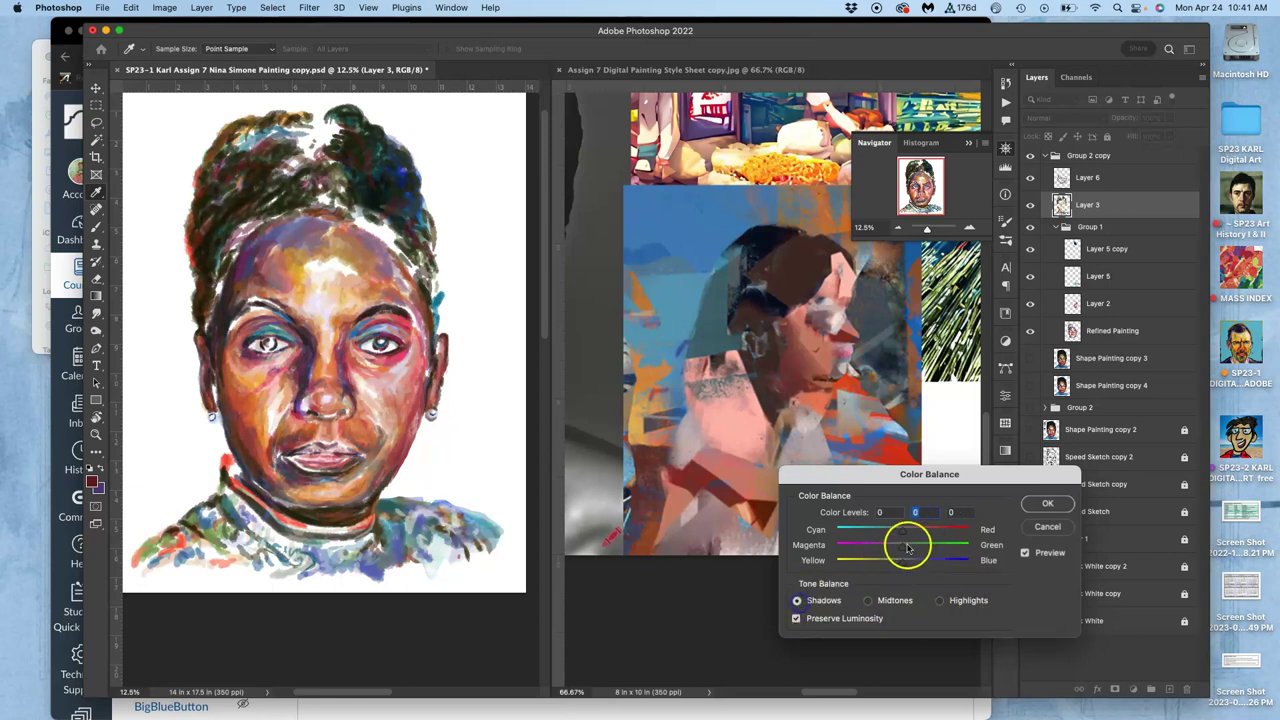
mouse_move(903, 535)
left_mouse_down()
mouse_move(864, 539)
mouse_move(952, 528)
mouse_move(898, 532)
left_mouse_up()
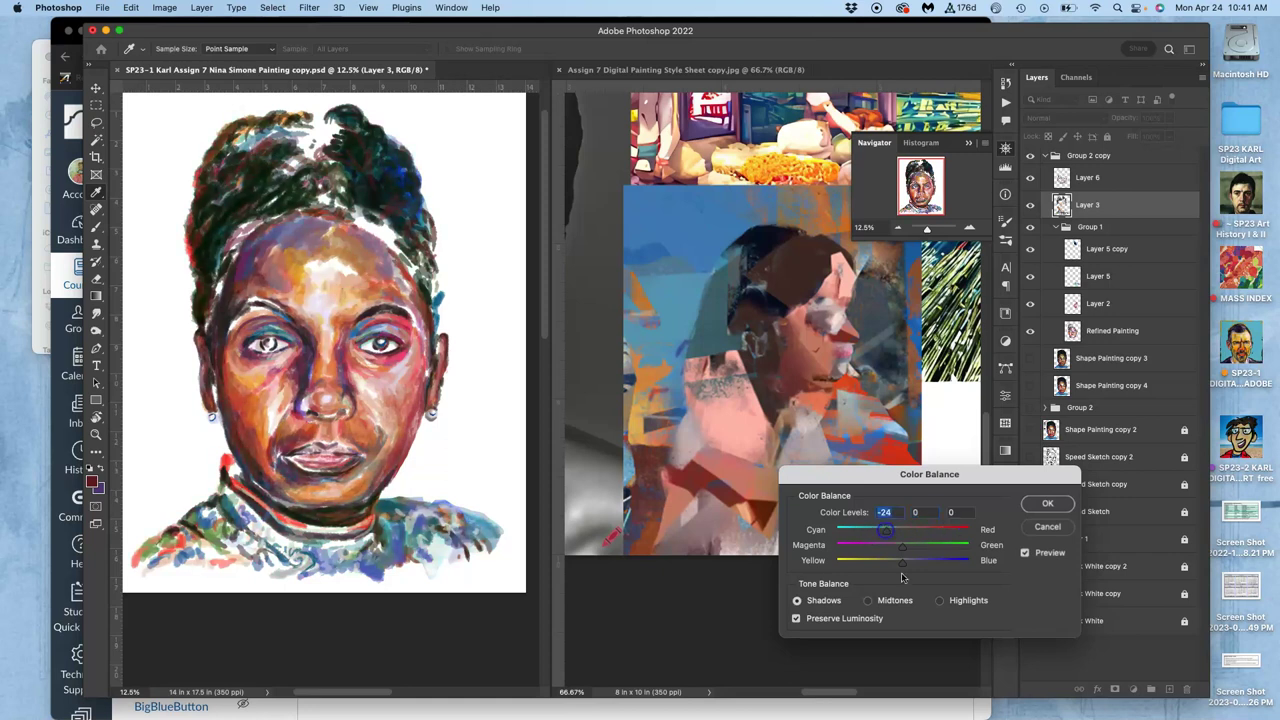
left_click_drag(903, 560, 928, 564)
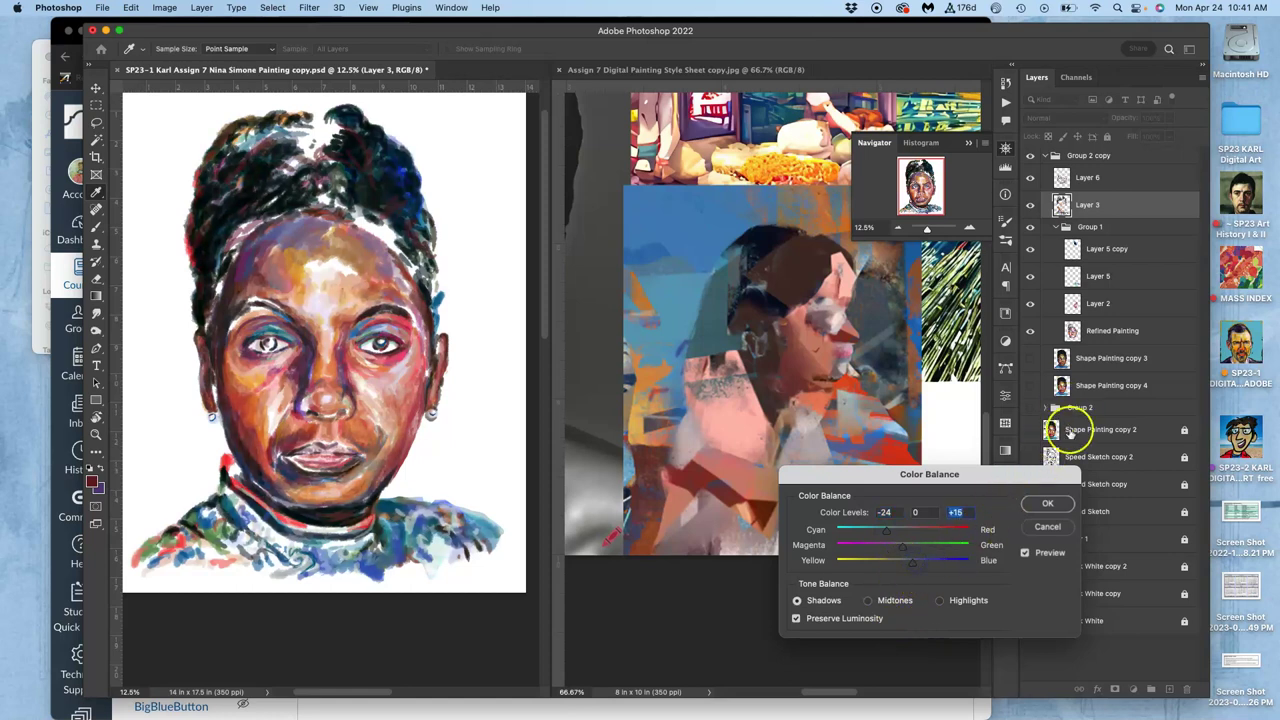
left_click(1045, 503)
Check Layer 6's contribution, show Shape Painting copy 3 in Group 2 copy and lighten it with a Levels midtone of 1.72
left_click(1031, 177)
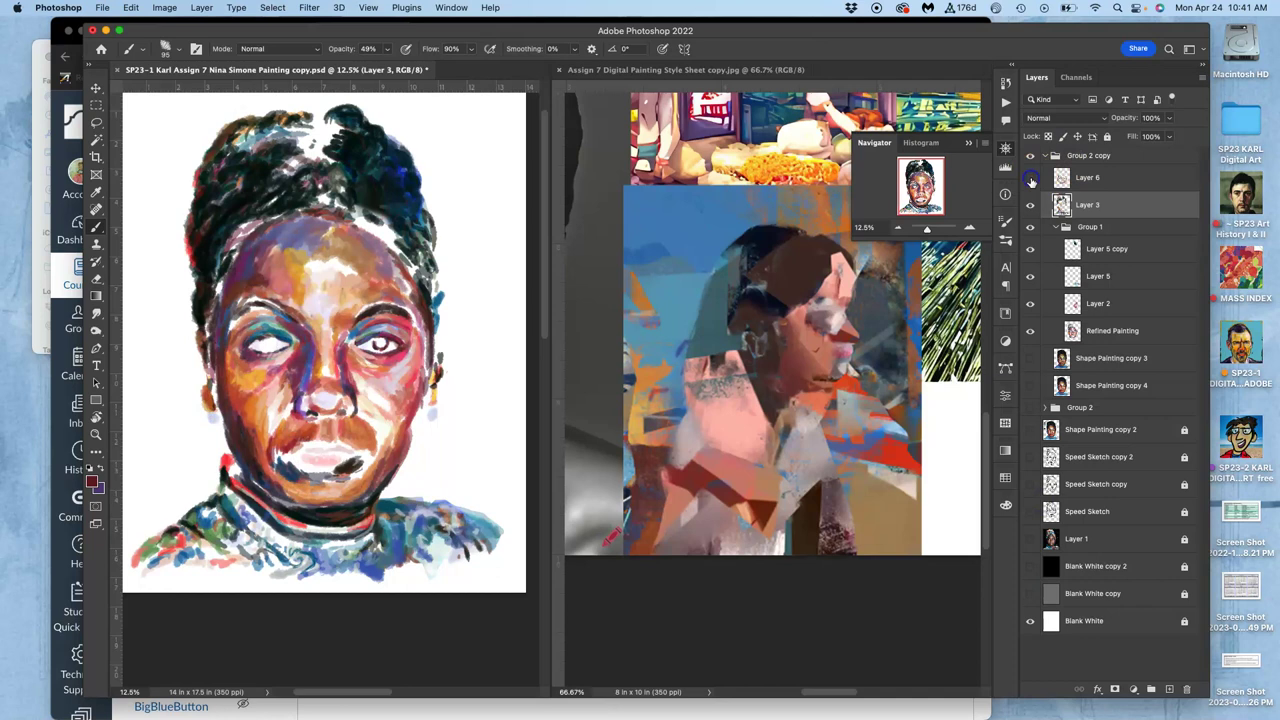
left_click(1031, 177)
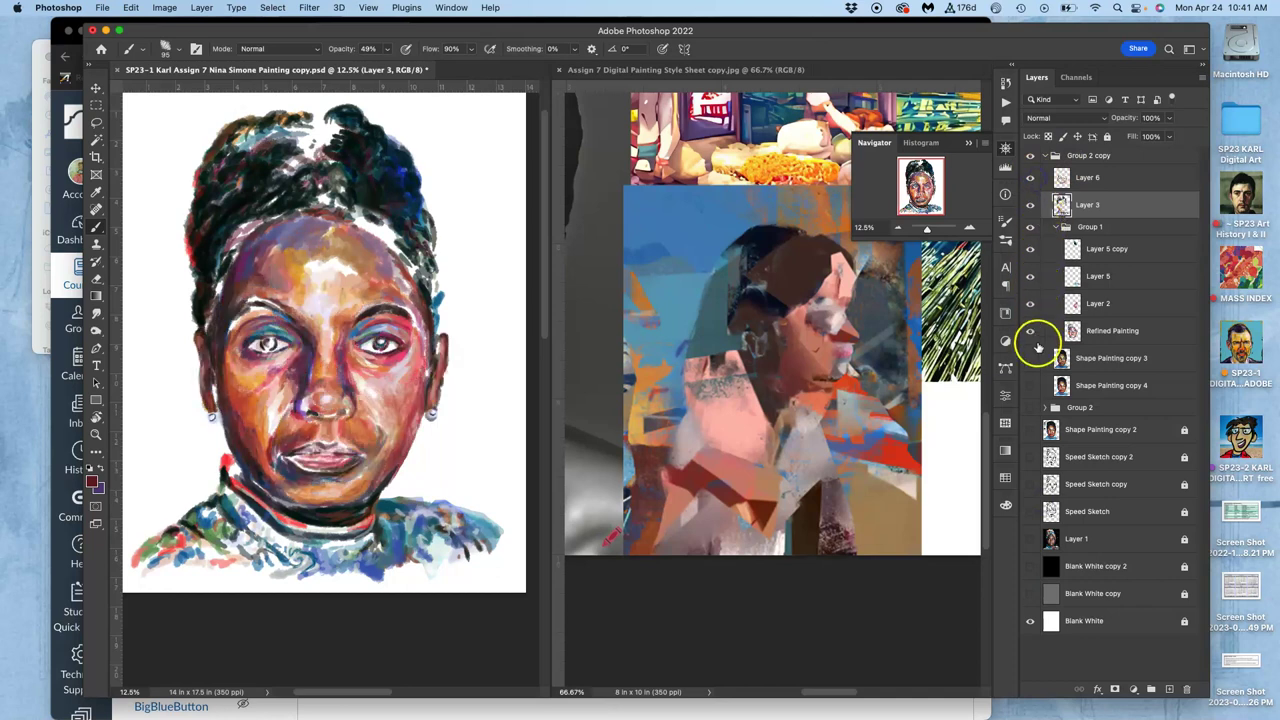
left_click(1031, 359)
left_click(1087, 362)
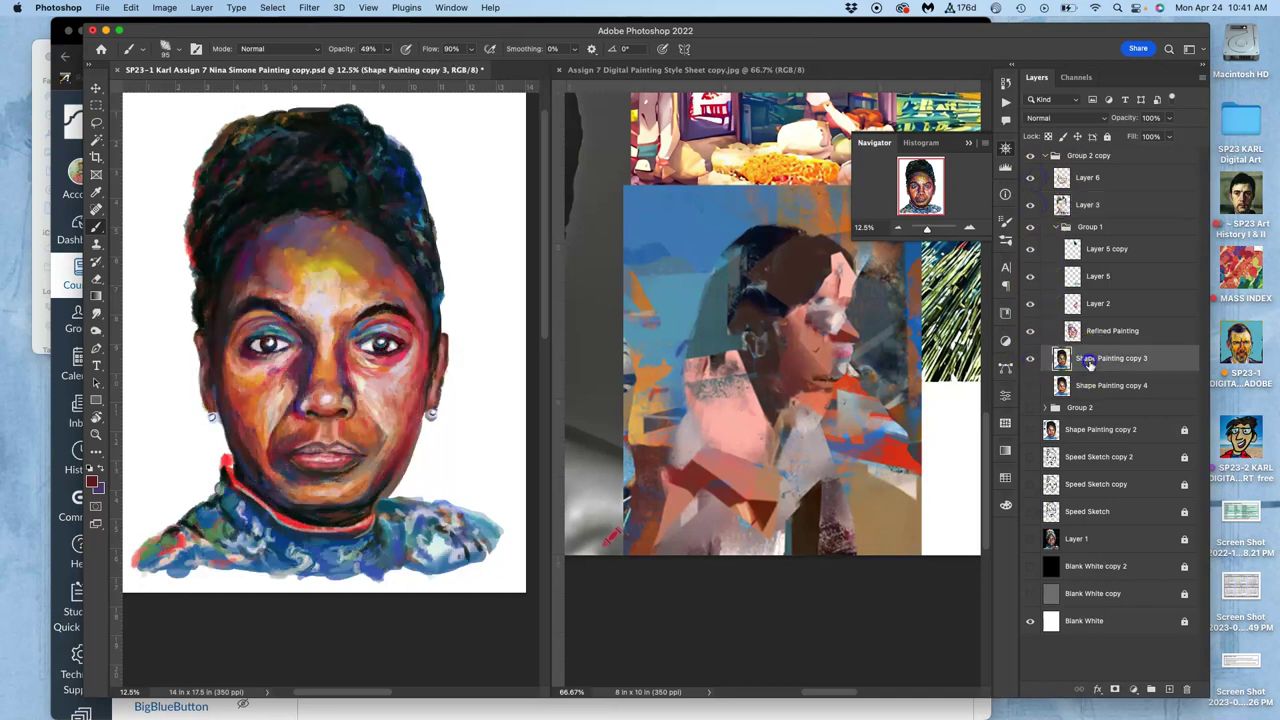
left_click(165, 8)
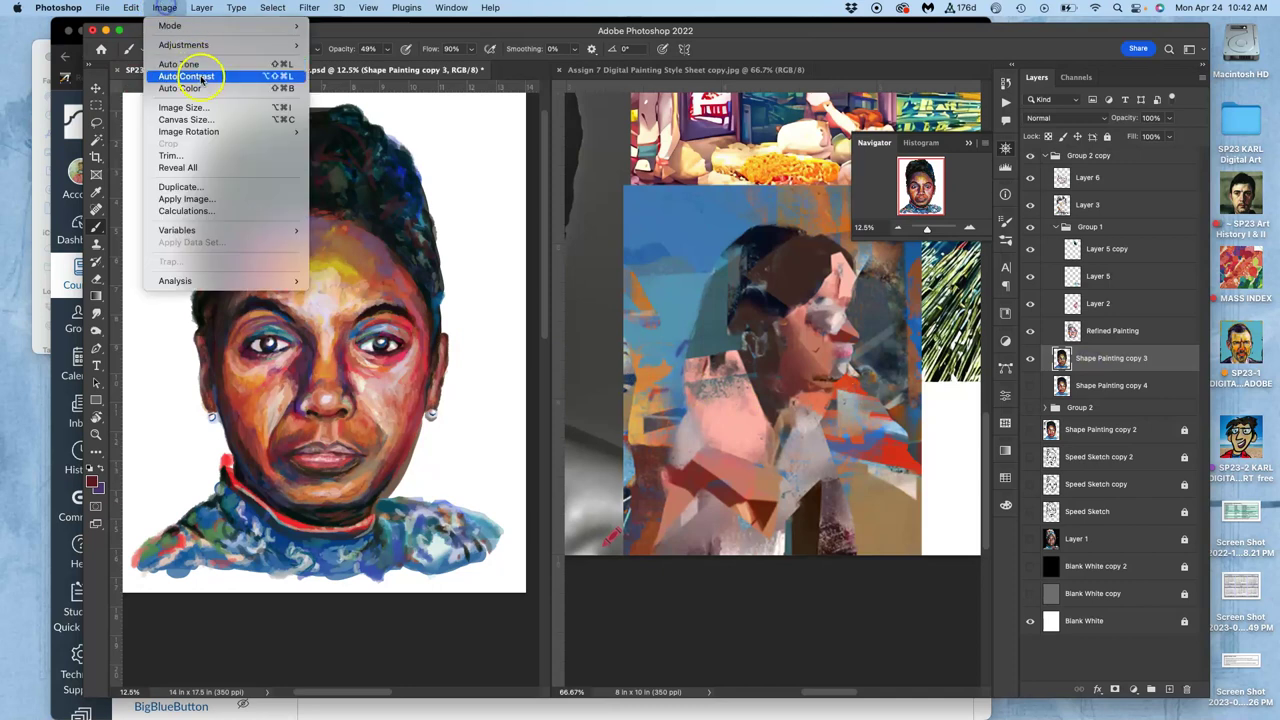
mouse_move(186, 44)
left_click(335, 57)
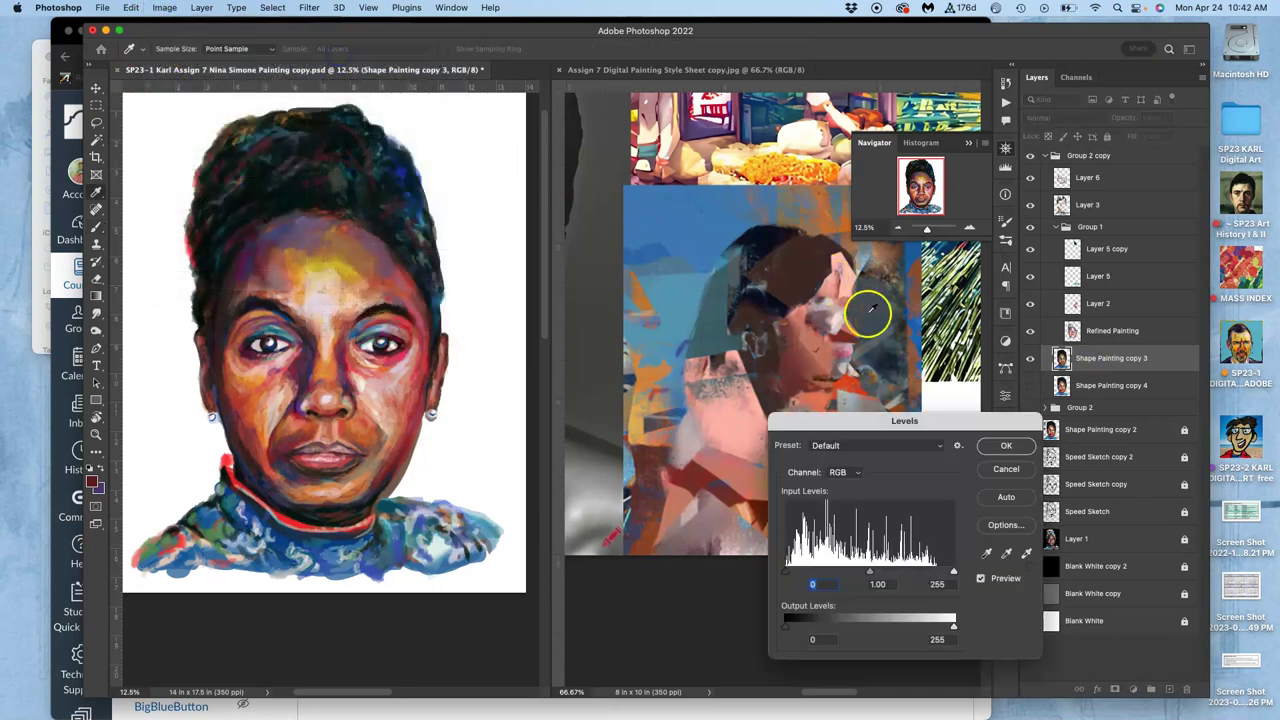
mouse_move(870, 577)
left_mouse_down()
mouse_move(820, 567)
mouse_move(837, 567)
left_mouse_up()
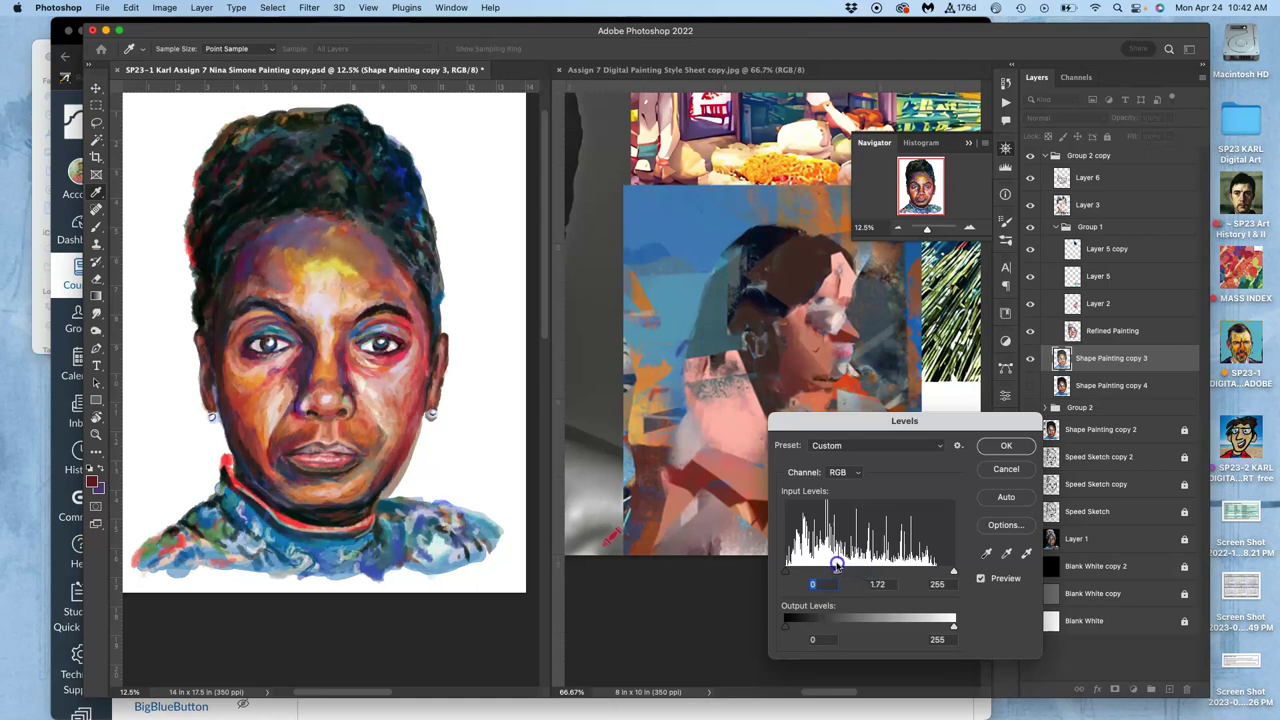
left_click(1007, 447)
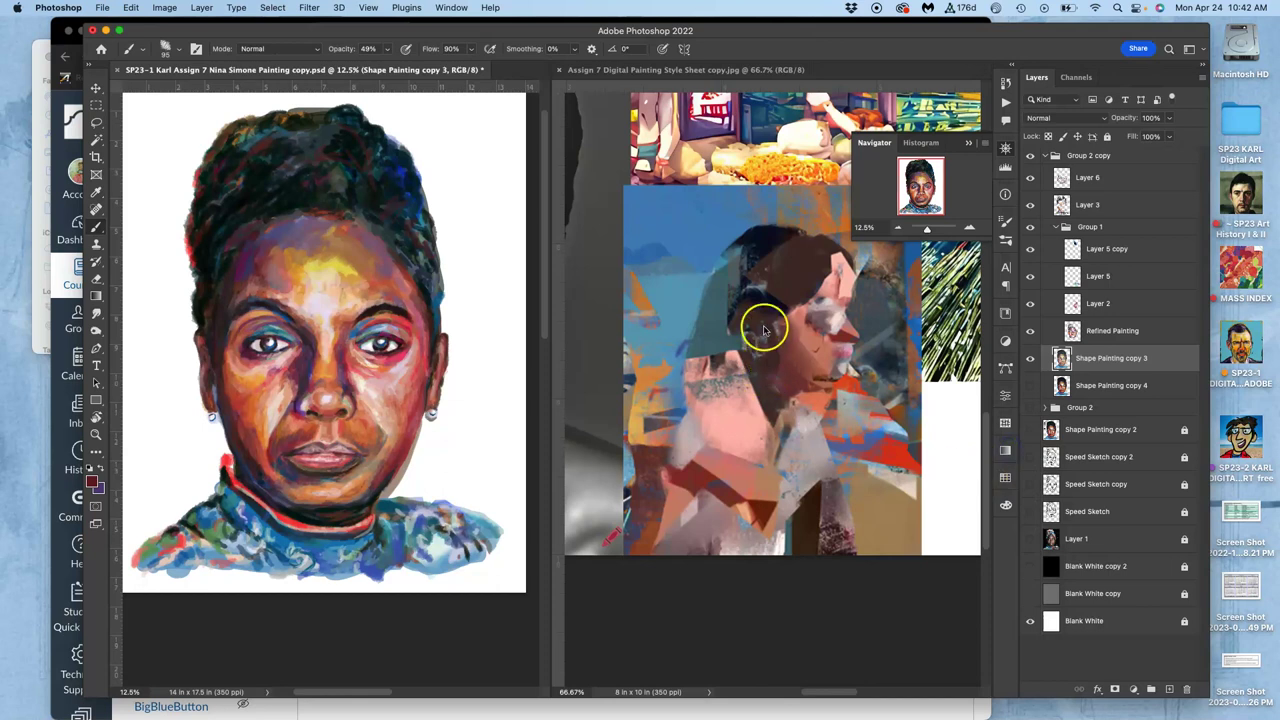
Nudge Shape Painting copy 3 slightly left and down, and apply a slight freehand warp to it
left_click(96, 88)
mouse_move(340, 313)
left_mouse_down()
mouse_move(334, 295)
mouse_move(345, 312)
mouse_move(334, 305)
mouse_move(334, 316)
left_mouse_up()
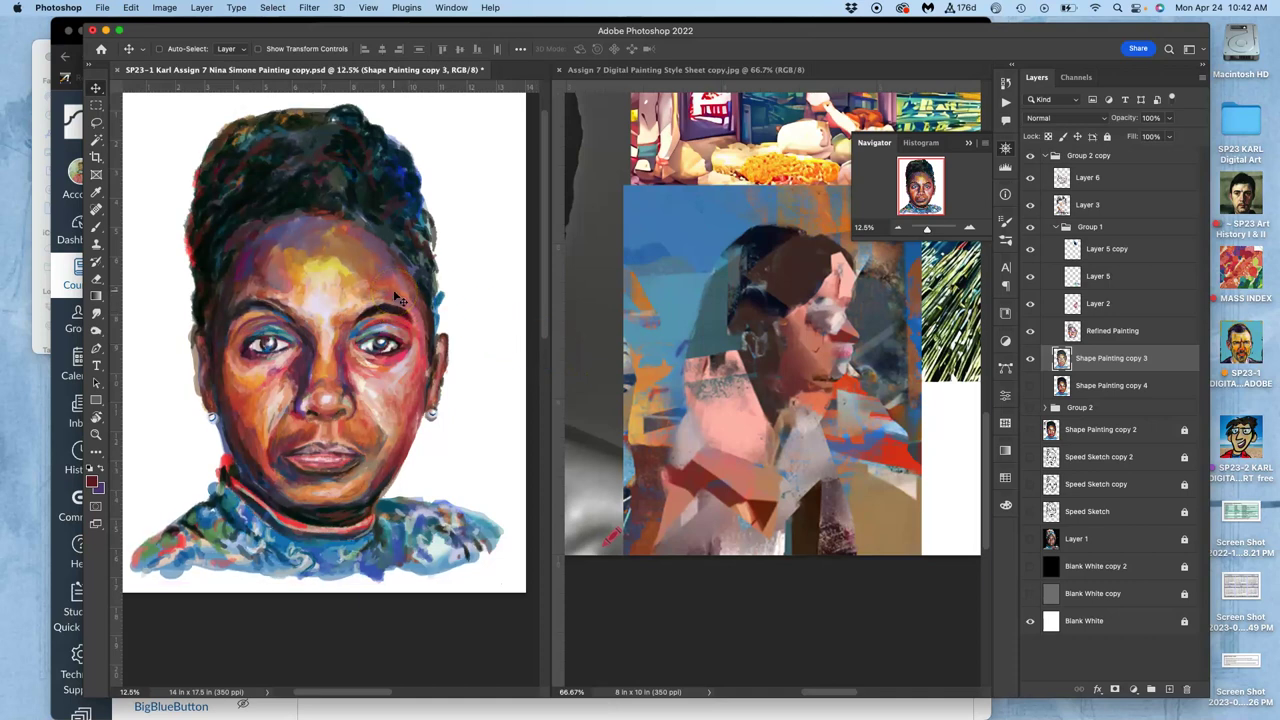
key("super+t")
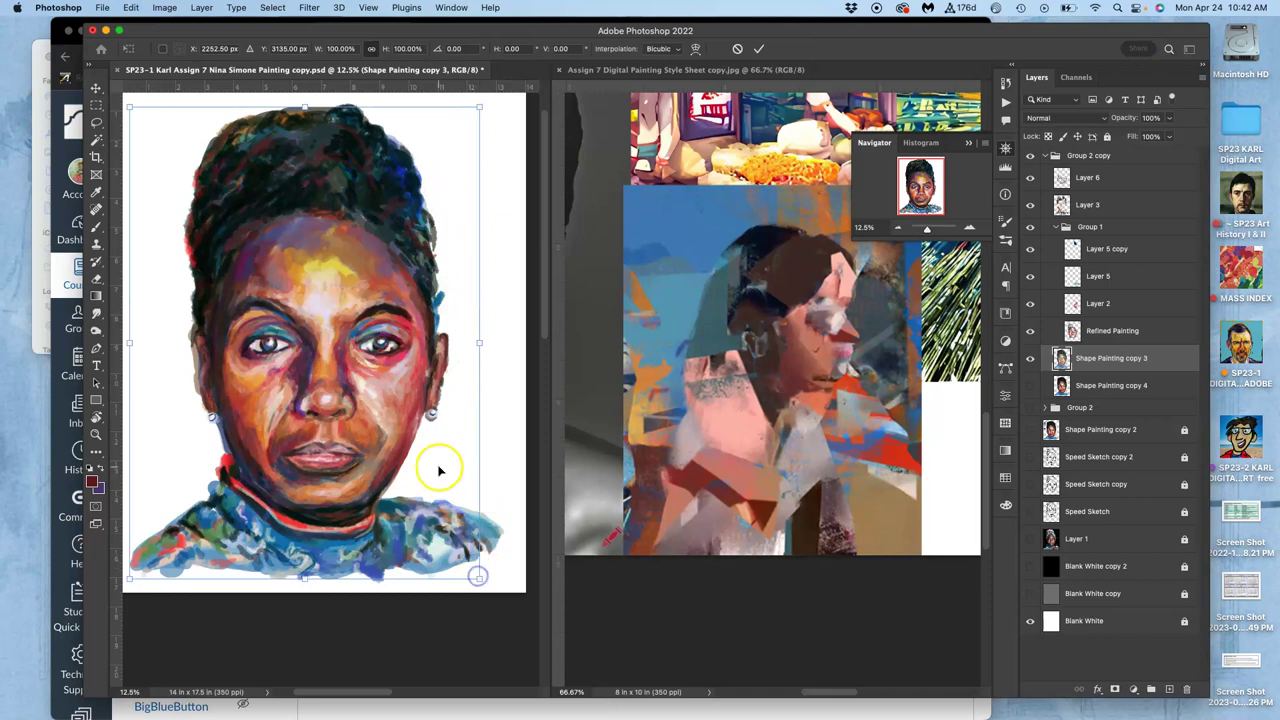
right_click(363, 372)
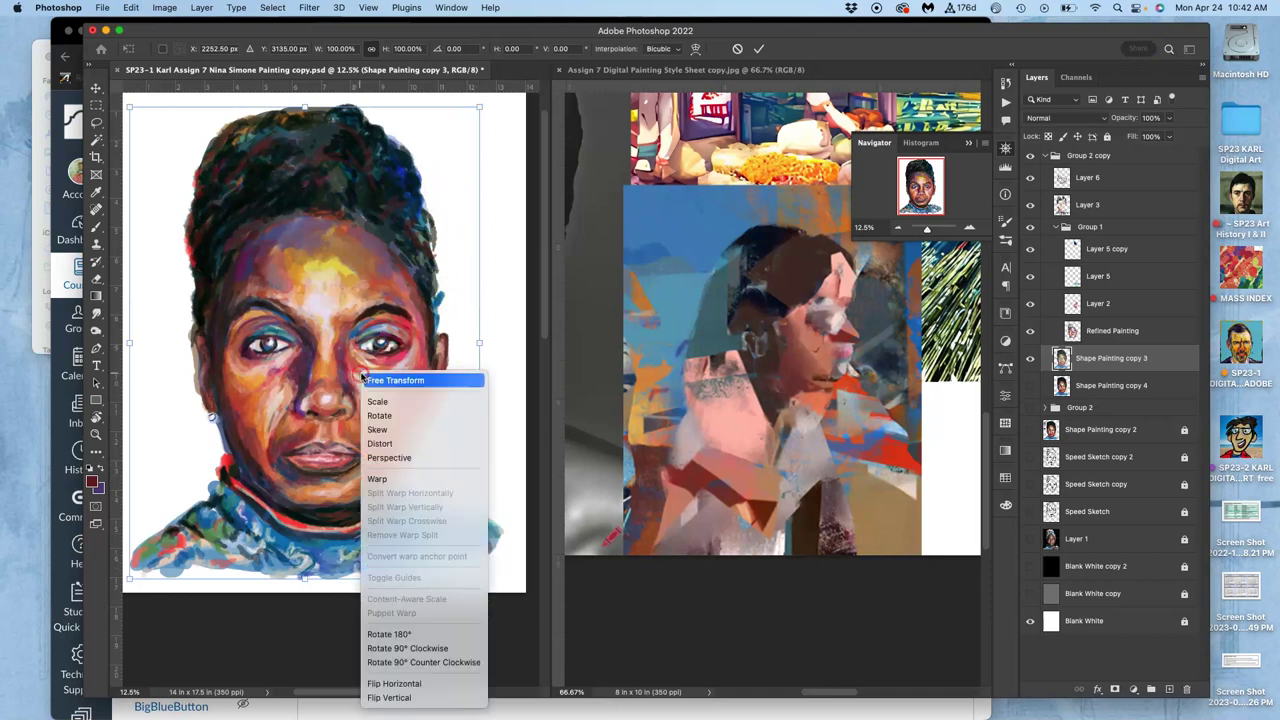
left_click(377, 478)
mouse_move(367, 425)
left_mouse_down()
mouse_move(368, 443)
mouse_move(361, 424)
left_mouse_up()
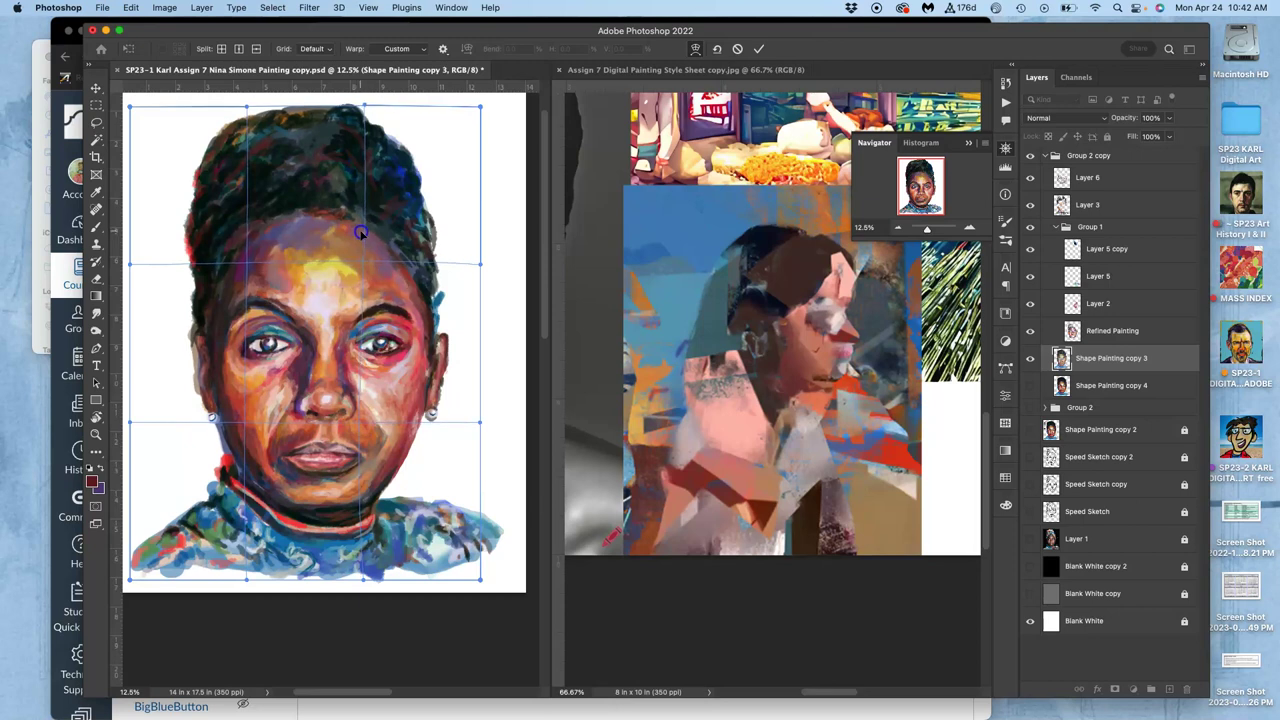
double_click(348, 290)
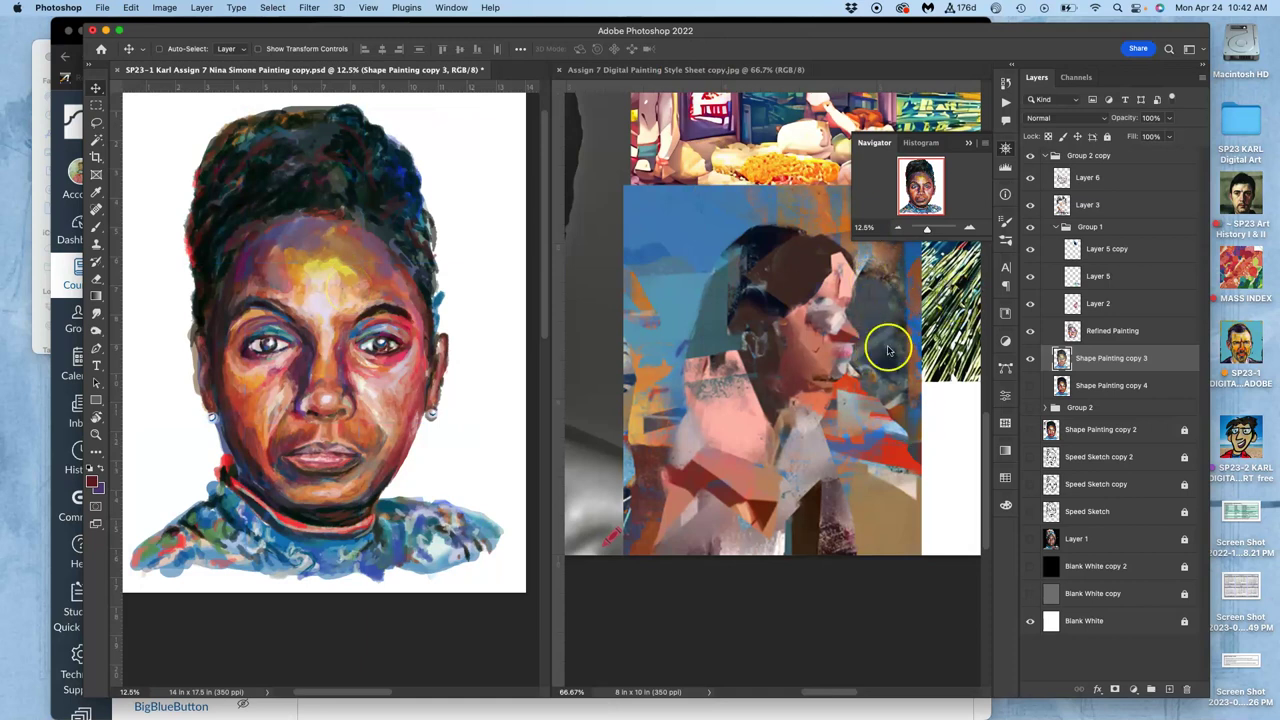
Collapse Group 2 copy, compare it with the original Group 2 and leave both groups shown
left_click(1044, 157)
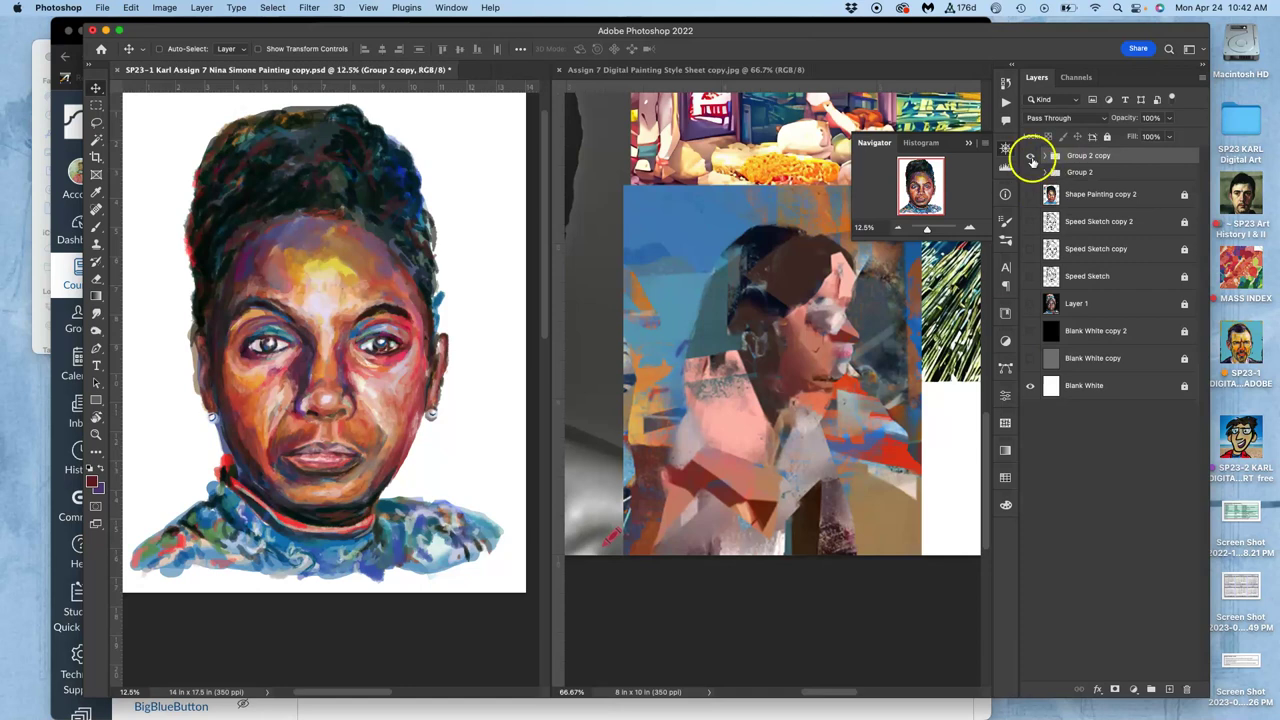
left_click(1031, 156)
left_click(1031, 173)
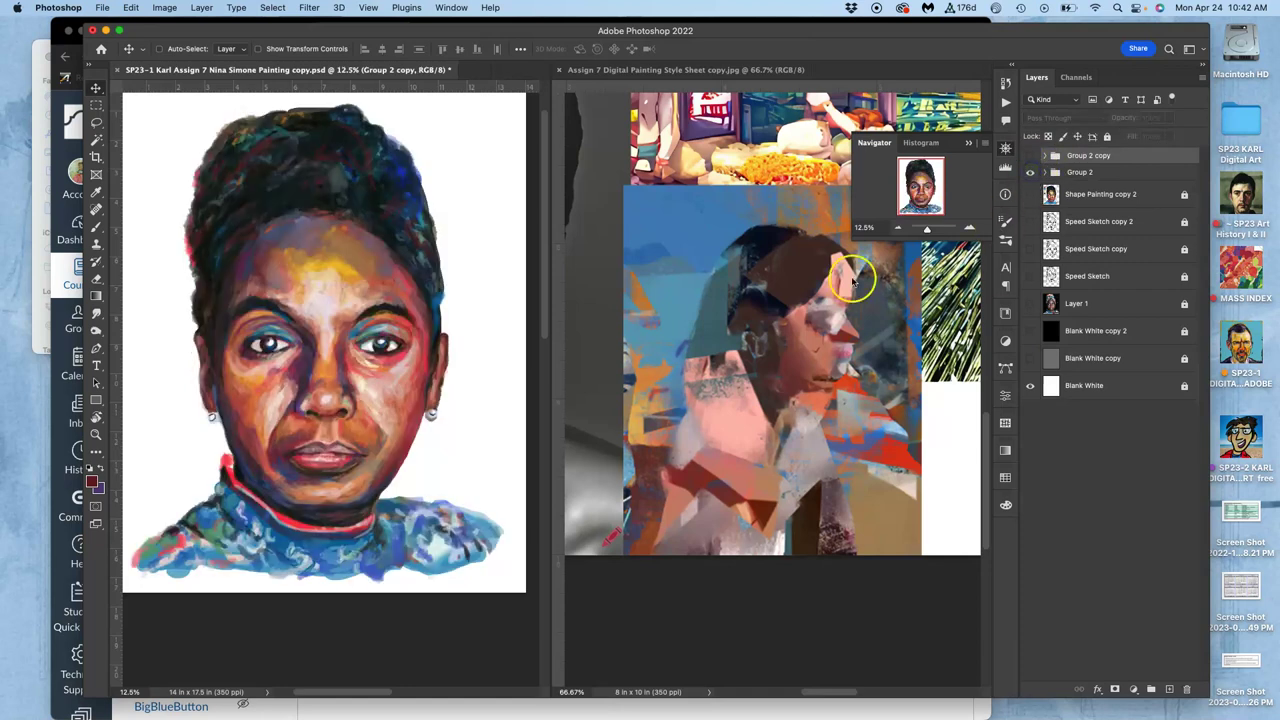
left_click(1031, 157)
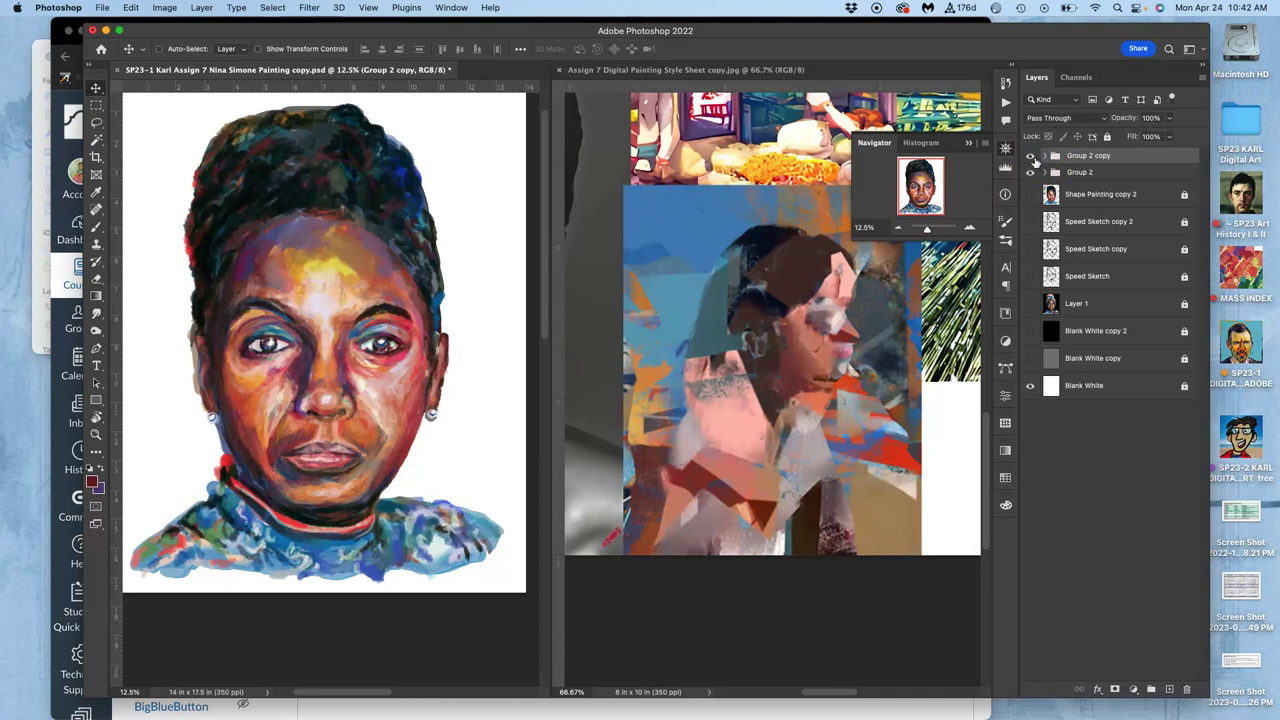
Expand Group 2 copy, check Layer 6's contribution, and hide Layer 3 and the Refined Painting layer
left_click(1046, 156)
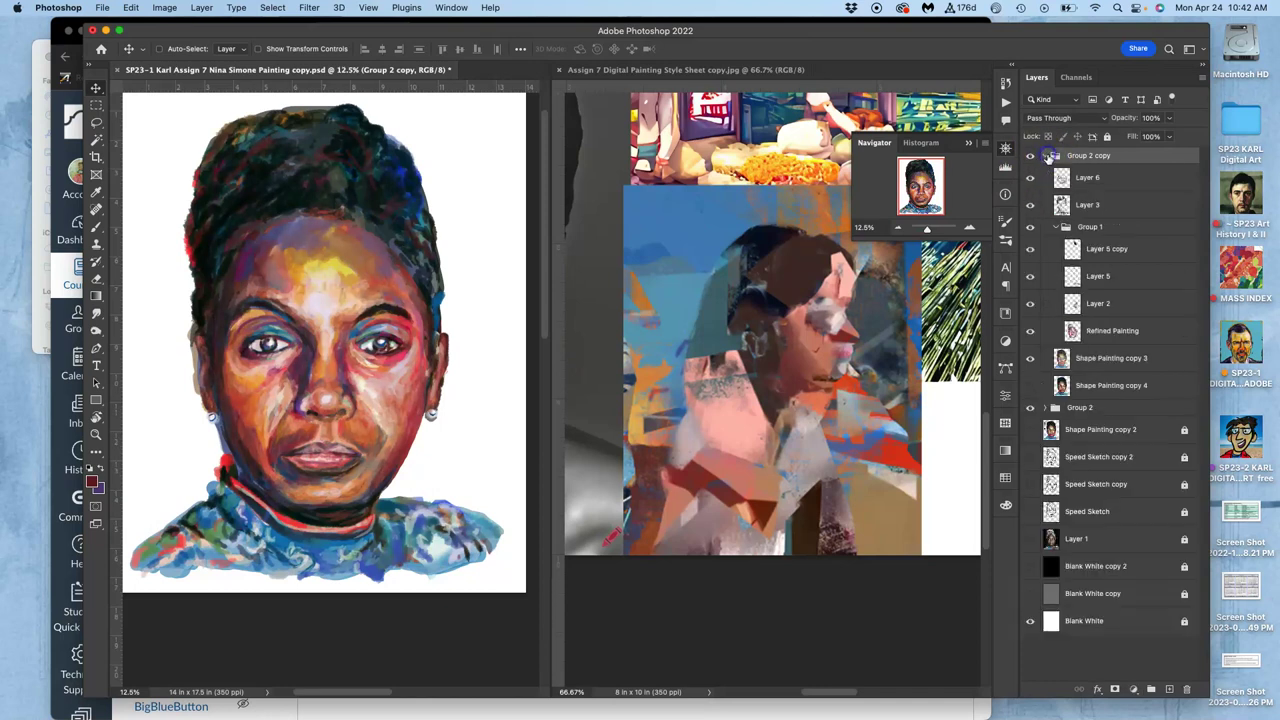
left_click(1032, 177)
left_click(1032, 177)
left_click(1030, 205)
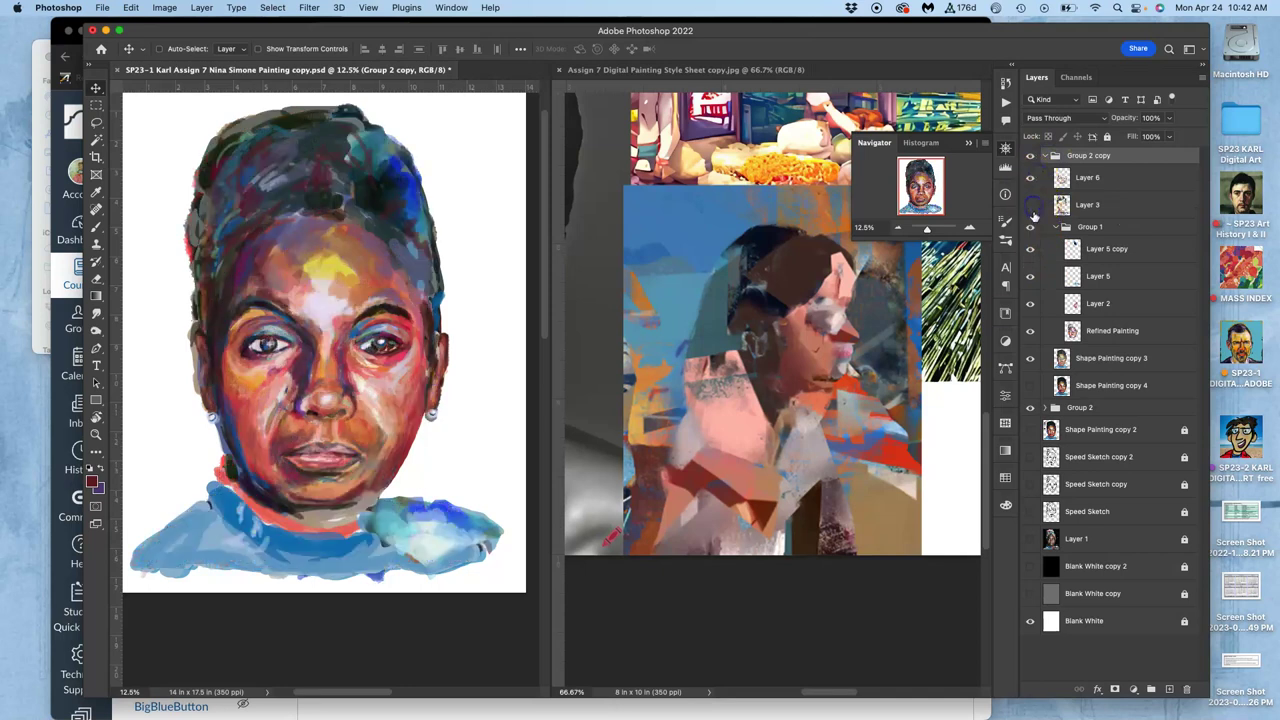
left_click(1031, 331)
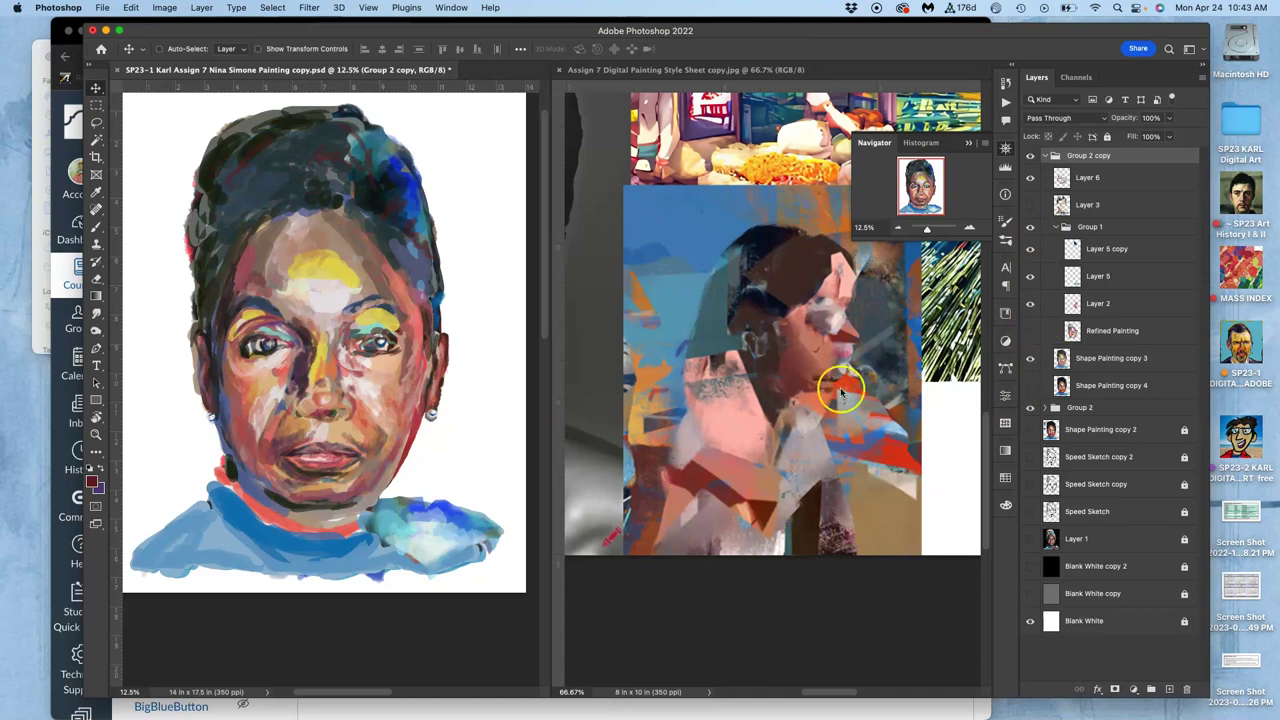
Examine the brushwork of the portrait's face up close with the refined layers hidden
left_click(1030, 409)
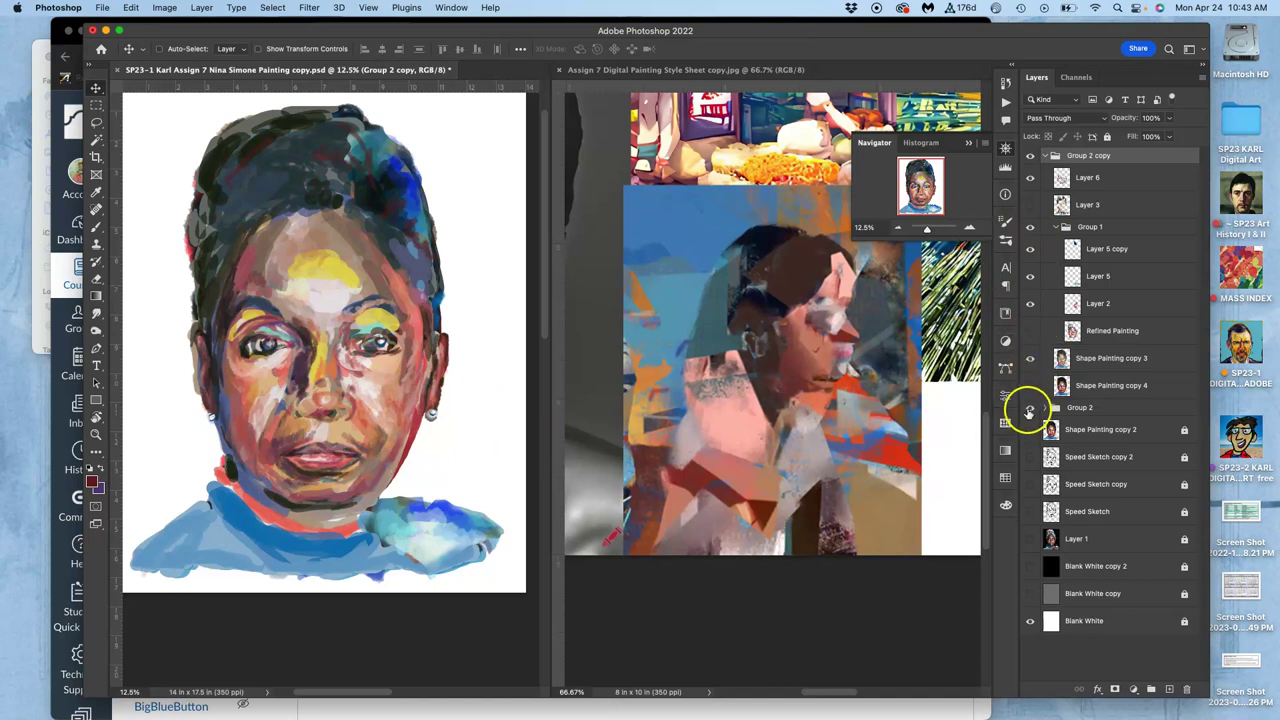
key("super+plus")
key("super+plus")
key("super+plus")
key("super+plus")
mouse_move(337, 320)
left_mouse_down()
mouse_move(449, 286)
mouse_move(489, 254)
mouse_move(480, 309)
mouse_move(503, 266)
left_mouse_up()
key("super+minus")
key("super+minus")
key("super+minus")
key("super+minus")
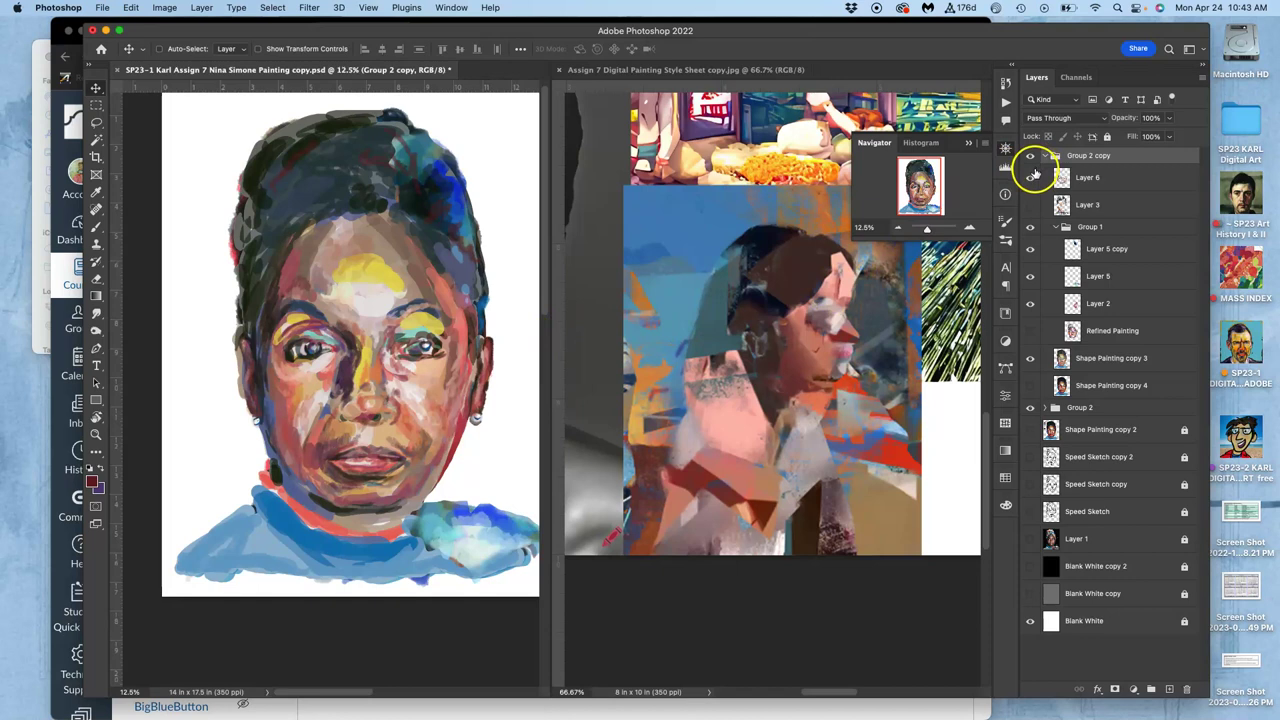
Hide the Blank White backdrop and stamp all visible layers into a new merged layer above Group 2 copy
left_click(1030, 620)
left_click_drag(1094, 287, 1096, 290)
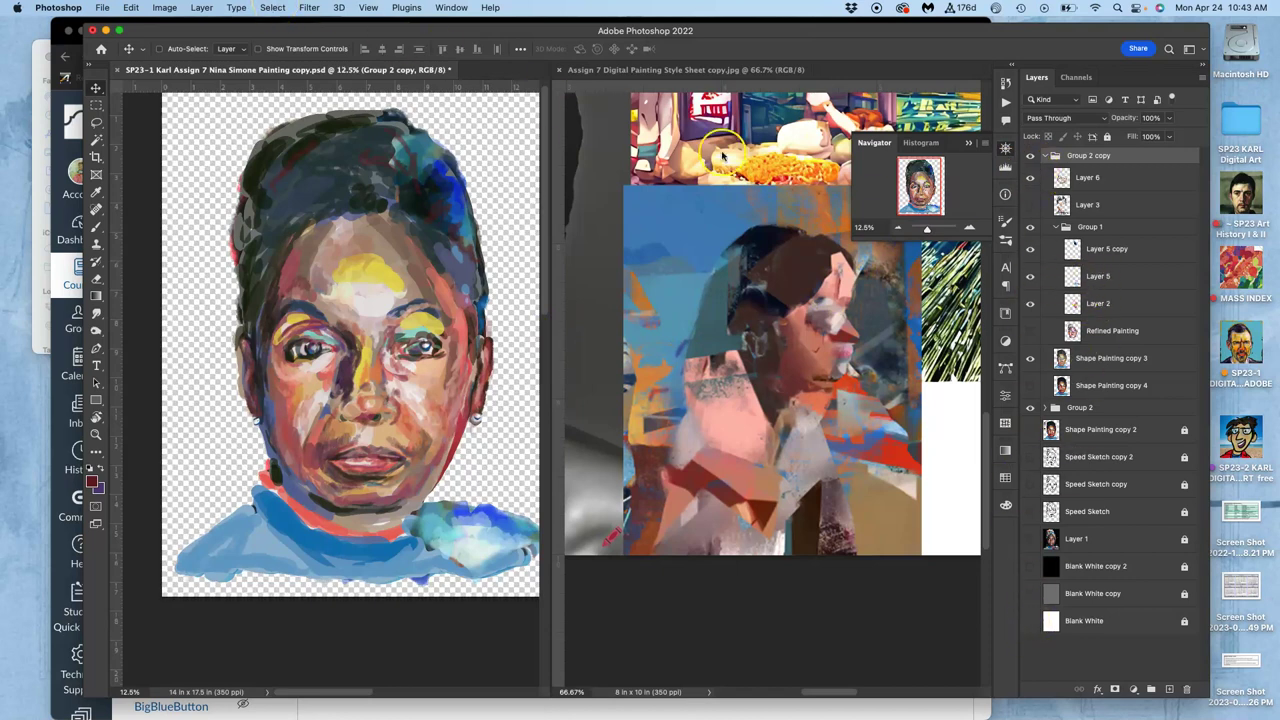
left_click(201, 8)
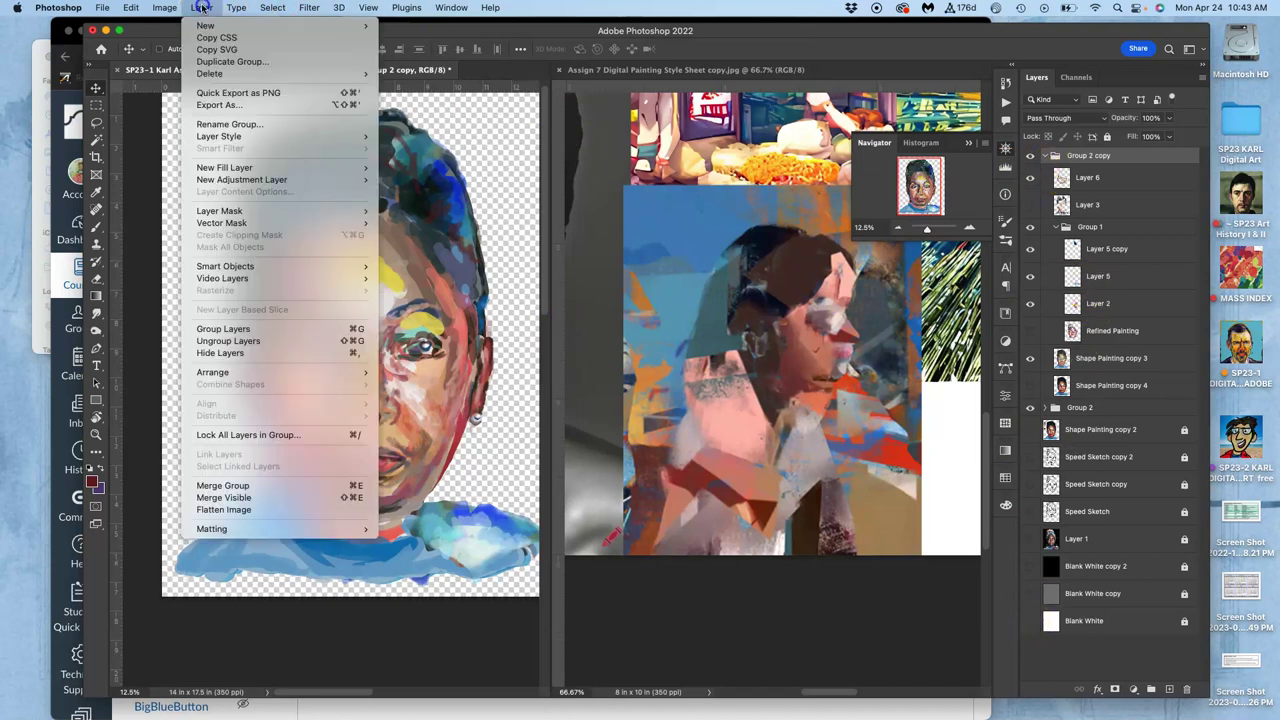
left_click(252, 498)
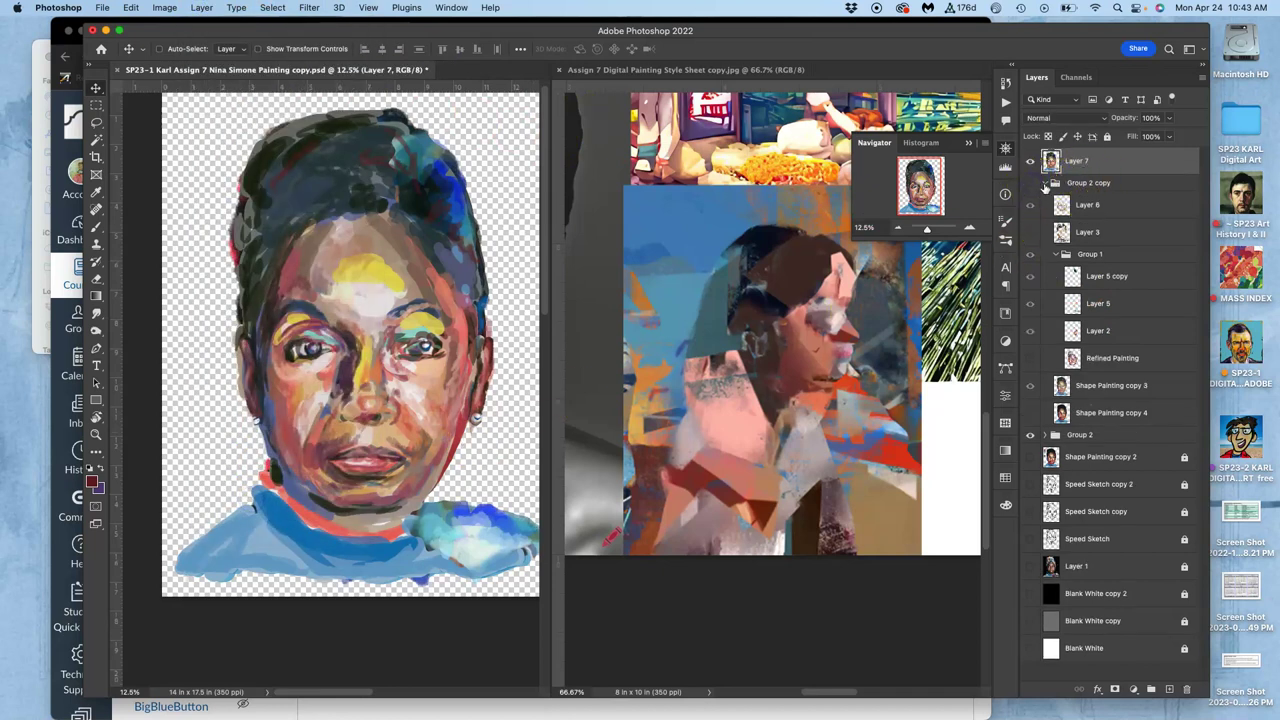
Collapse and hide Group 2 copy, toggling Layer 7's visibility to compare it with the original Group 2
left_click(1046, 184)
left_click(1031, 162)
left_click(1033, 162)
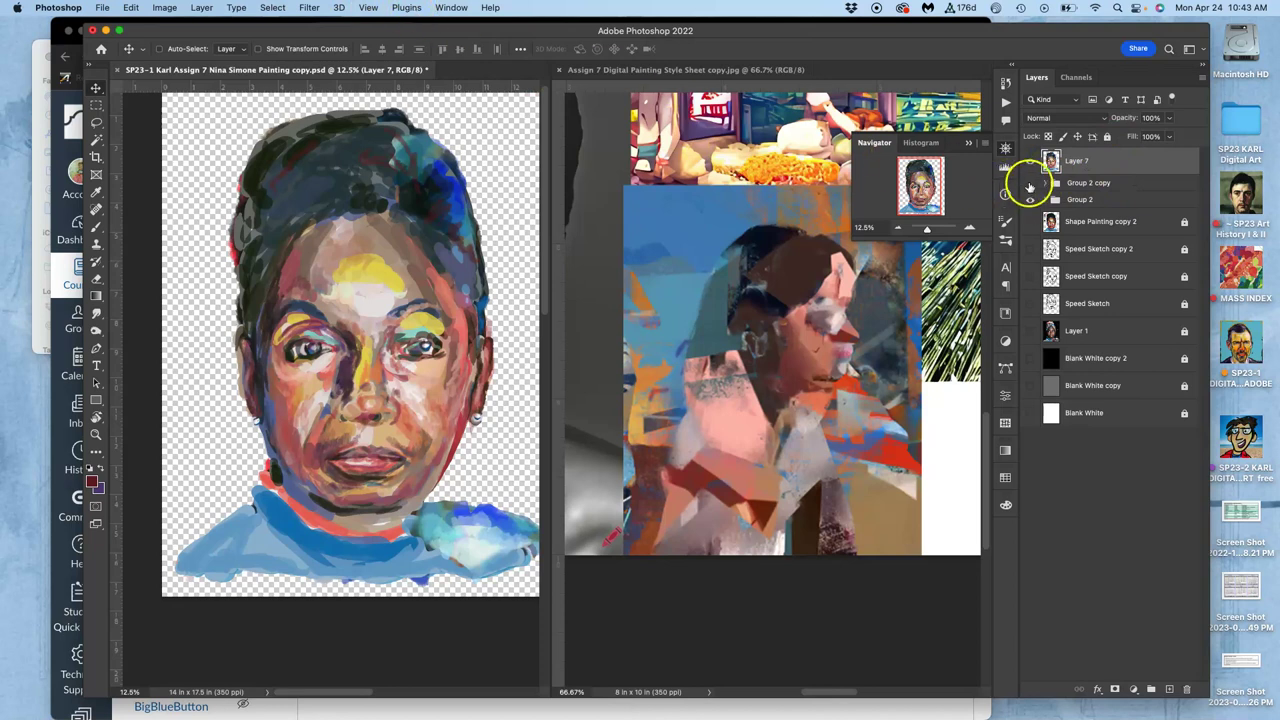
Set Layer 7's blend mode to Soft Light and toggle its visibility to compare the effect over Group 2
left_click(1062, 118)
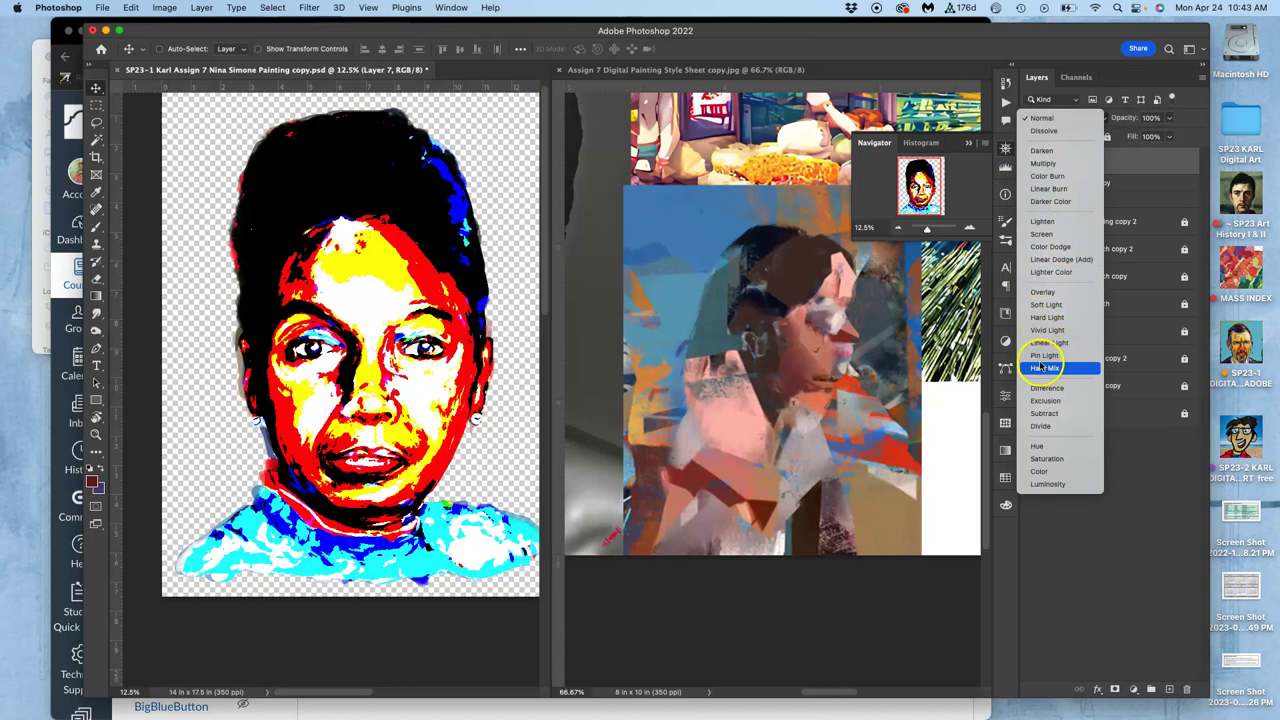
left_click(1047, 305)
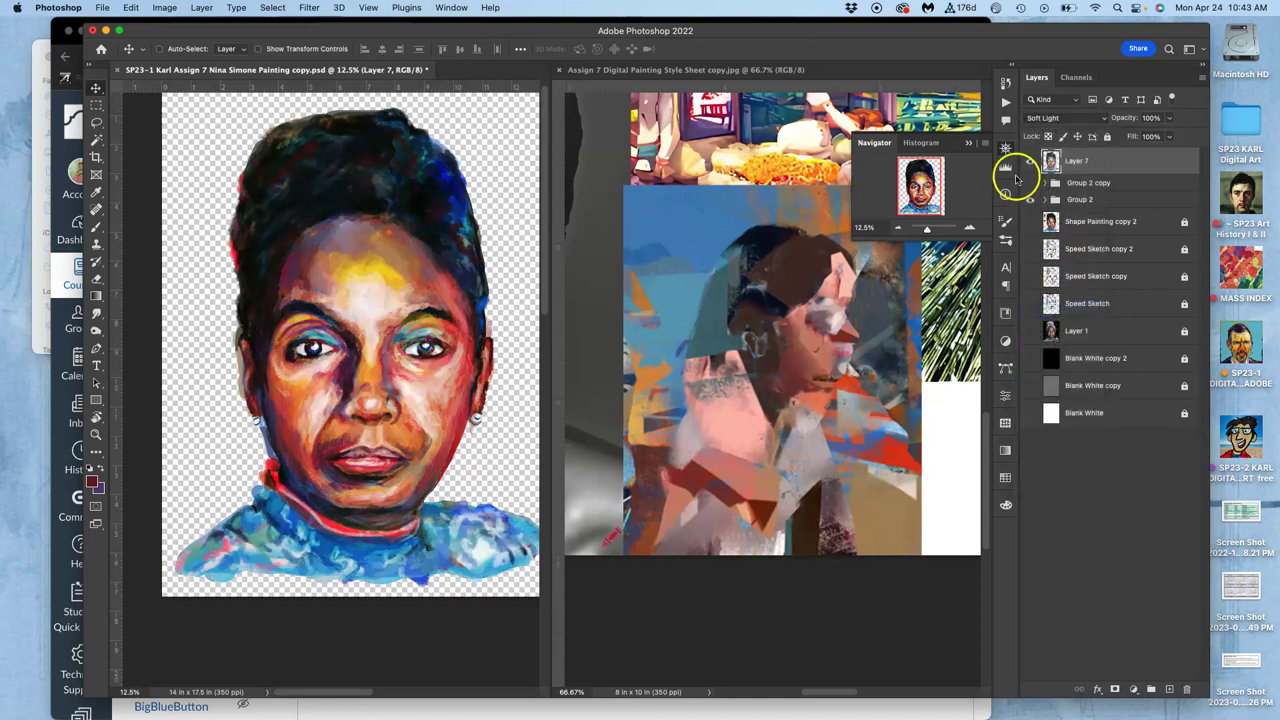
left_click(1031, 162)
left_click(1031, 163)
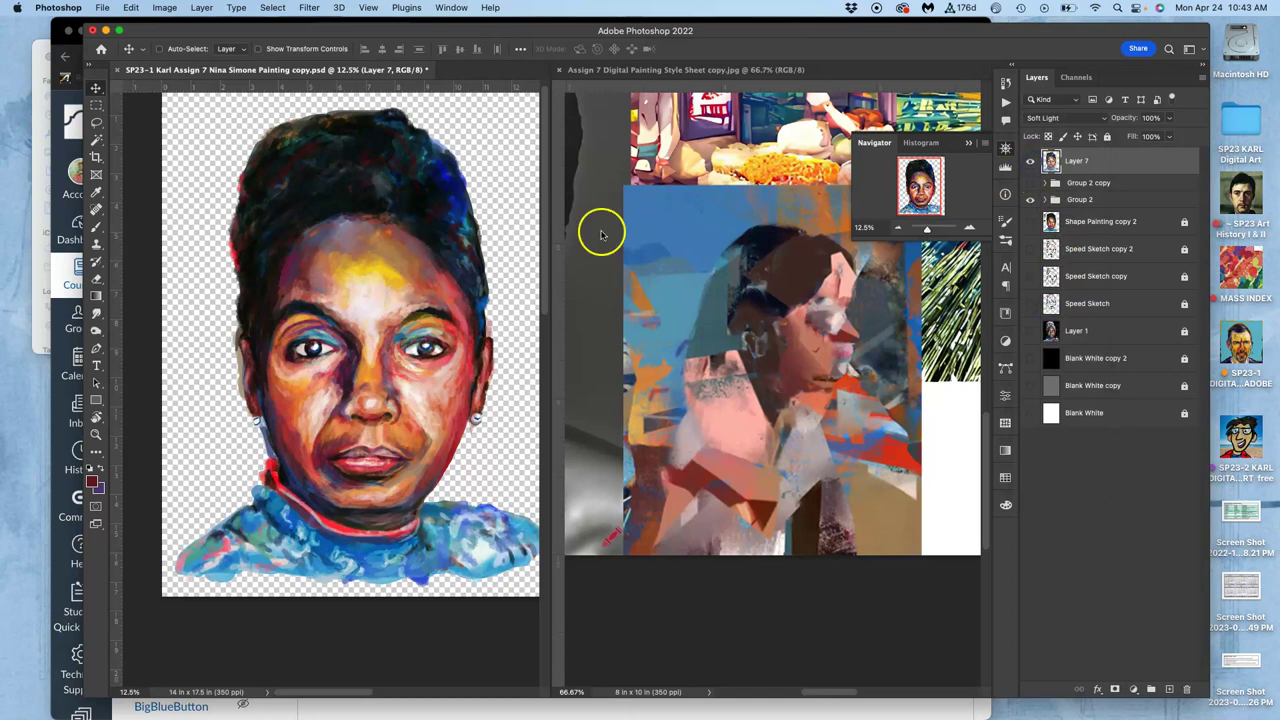
Set Layer 7's blend mode to Divide and stamp all visible layers into a new merged layer above it
mouse_move(352, 251)
left_mouse_down()
mouse_move(364, 243)
mouse_move(353, 250)
left_mouse_up()
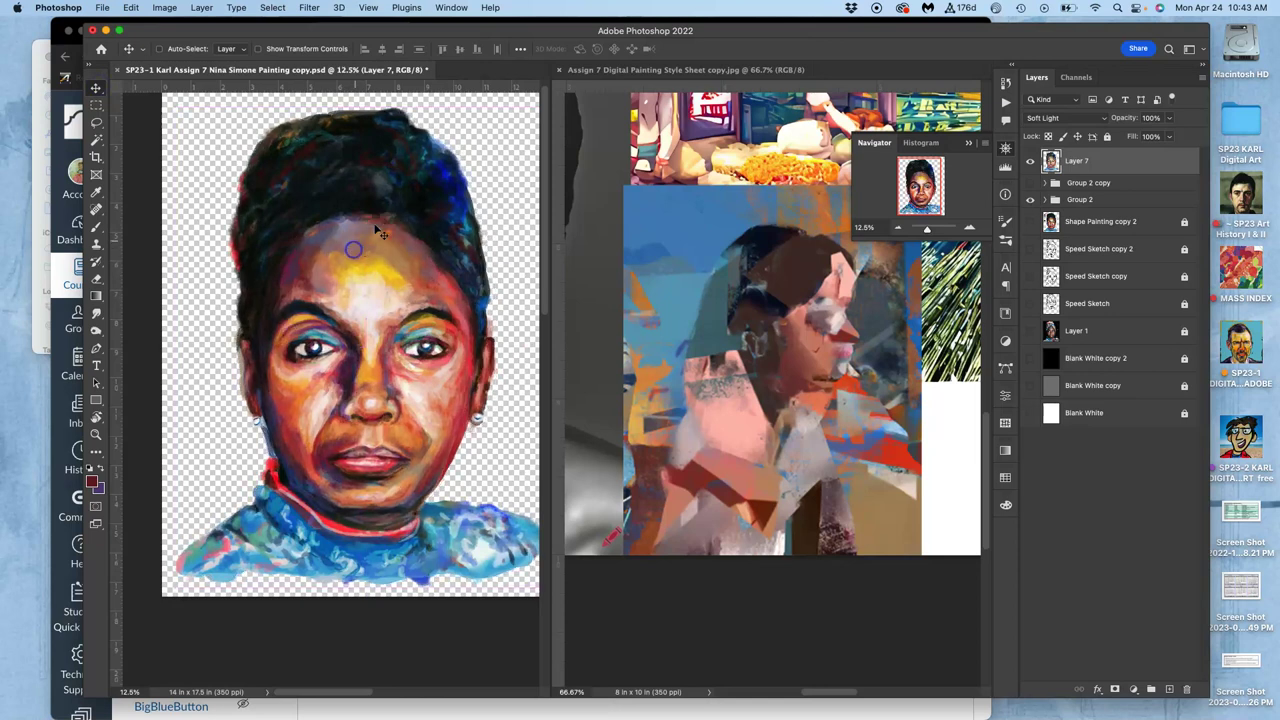
left_click(1053, 120)
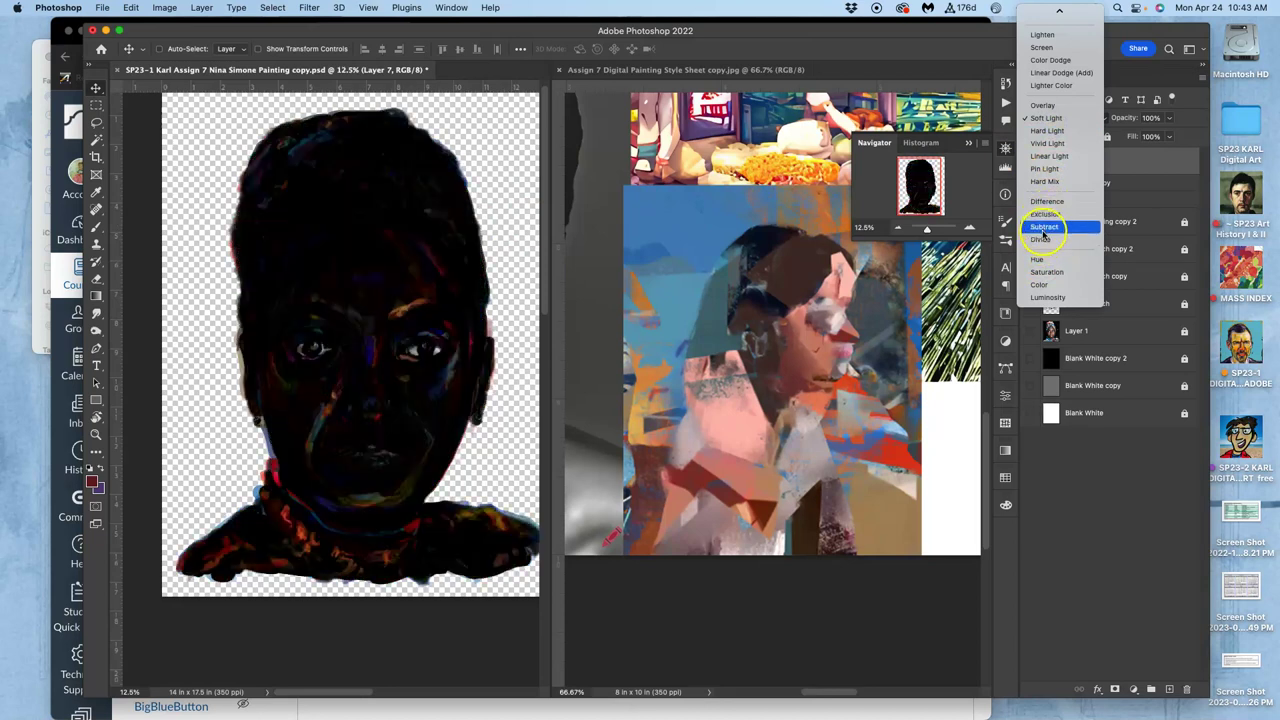
left_click(1041, 241)
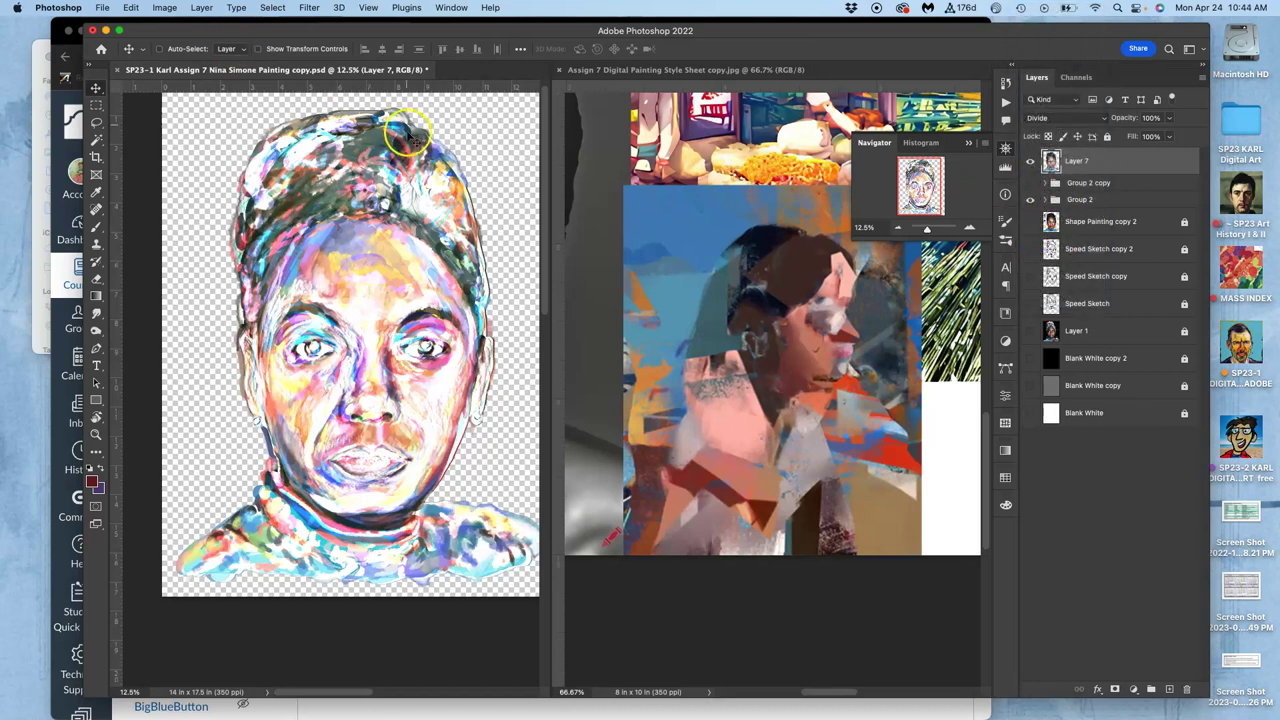
left_click(202, 8)
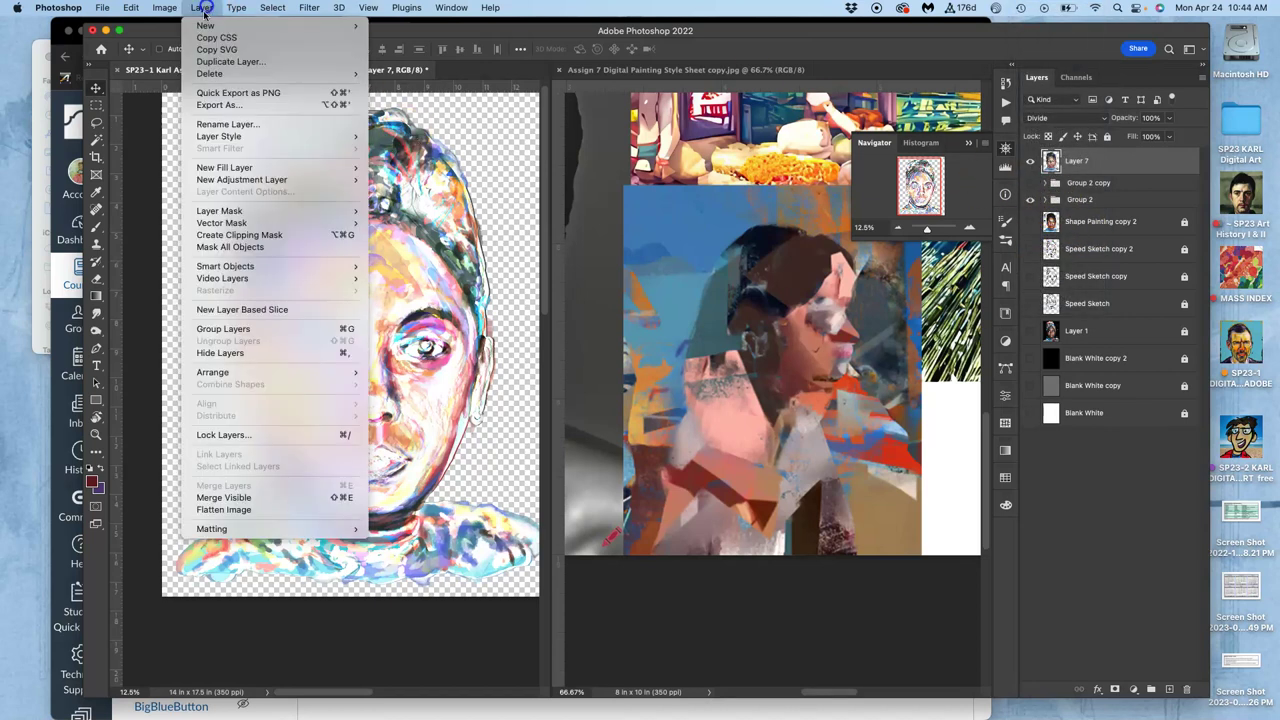
left_click(229, 496)
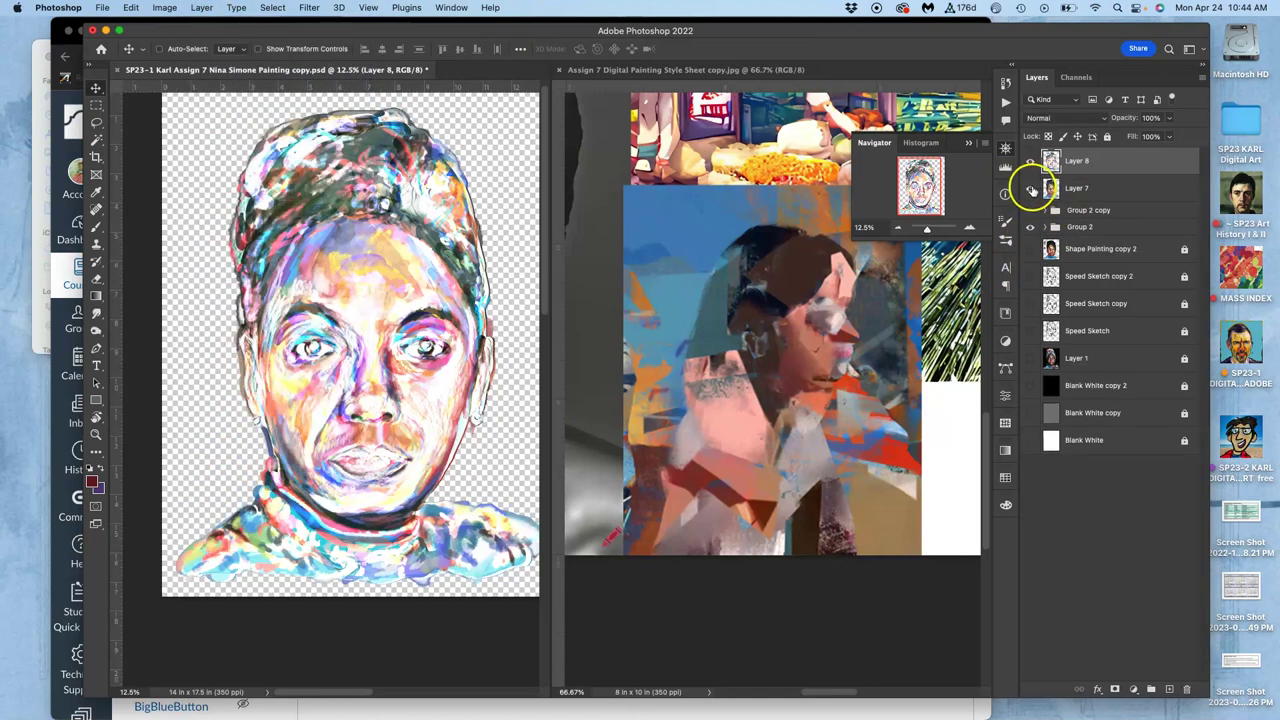
Hide Layer 7 and toggle Layer 8's visibility to compare it with Group 2, leaving its opacity at 100%
left_click(1031, 162)
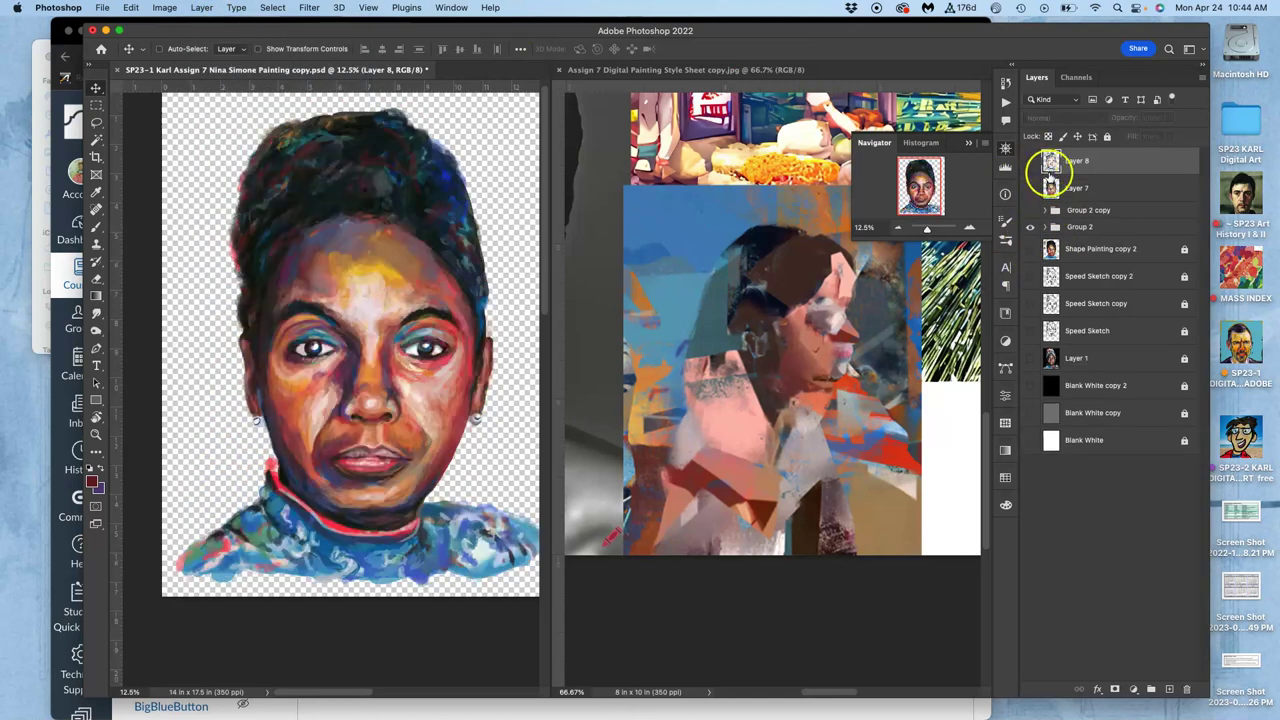
left_click(1031, 162)
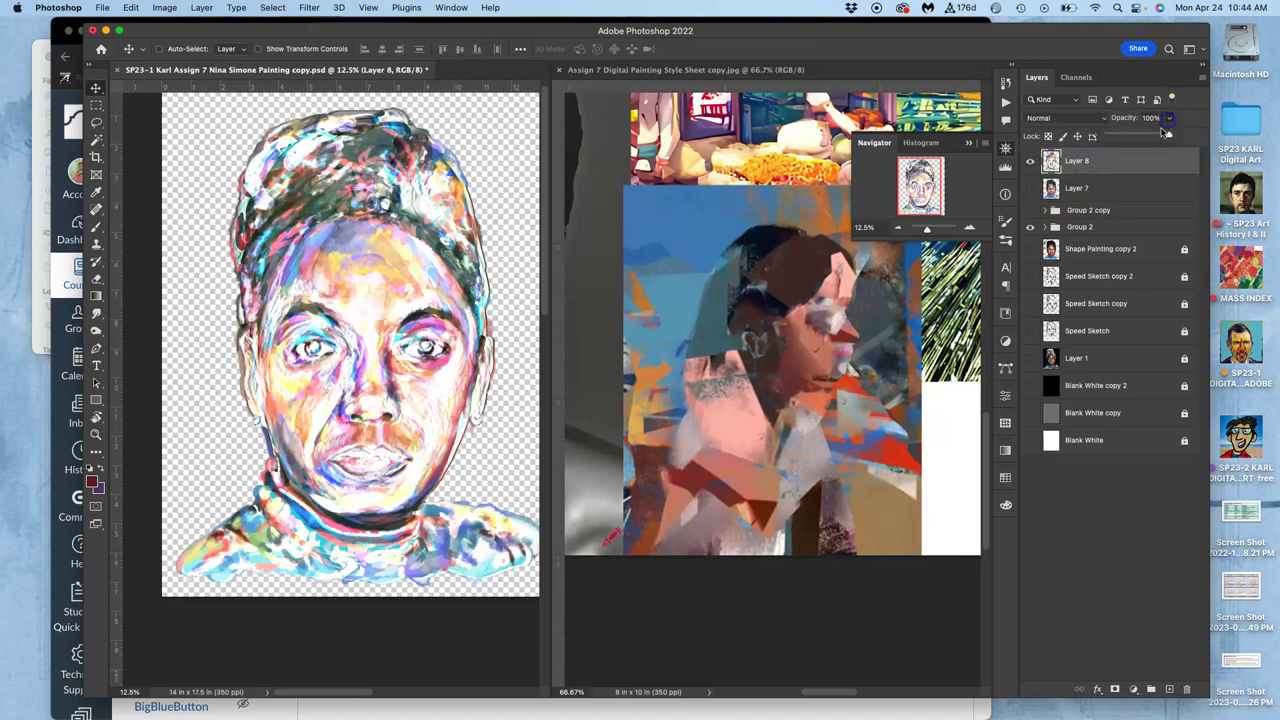
left_click_drag(1148, 137, 1170, 134)
Apply the Filter Gallery's Halftone Pattern to Layer 8 with size 7, contrast 44 and the Dot pattern type
left_click(309, 7)
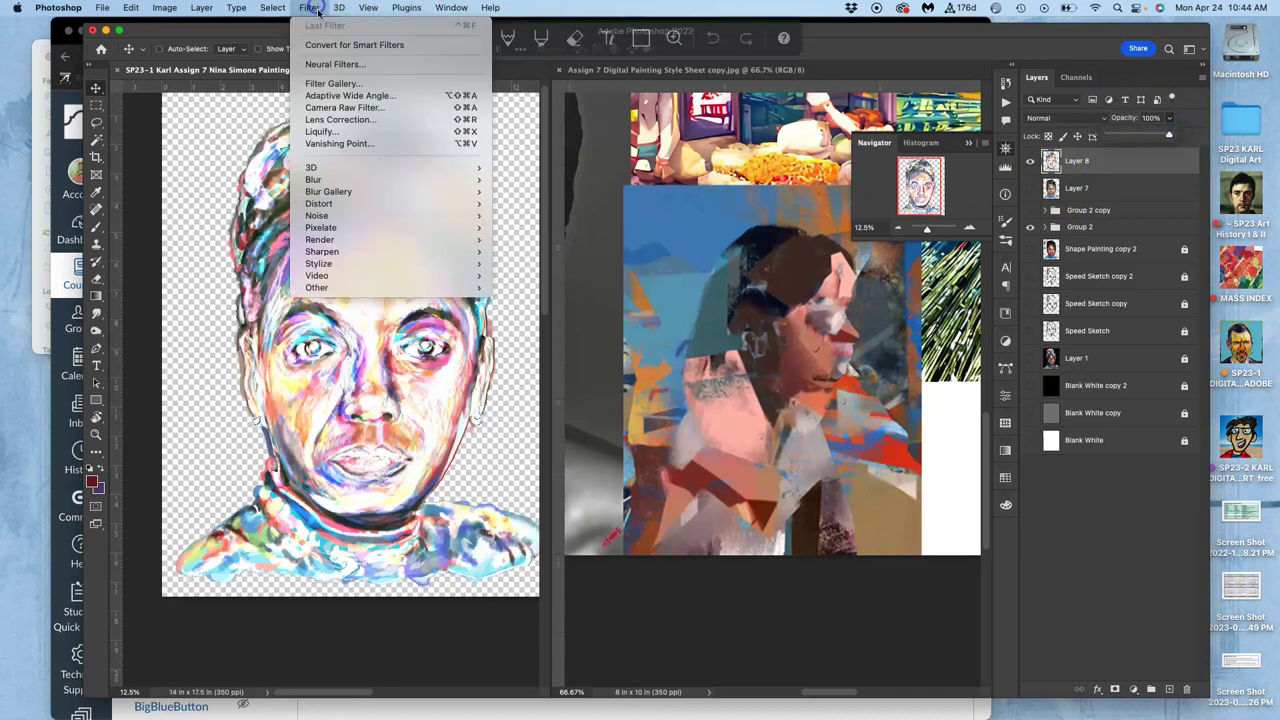
left_click(333, 83)
left_click(786, 209)
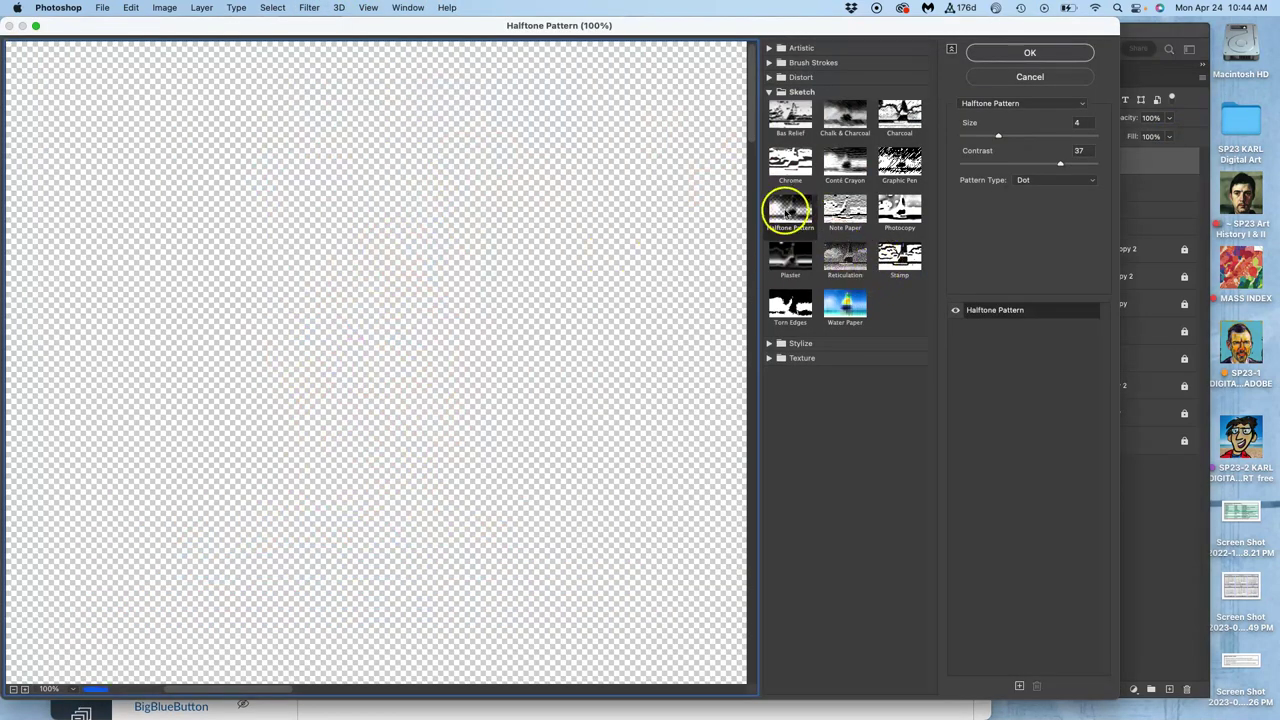
left_click_drag(575, 378, 341, 179)
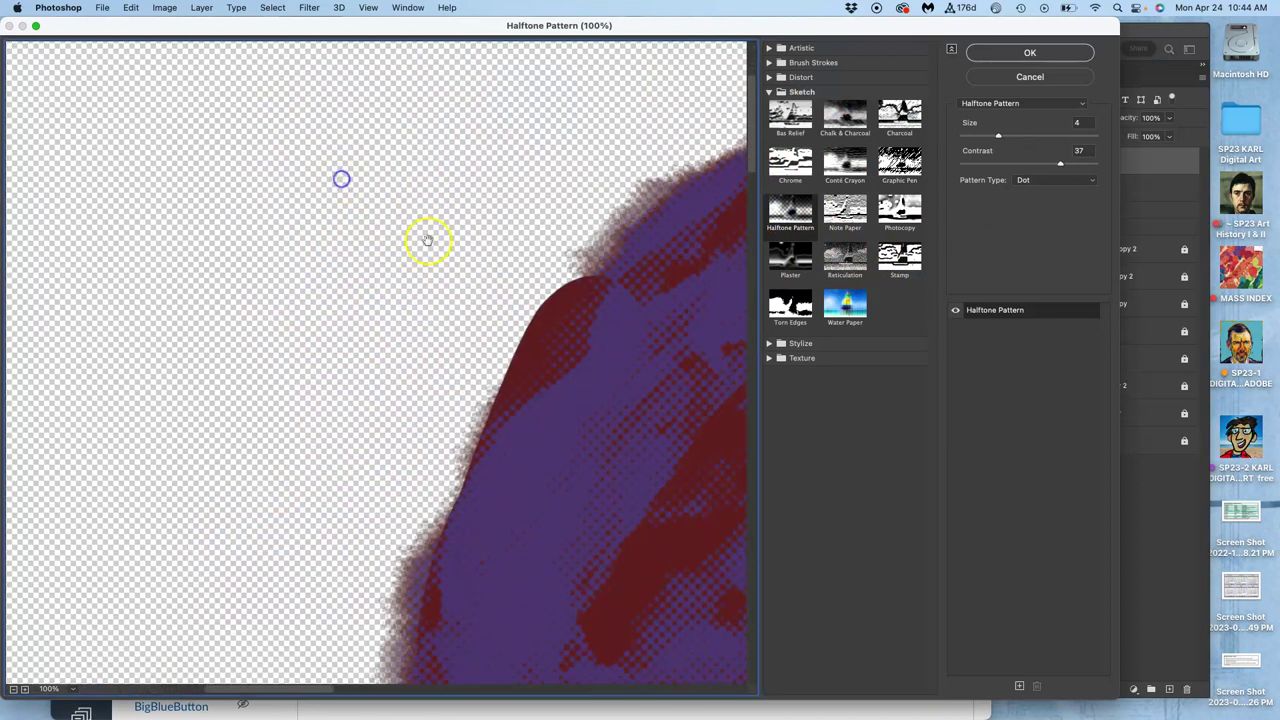
left_click_drag(556, 354, 251, 177)
left_click_drag(448, 296, 371, 239)
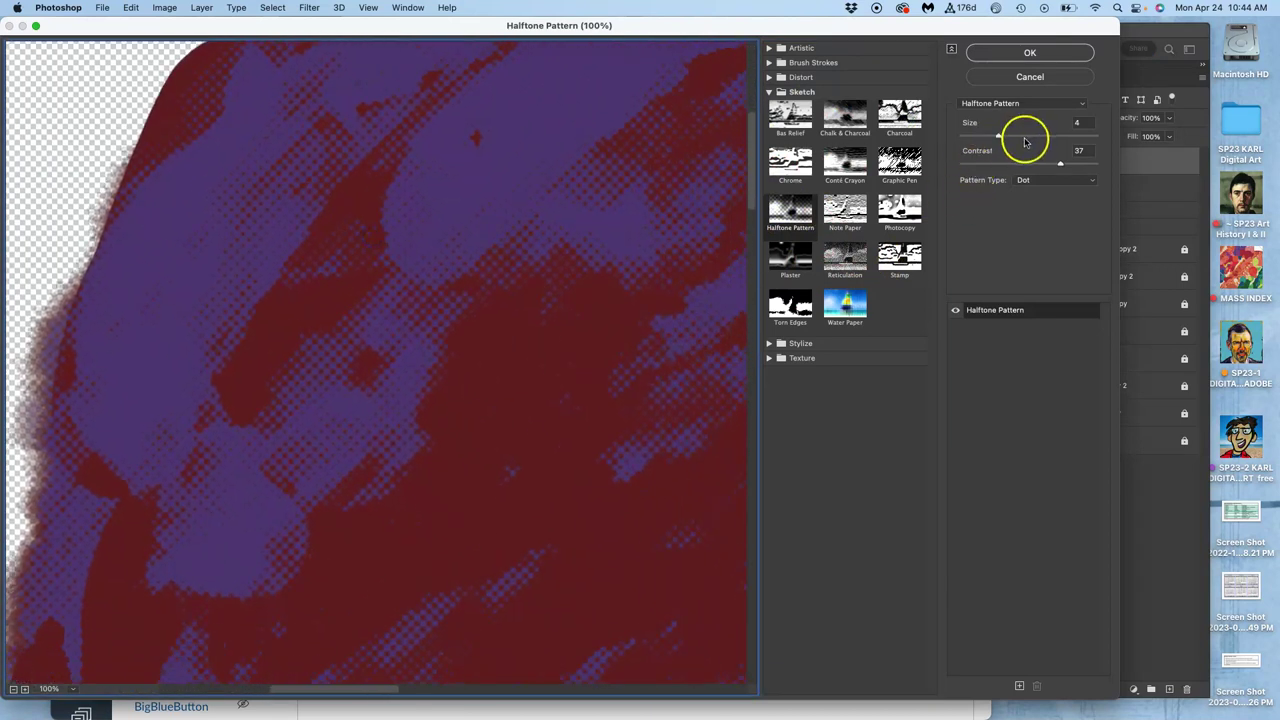
left_click(1014, 138)
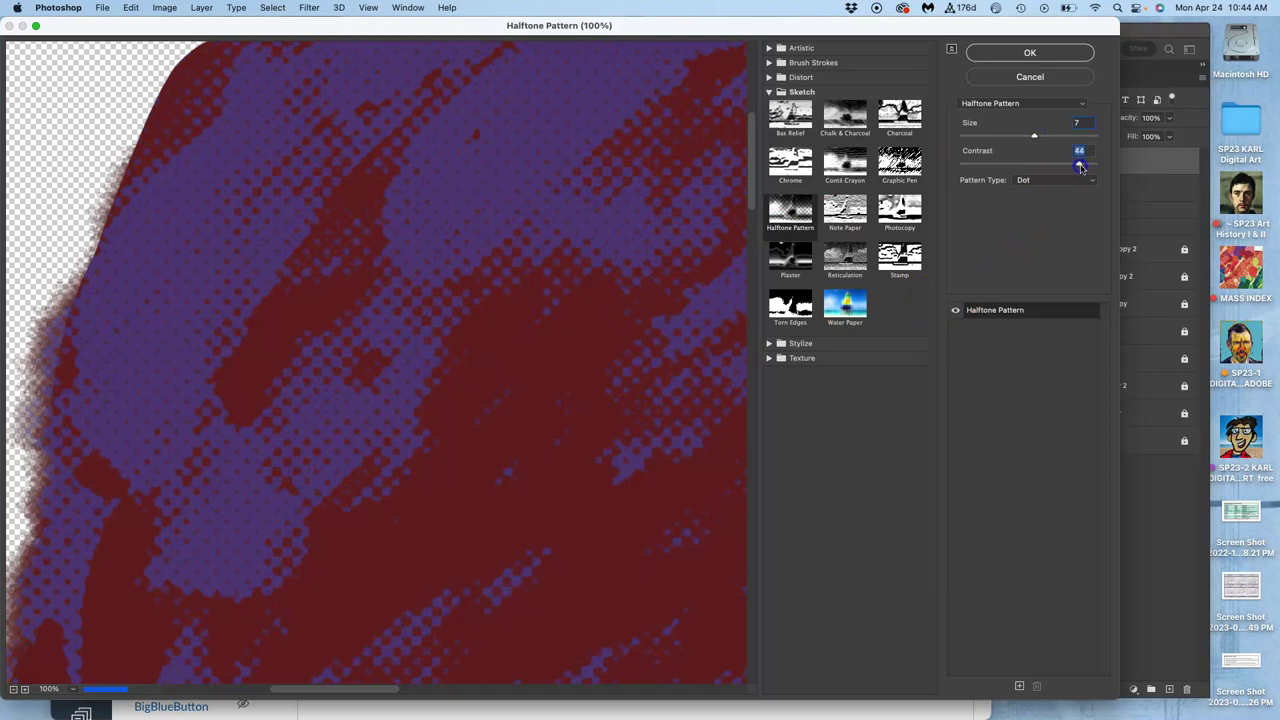
left_click(1030, 52)
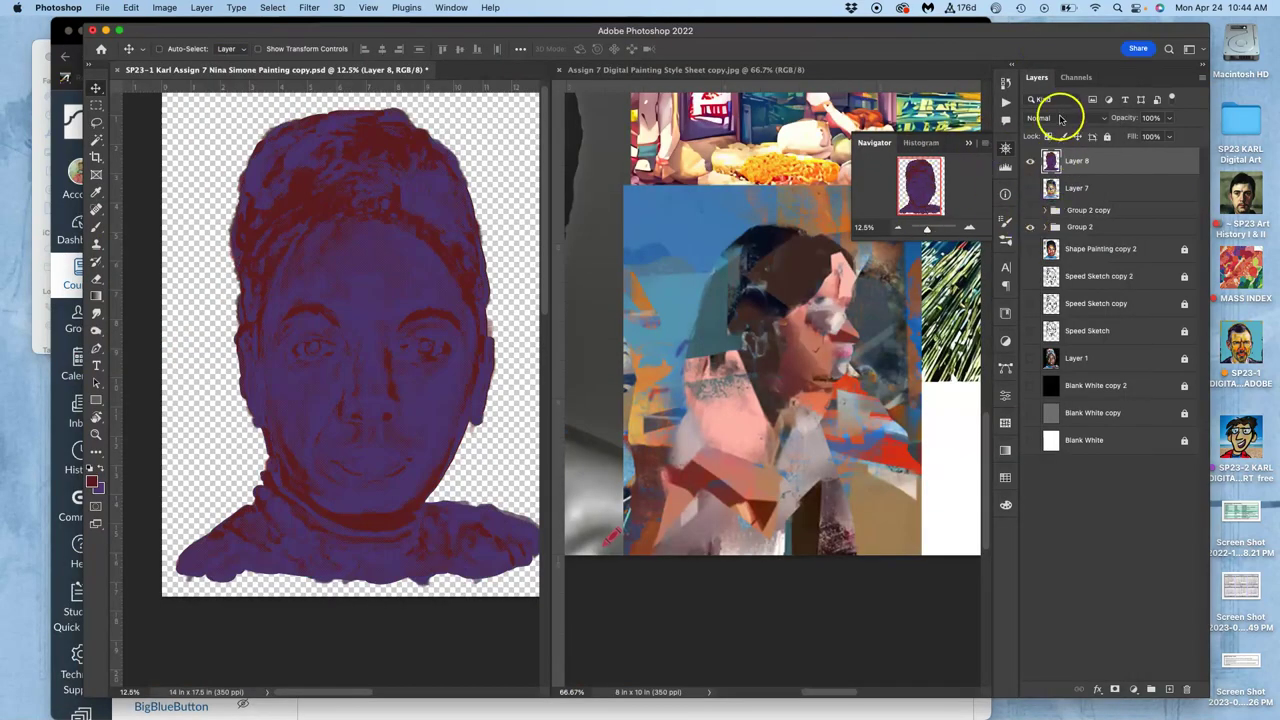
Try the Luminosity blend mode on the halftone Layer 8 over Group 2
left_click(1062, 121)
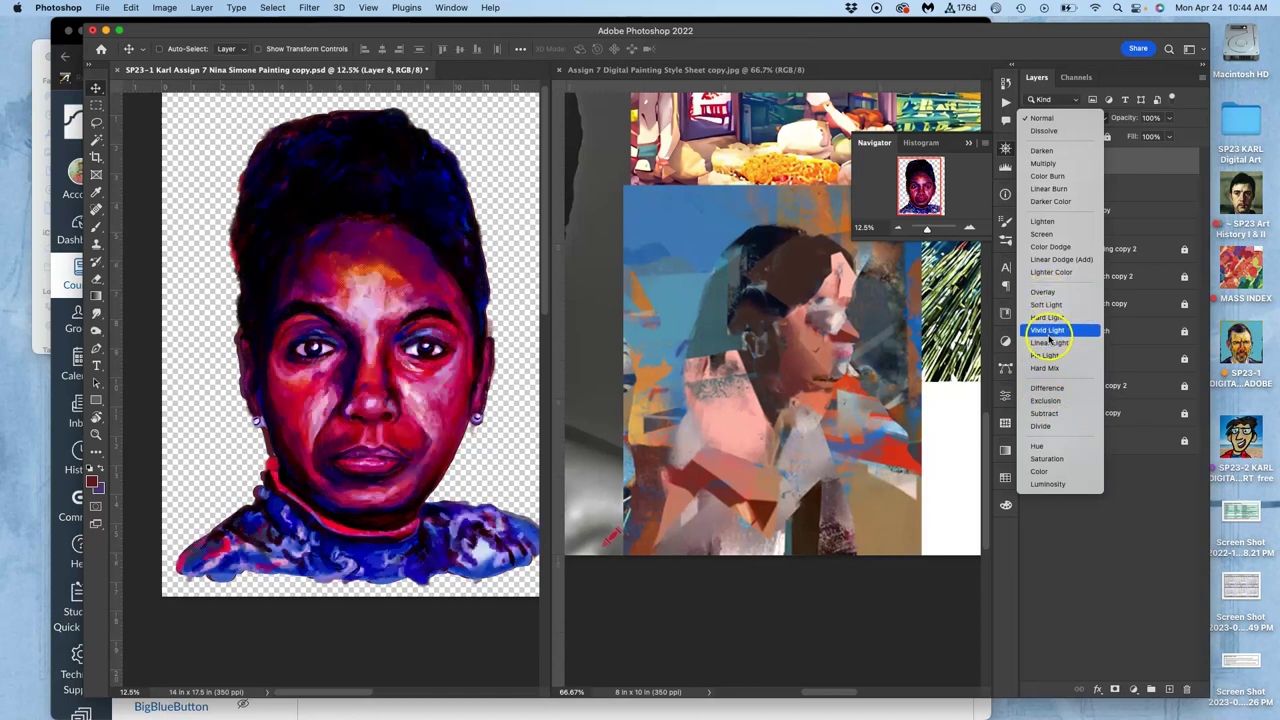
left_click(1042, 436)
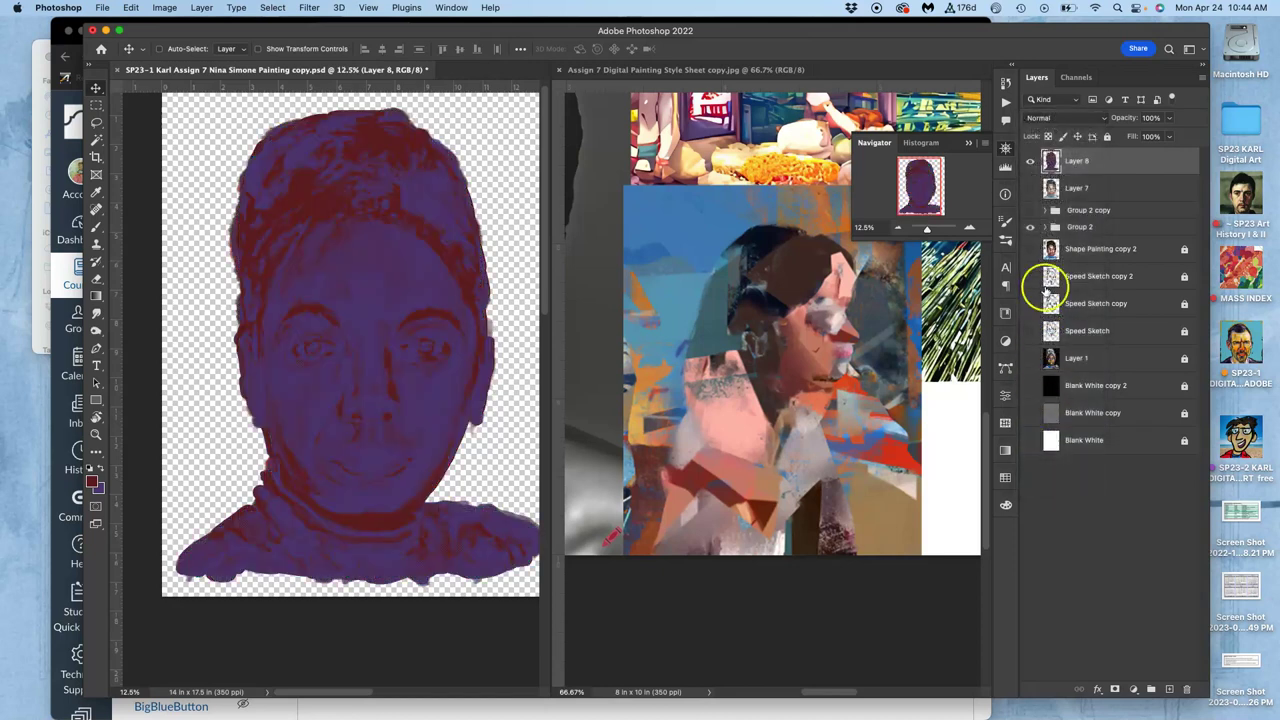
left_click(1062, 118)
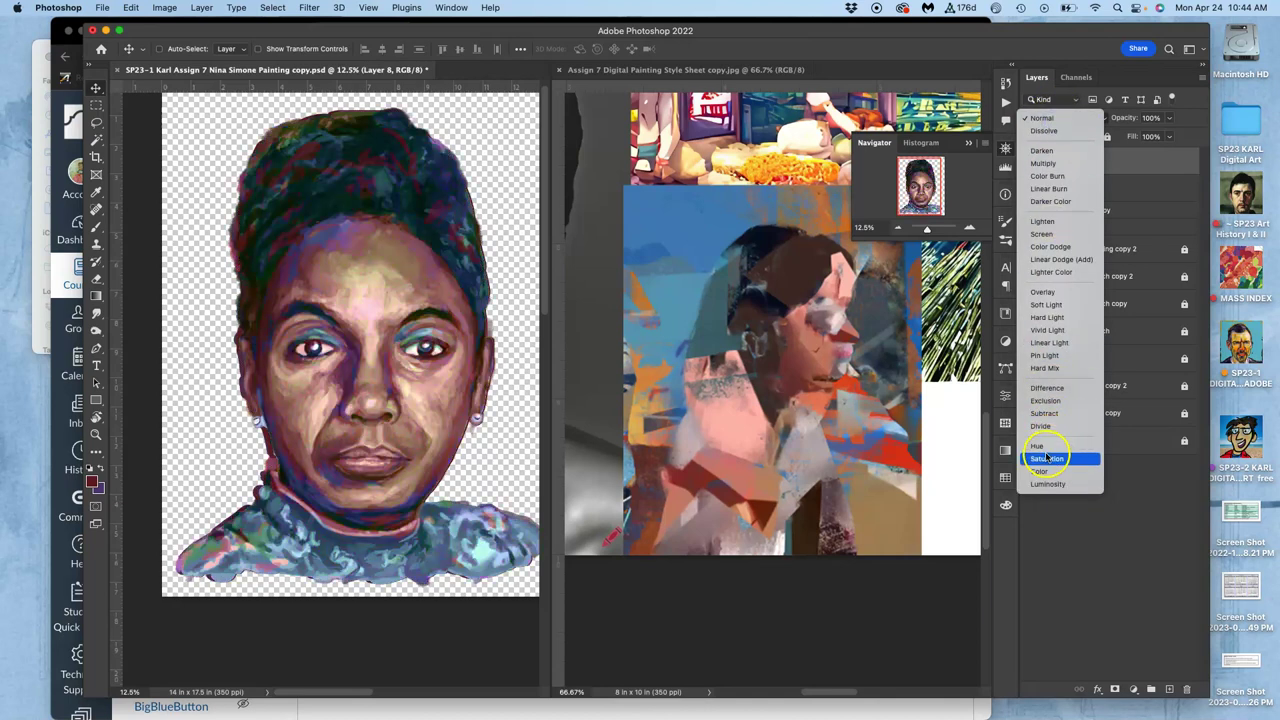
left_click(1046, 482)
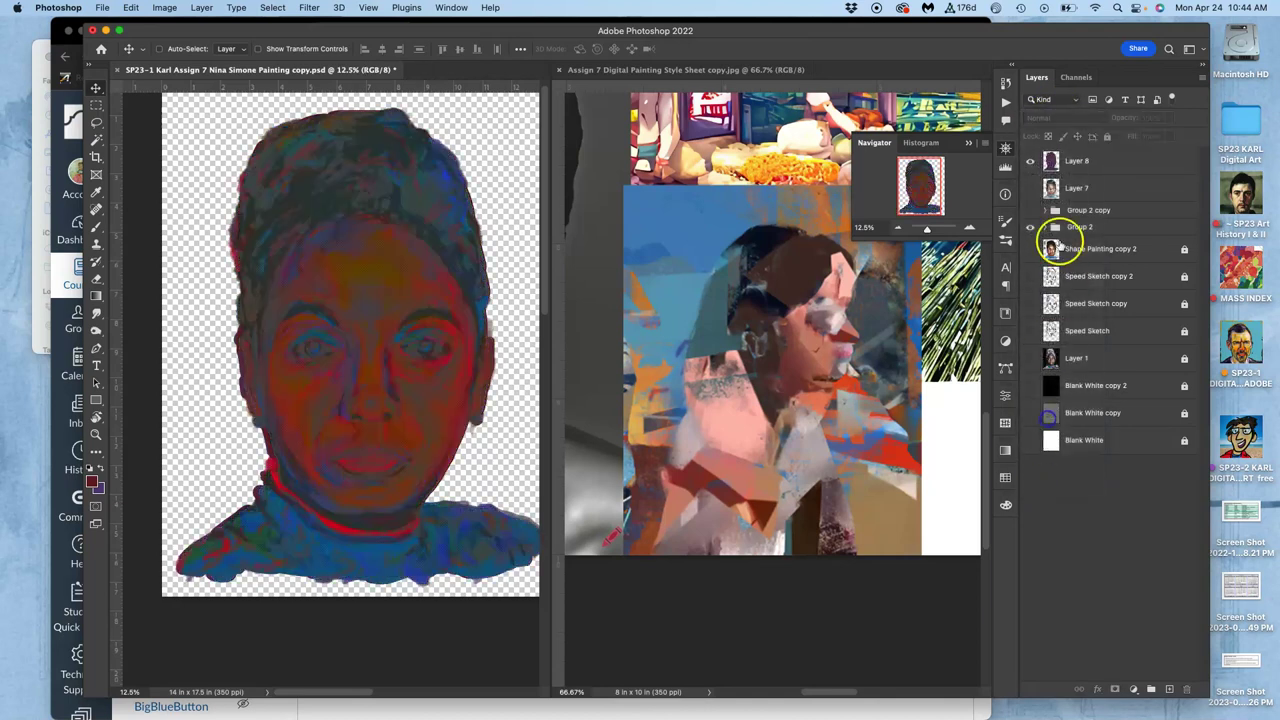
Set Layer 8's blend mode to Divide and toggle Layer 7's visibility to compare the effect
left_click(1056, 158)
left_click(1066, 120)
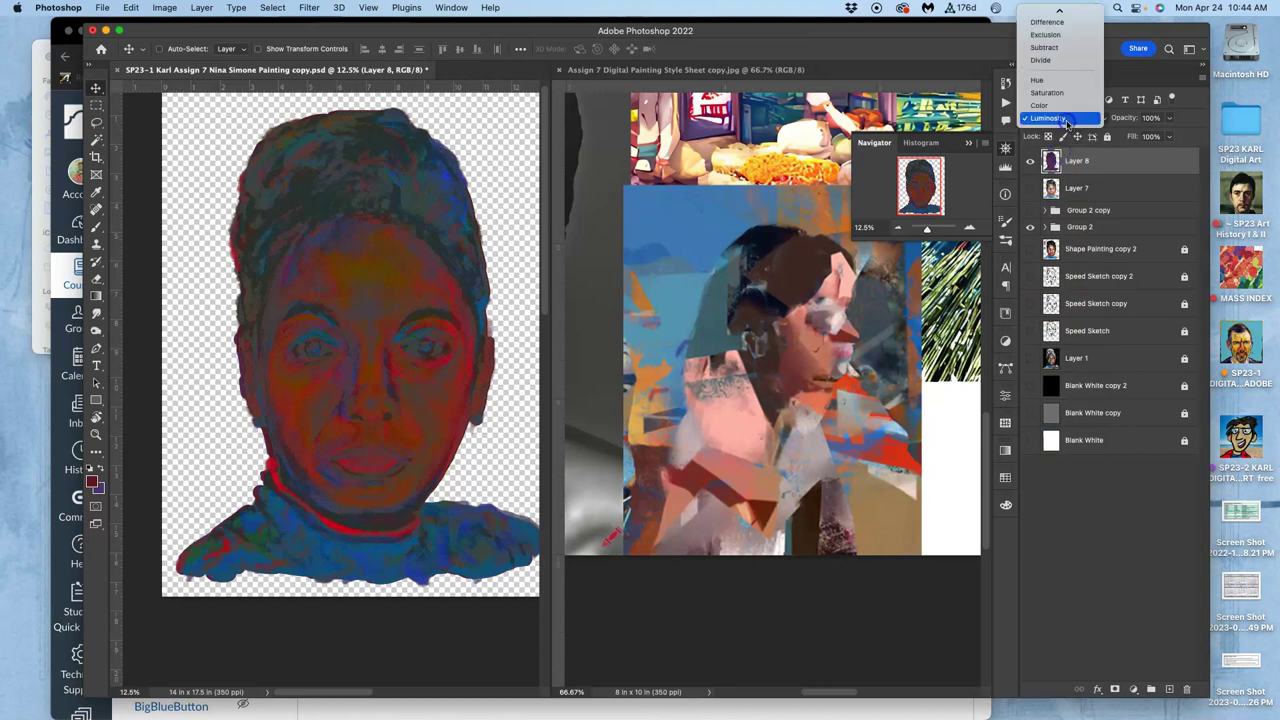
left_click(1042, 61)
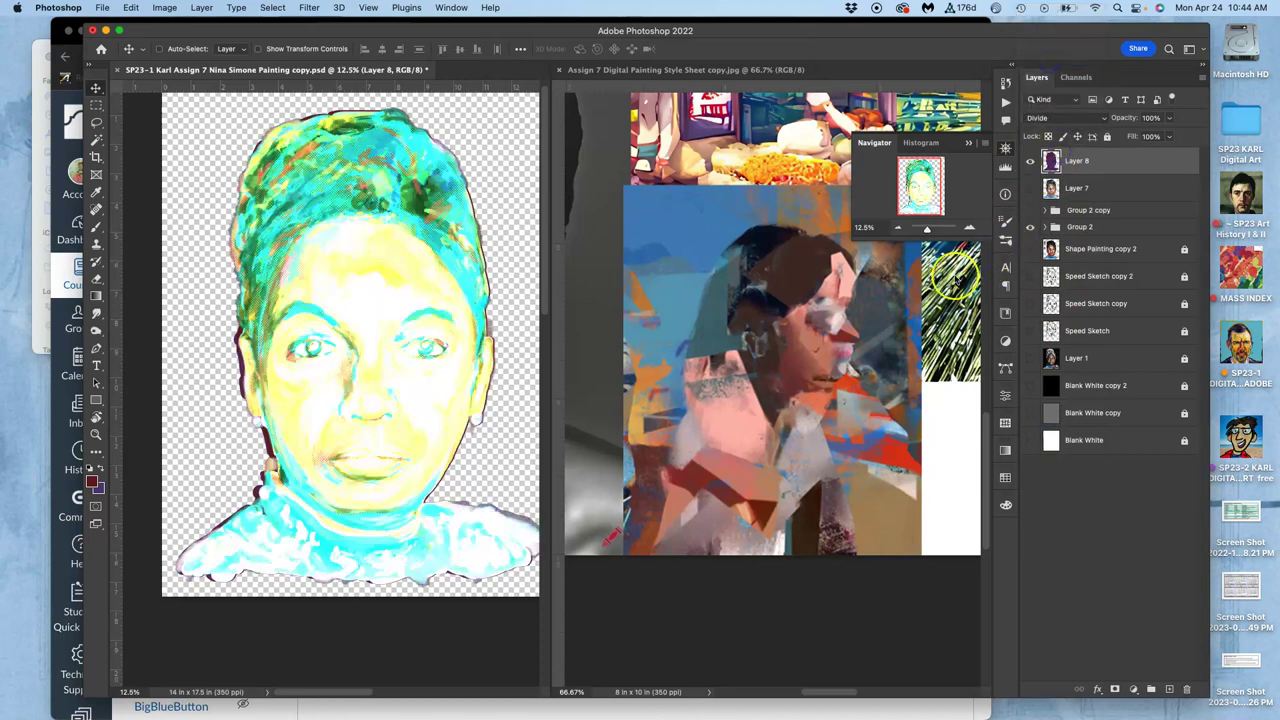
key("super+equal")
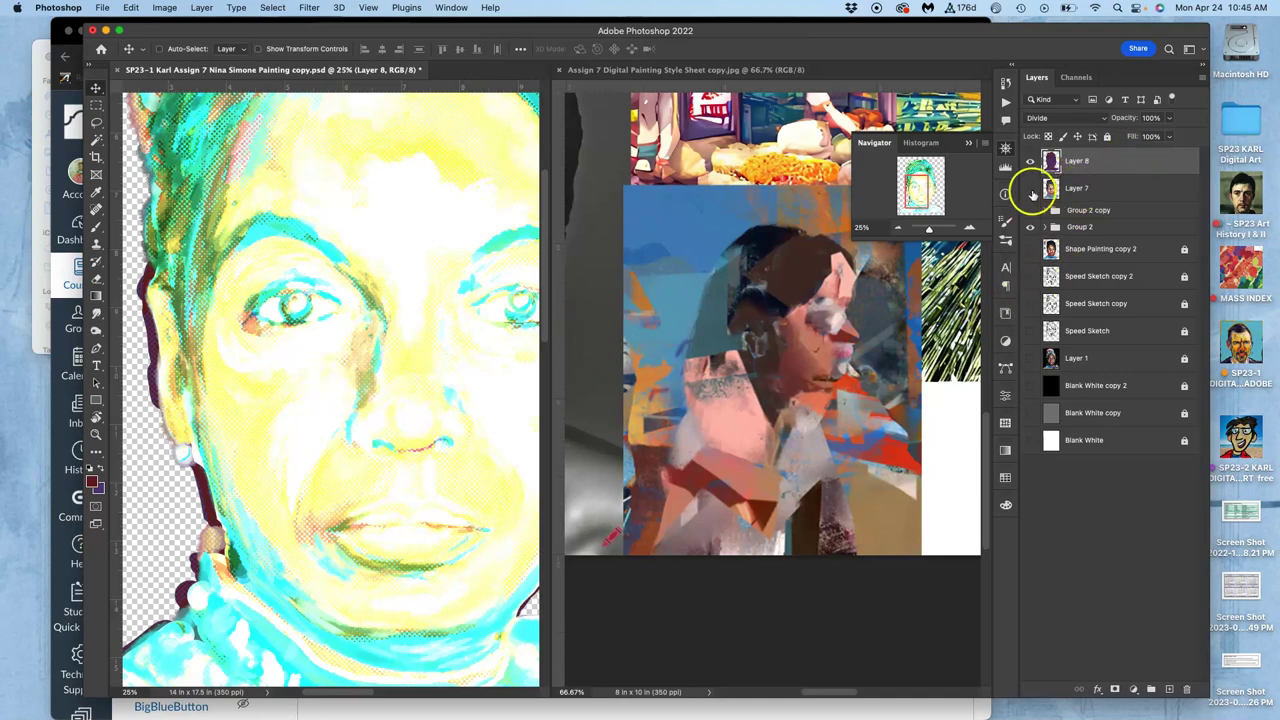
left_click(1031, 189)
left_click(1031, 189)
Stamp all visible layers into a new merged layer above Layer 8, hiding Layer 8 and showing Layer 7
left_click(203, 8)
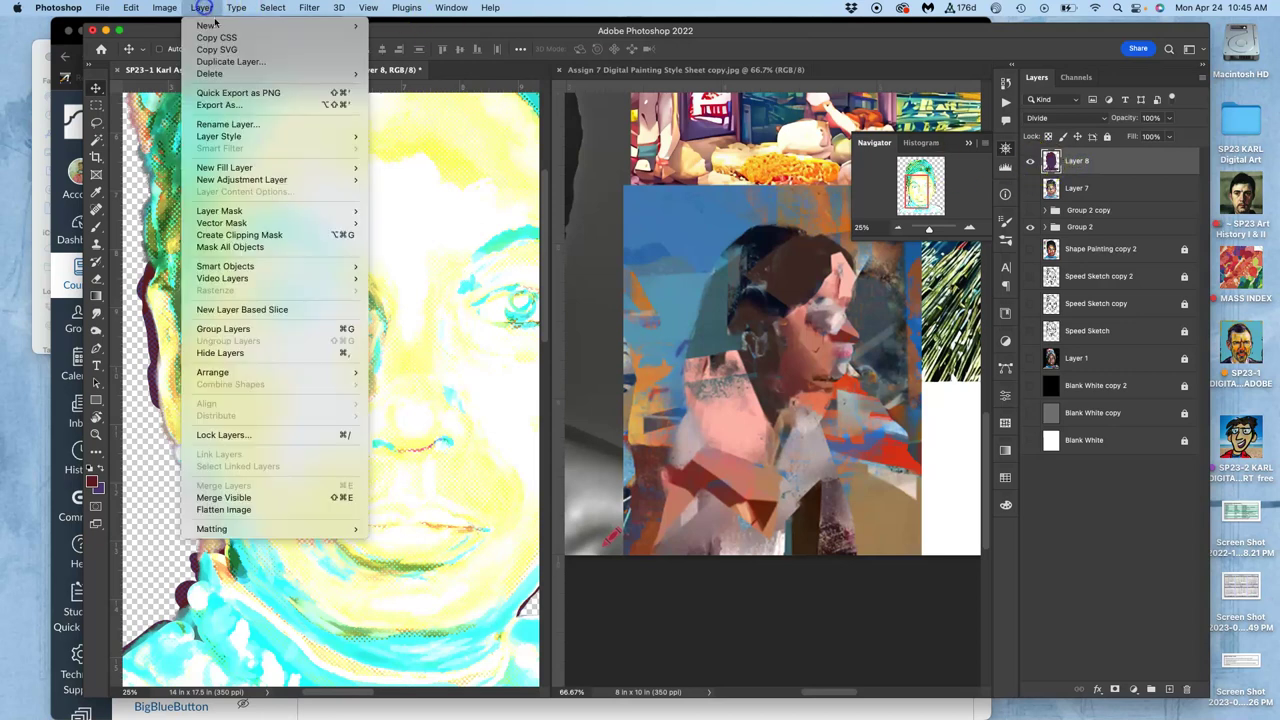
left_click(260, 495, "alt")
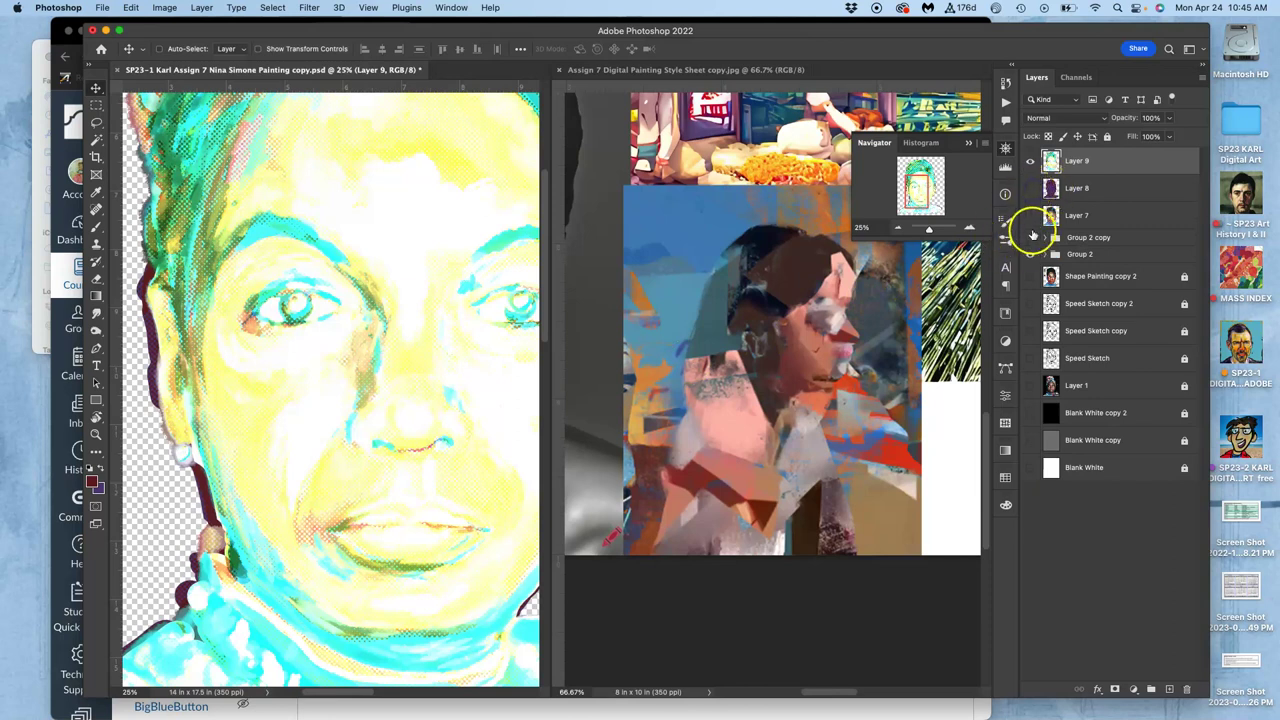
left_click(1090, 166)
left_click(1169, 119)
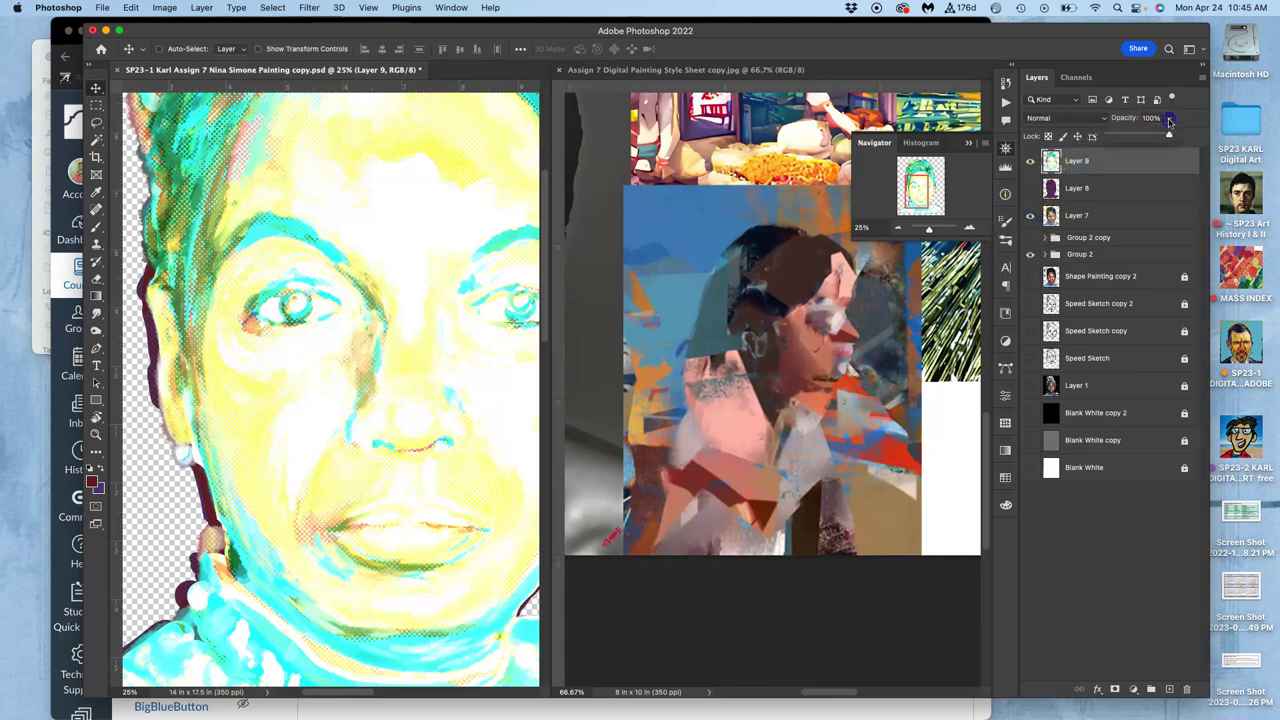
mouse_move(1167, 138)
left_mouse_down()
mouse_move(1140, 139)
mouse_move(1192, 136)
left_mouse_up()
Examine the halftone dot texture around the portrait's eye and nose up close on Layer 9
key("super+plus")
key("super+plus")
key("super+plus")
key("super+plus")
key("super+plus")
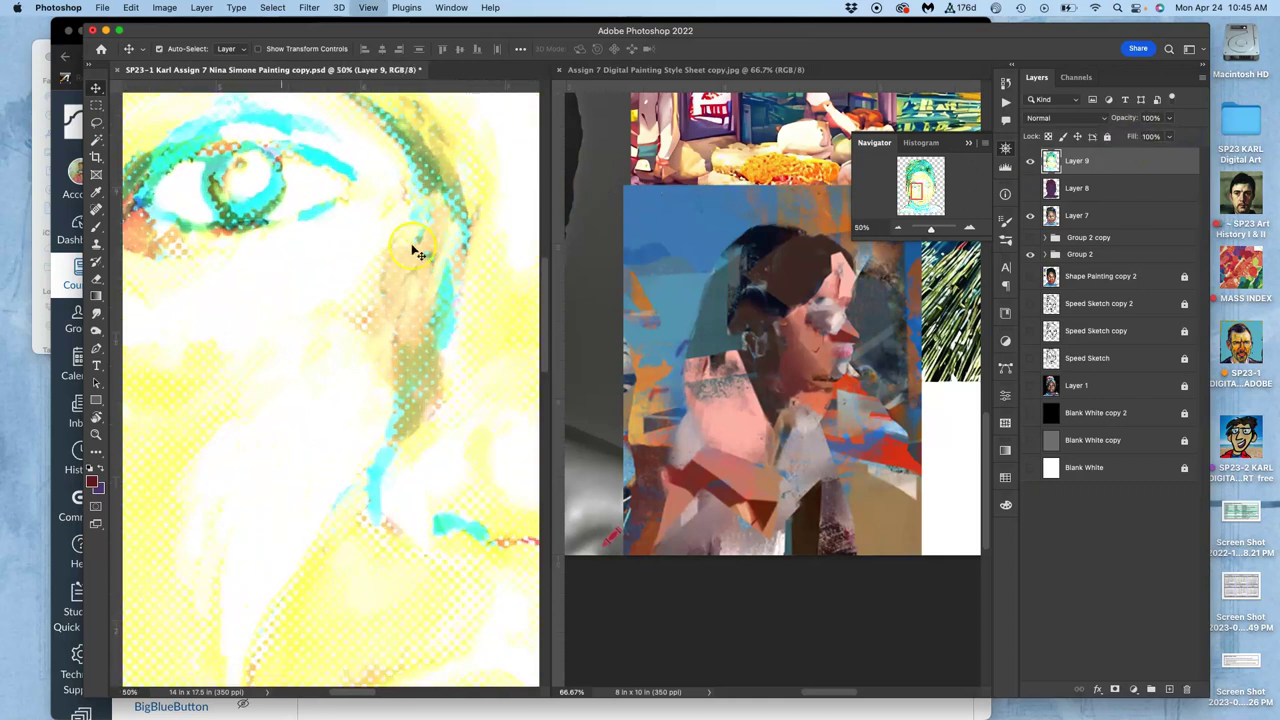
mouse_move(420, 274)
left_mouse_down()
mouse_move(420, 374)
mouse_move(354, 383)
mouse_move(342, 404)
left_mouse_up()
key("super+minus")
key("super+minus")
key("super+minus")
key("super+minus")
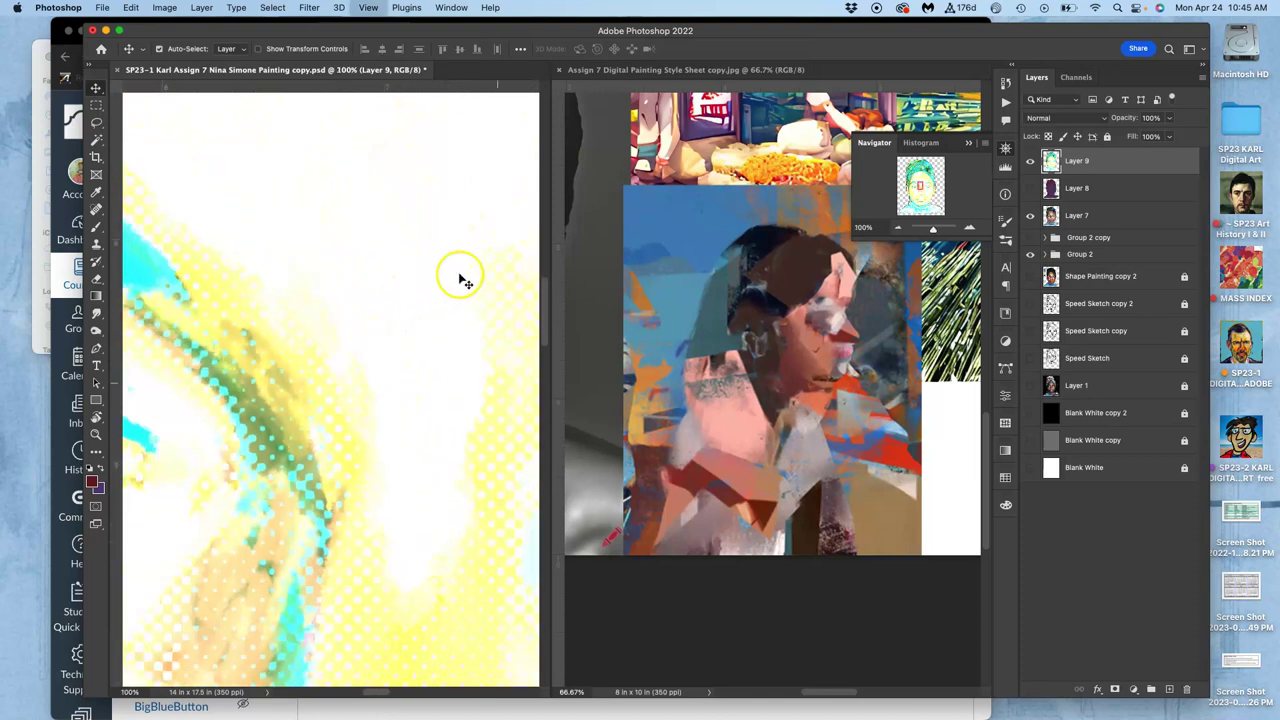
key("super+minus")
key("super+minus")
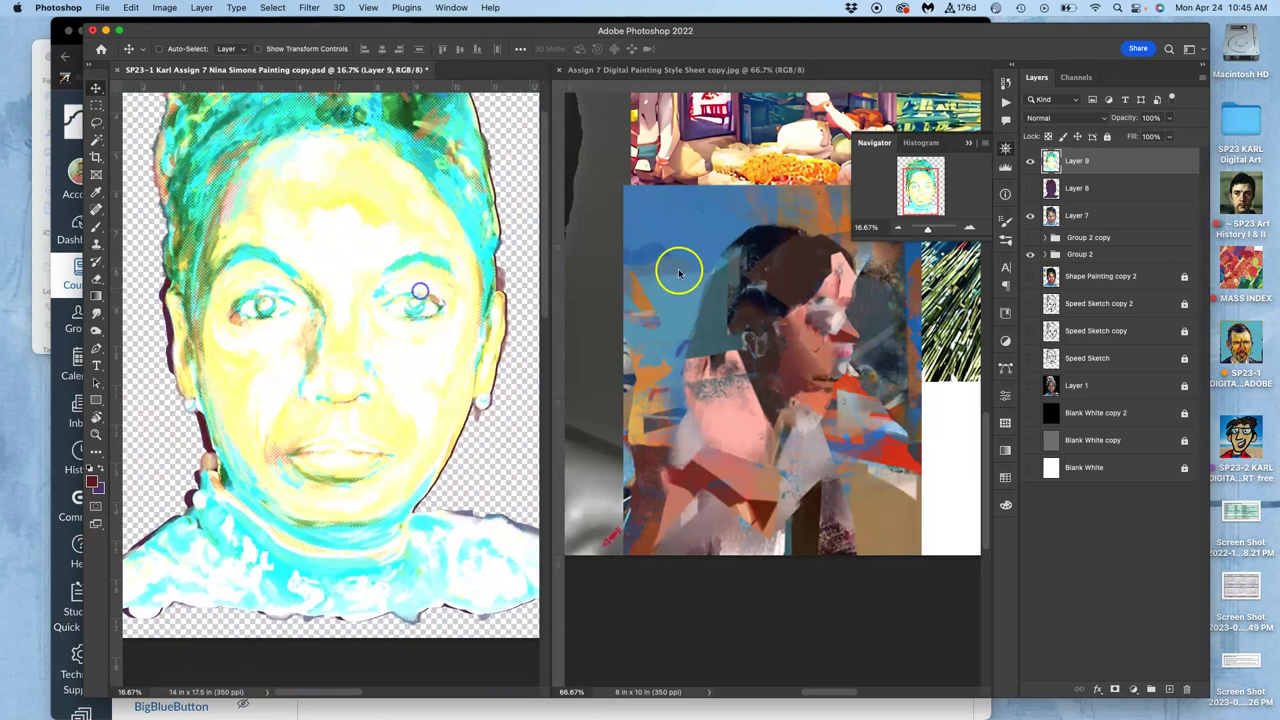
Hide Layer 7 and toggle Layer 9's visibility to compare it with Group 2
left_click(1030, 161)
left_click(1030, 161)
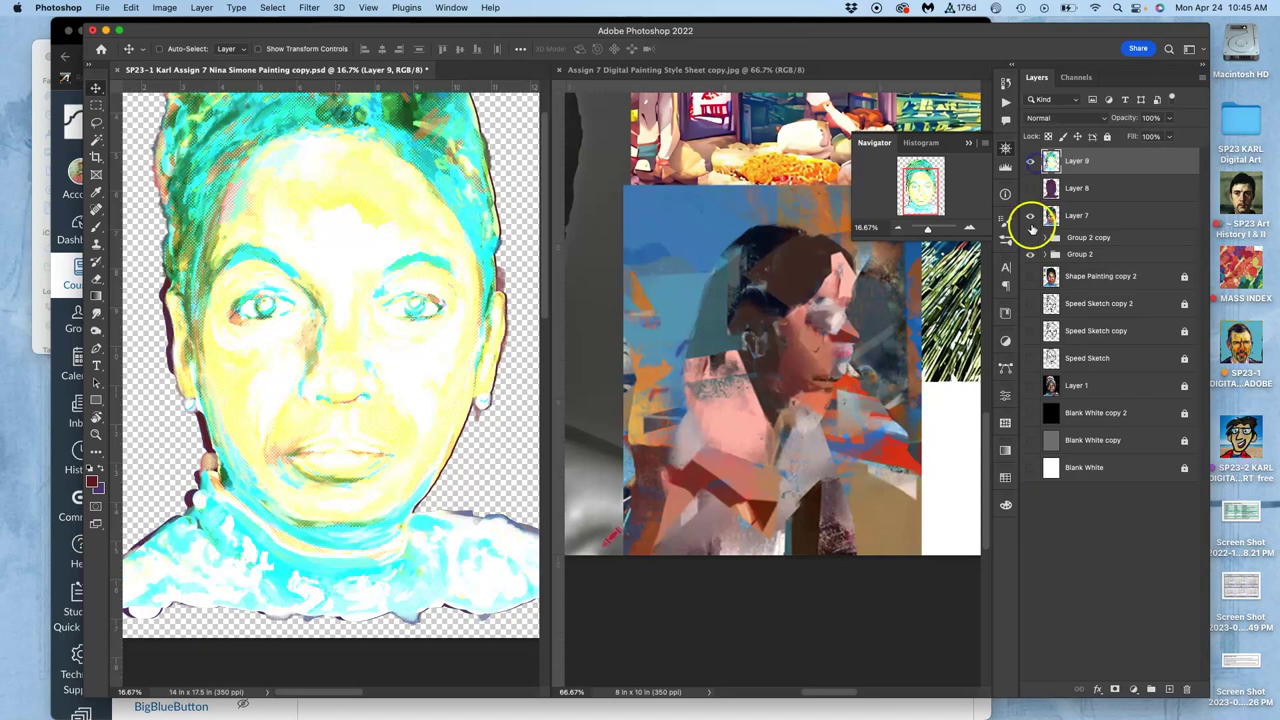
left_click(1030, 161)
left_click(1030, 161)
Try Overlay on Layer 9, and settle on the Soft Light blend mode with 54% opacity
left_click(1088, 120)
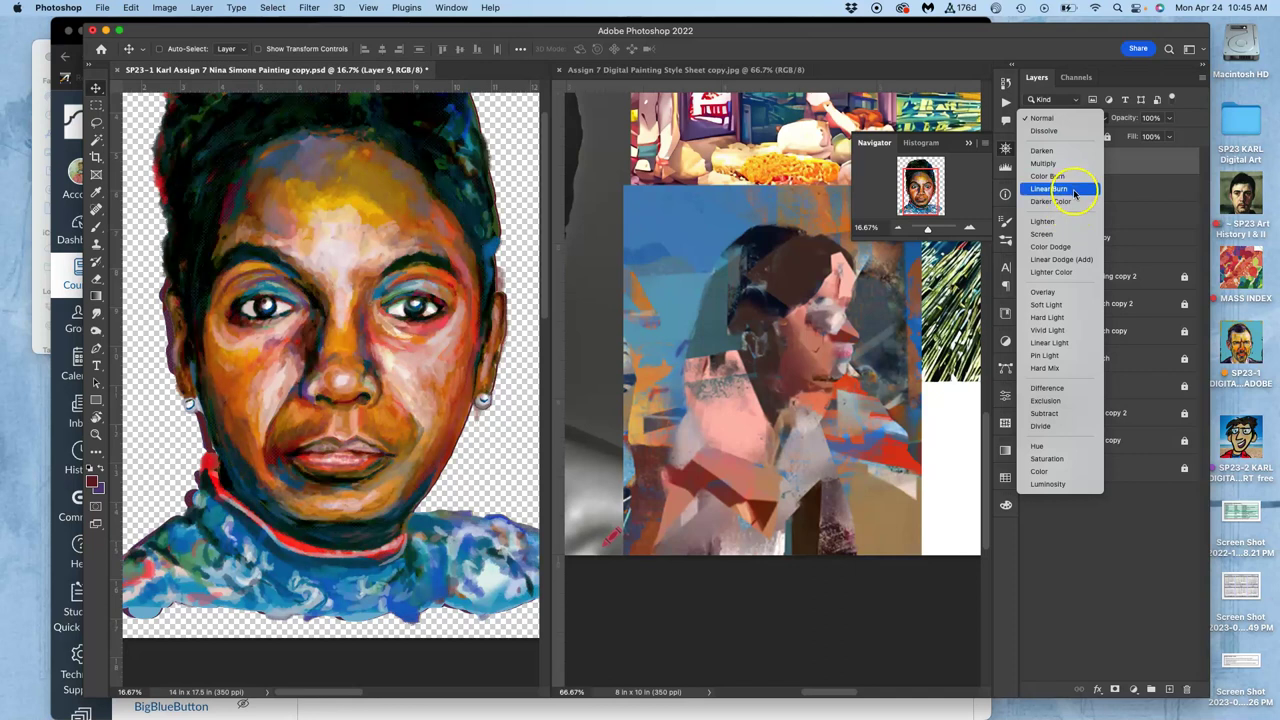
left_click(1047, 293)
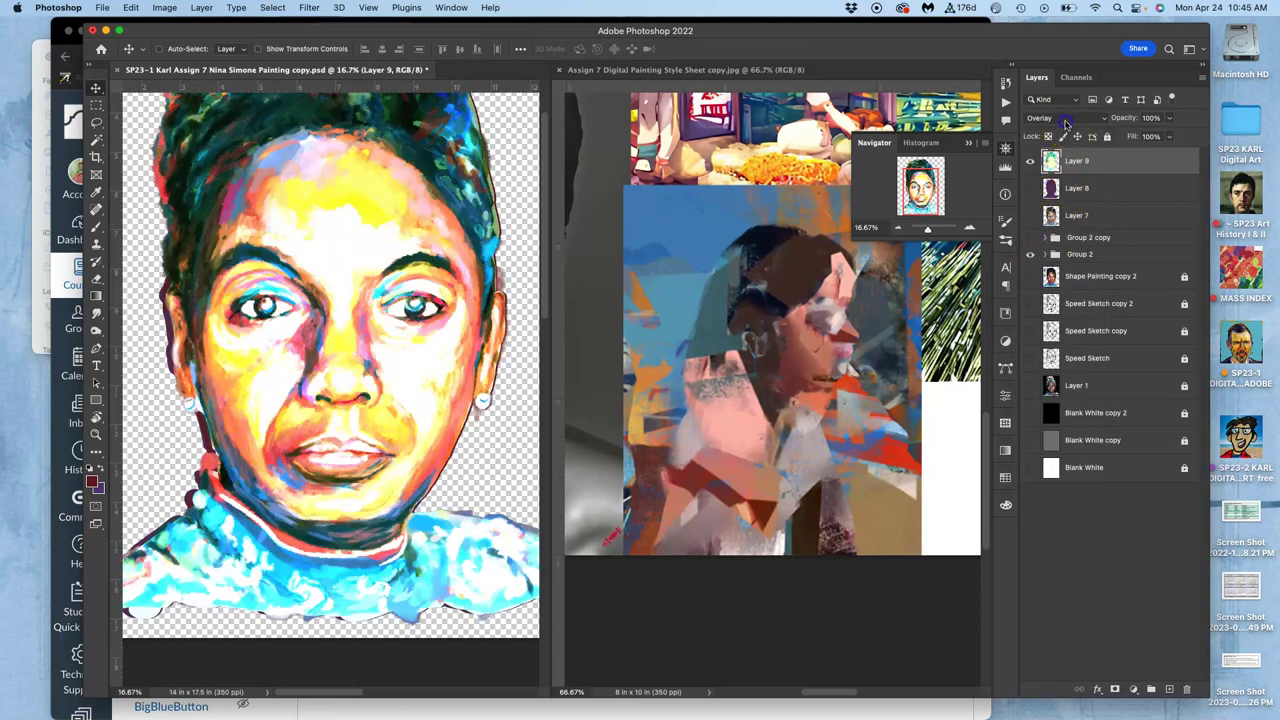
left_click(1065, 119)
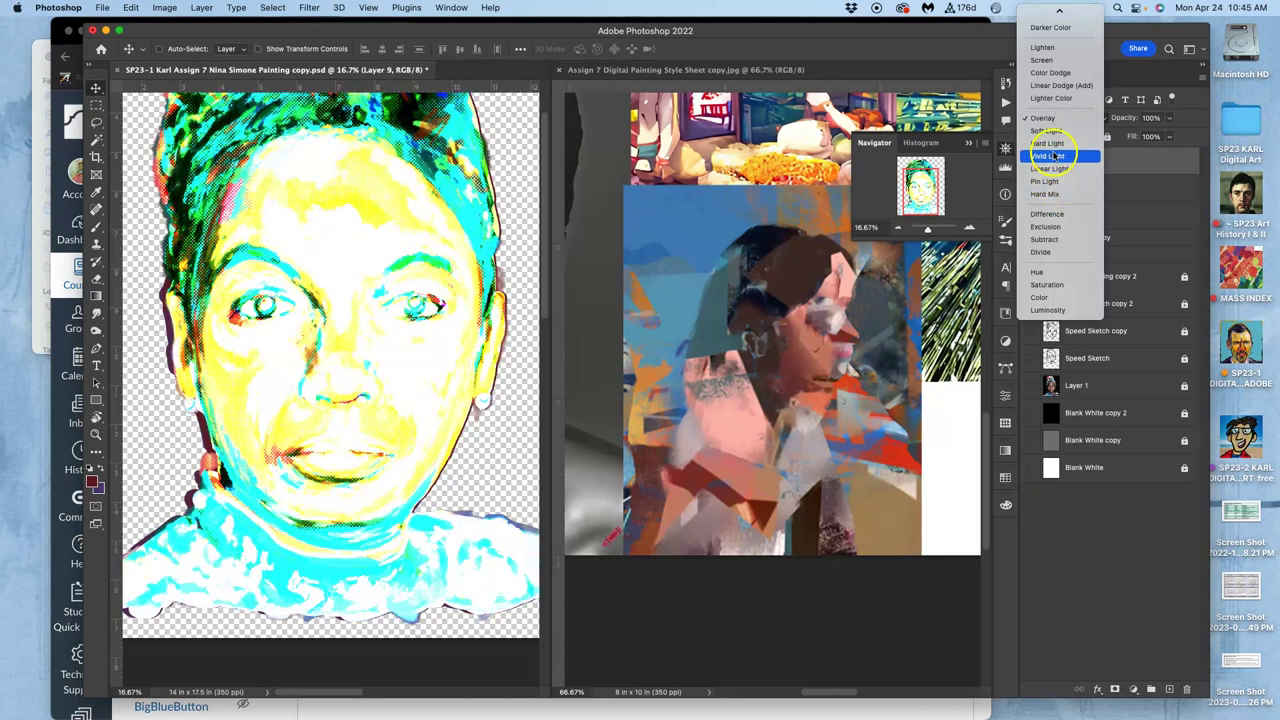
left_click(1053, 133)
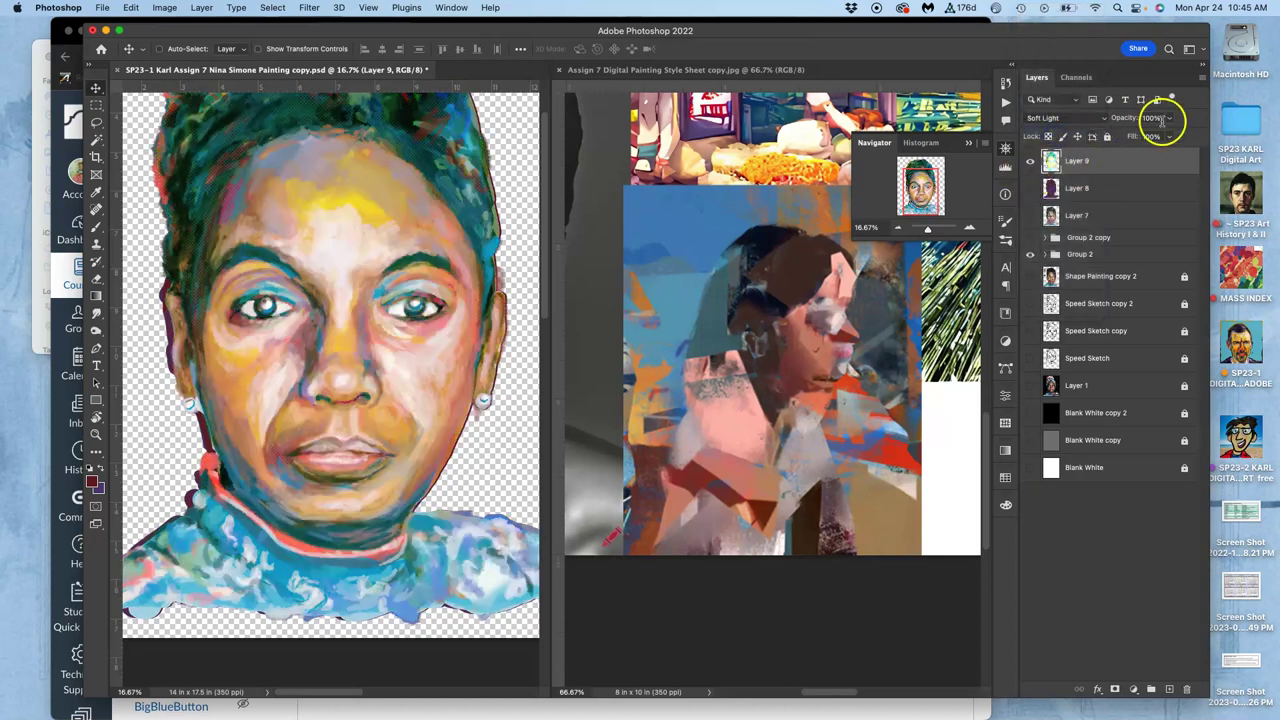
left_click_drag(1155, 133, 1145, 137)
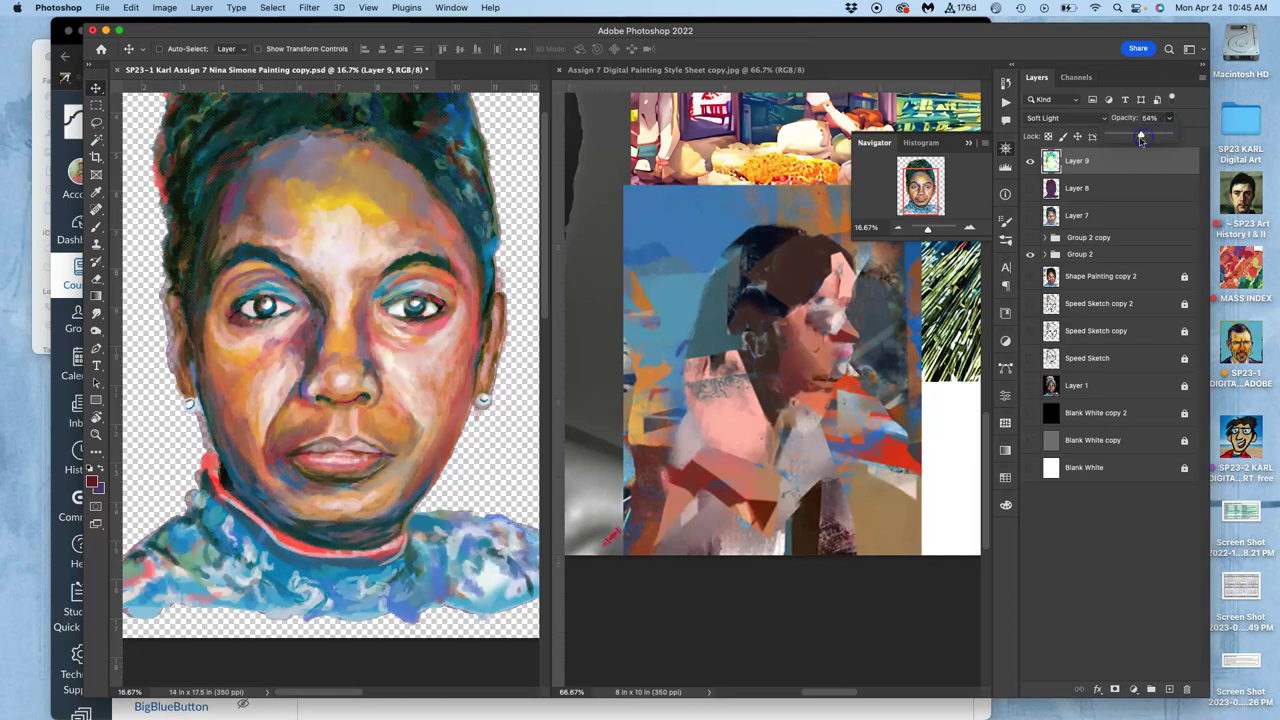
Examine the portrait's nose up close with Layer 9 blended over Group 2
key("super+equal")
key("super+equal")
key("super+equal")
key("super+equal")
key("super+equal")
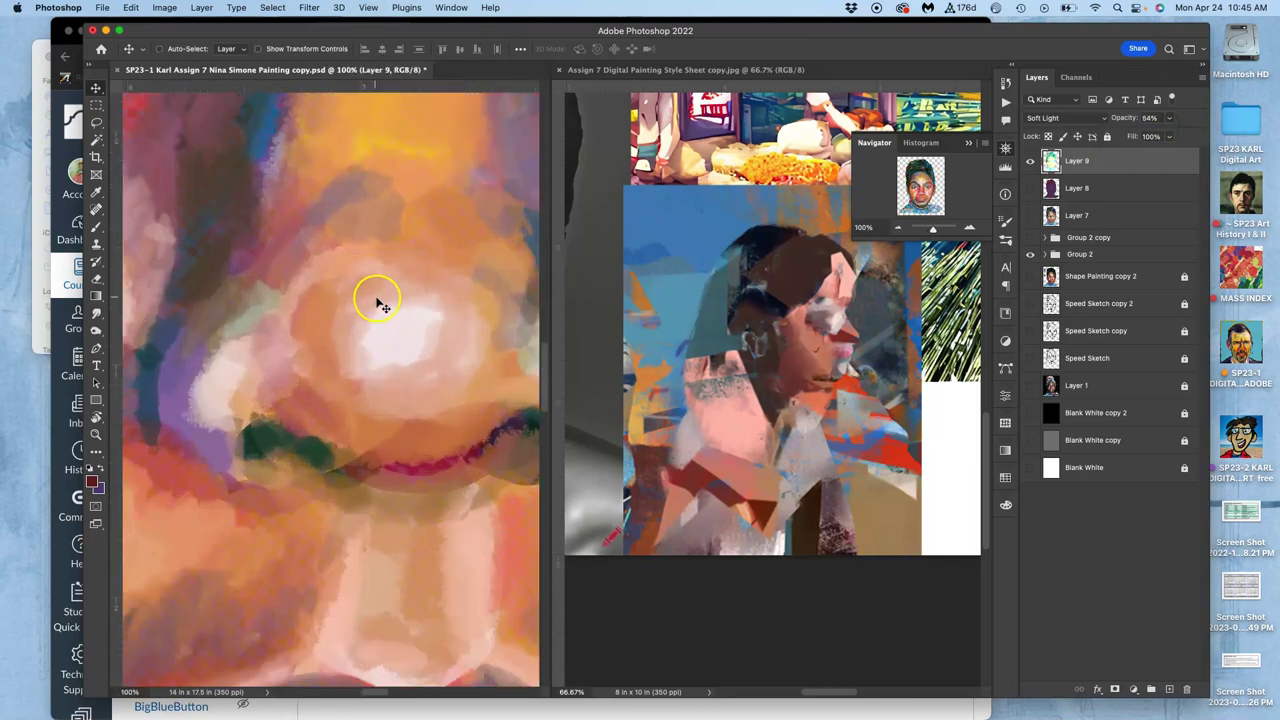